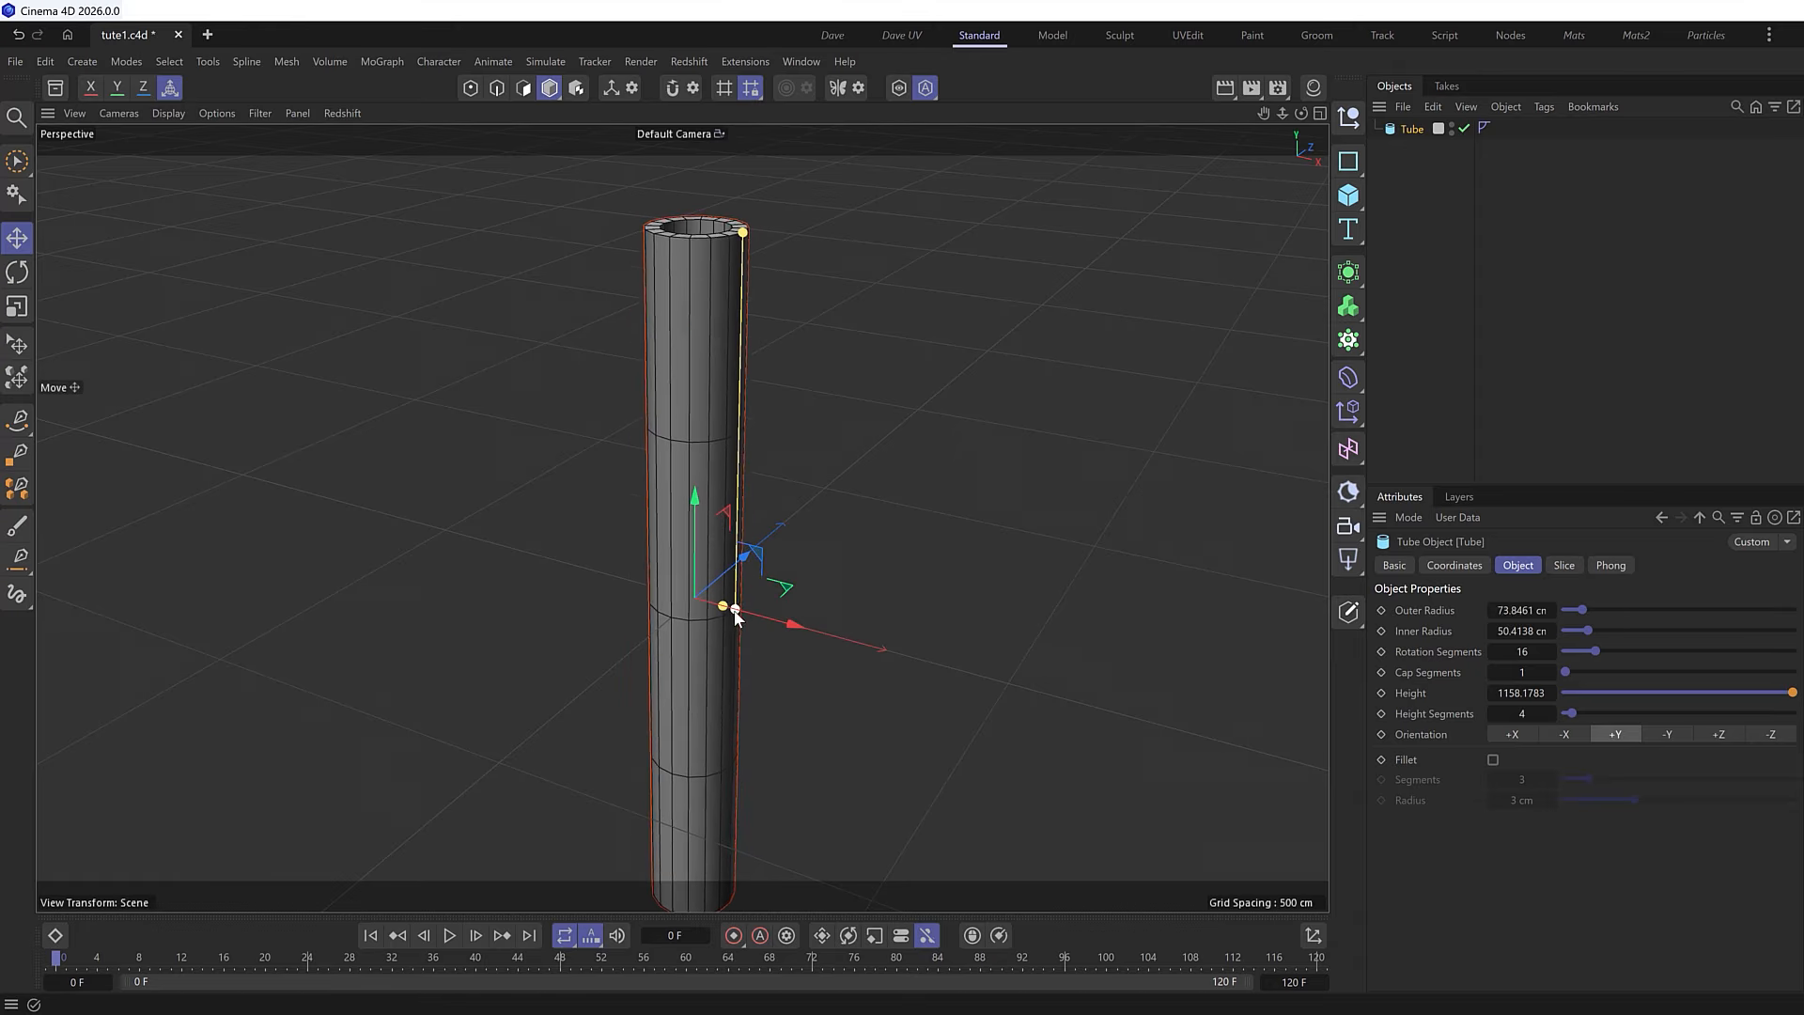
- Add a Bend deformer to the scene and make it a child of the tube
scroll(708, 443, "down", 1)
left_click_drag(694, 463, 698, 359, "alt")
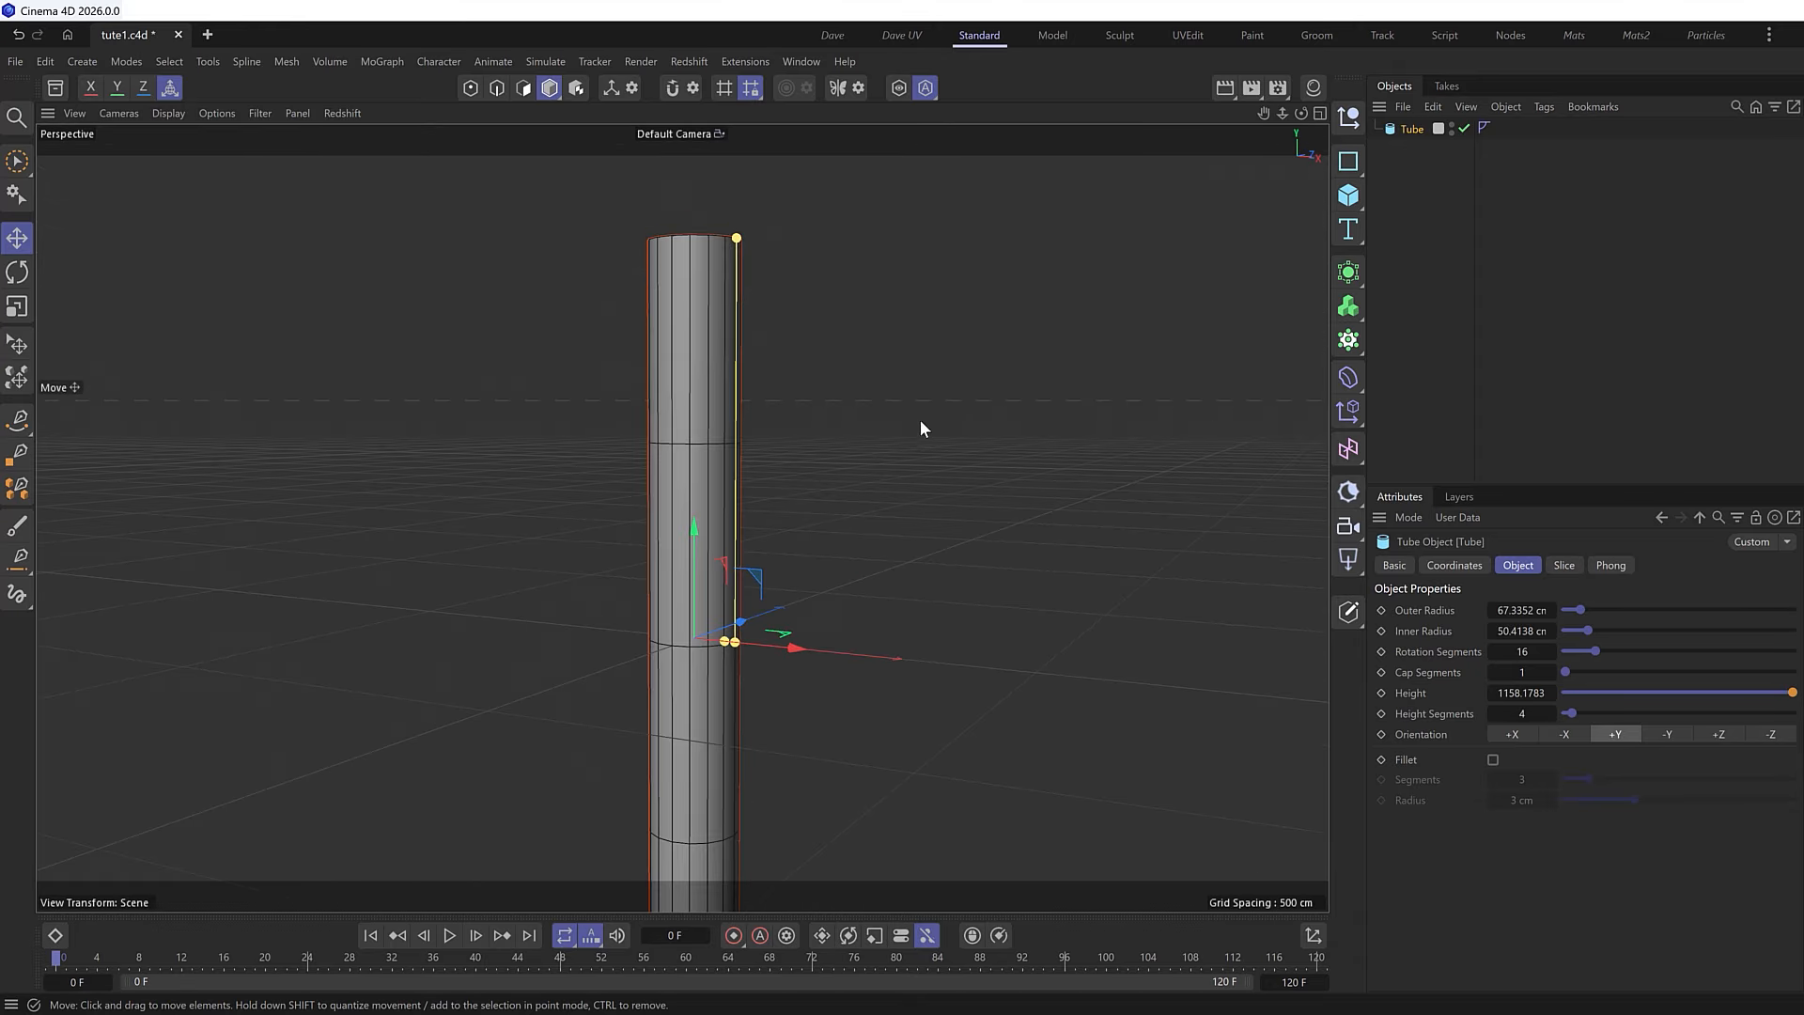
left_click(1348, 377)
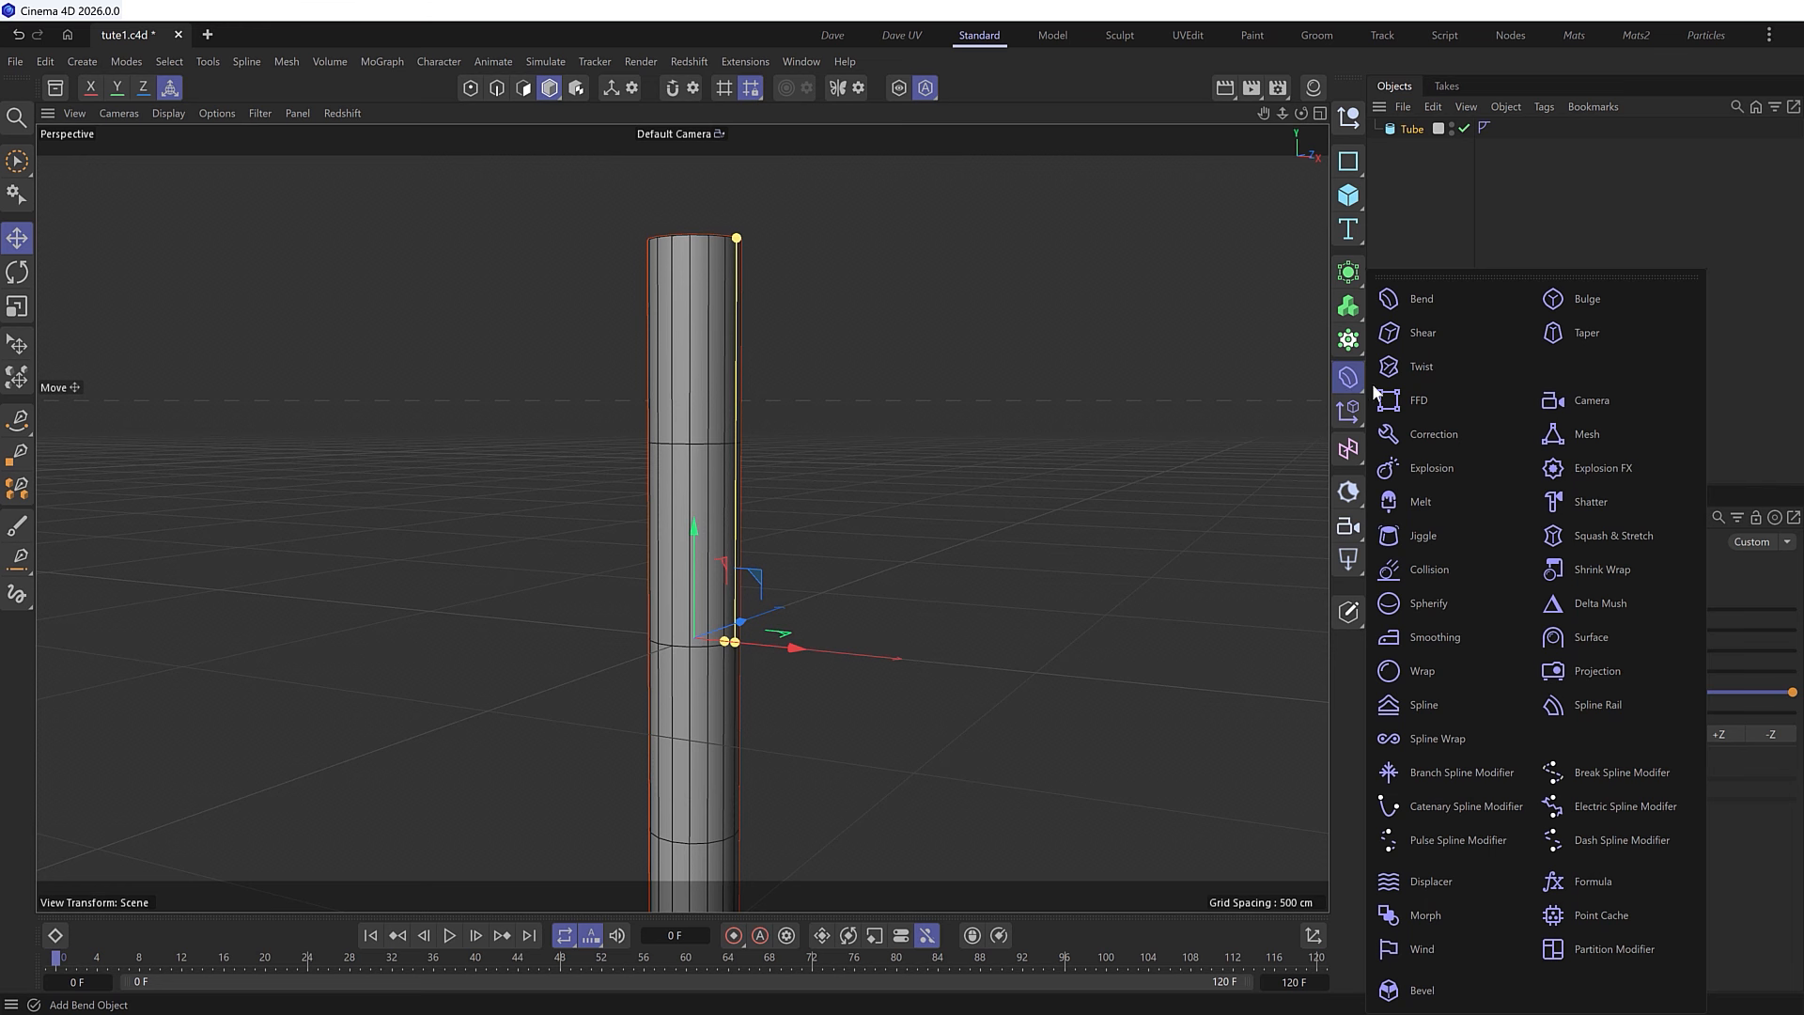
left_click(1450, 300)
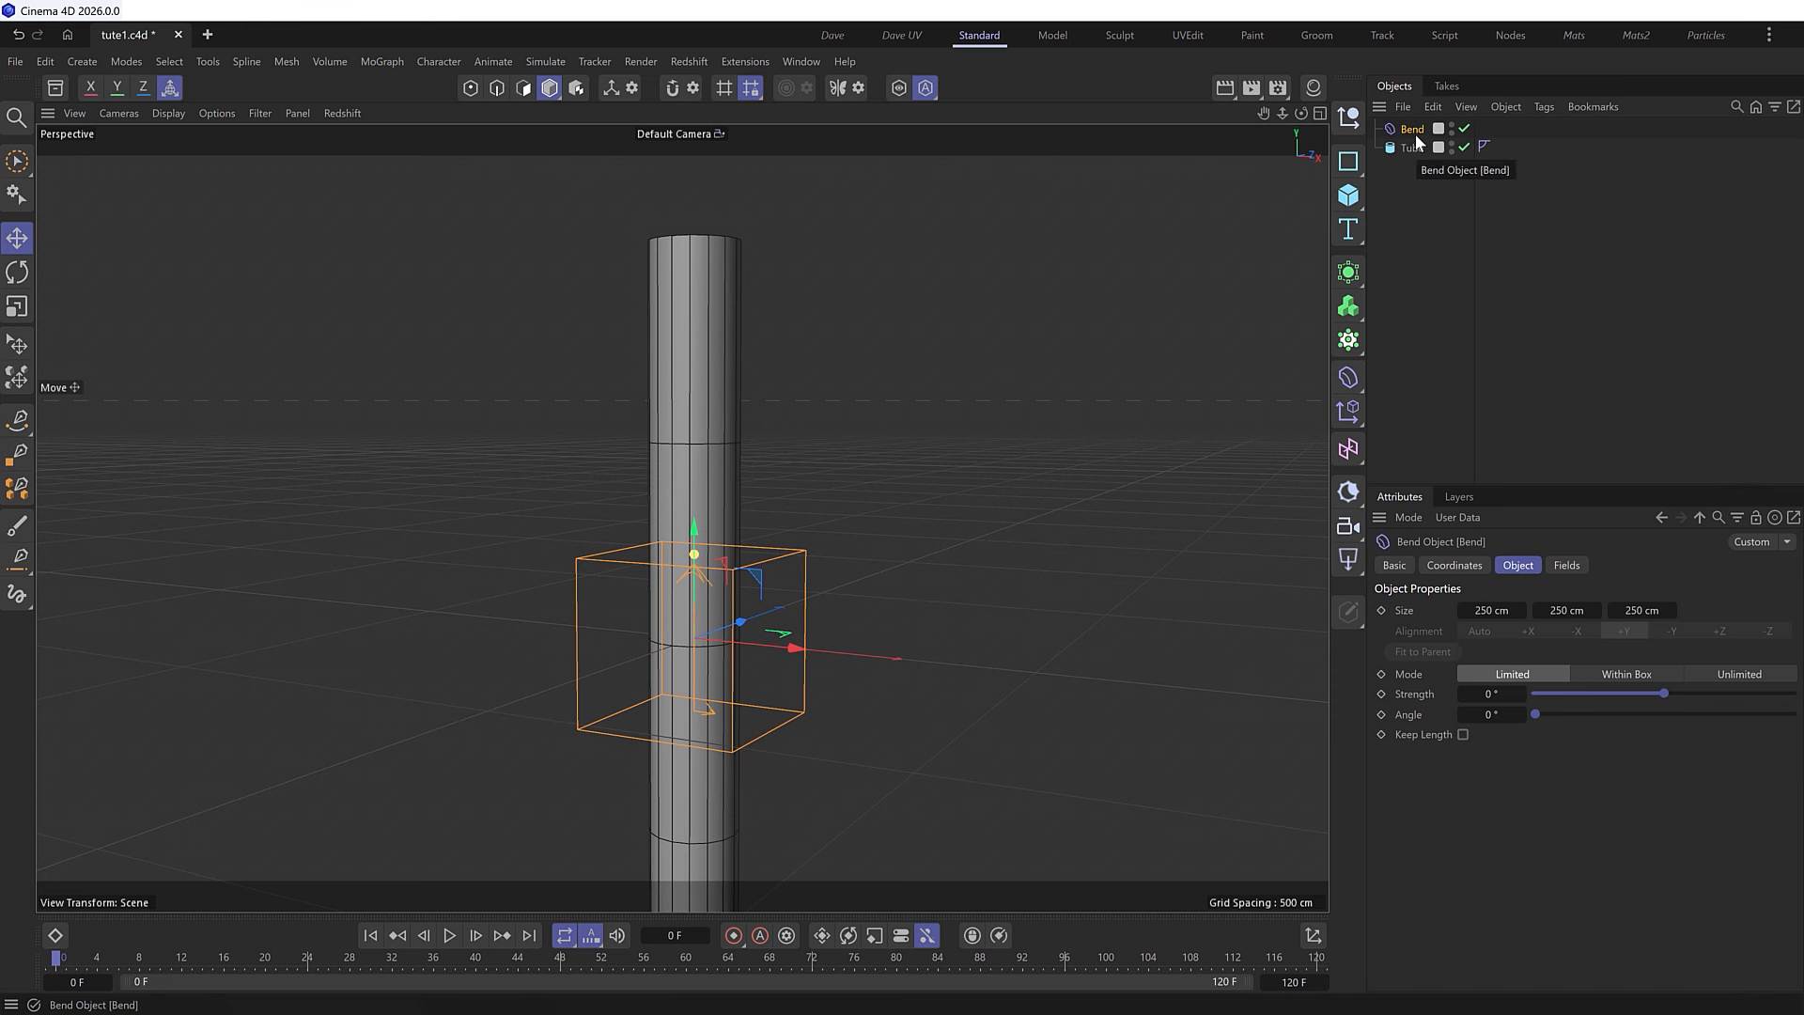
left_click_drag(1412, 128, 1414, 150)
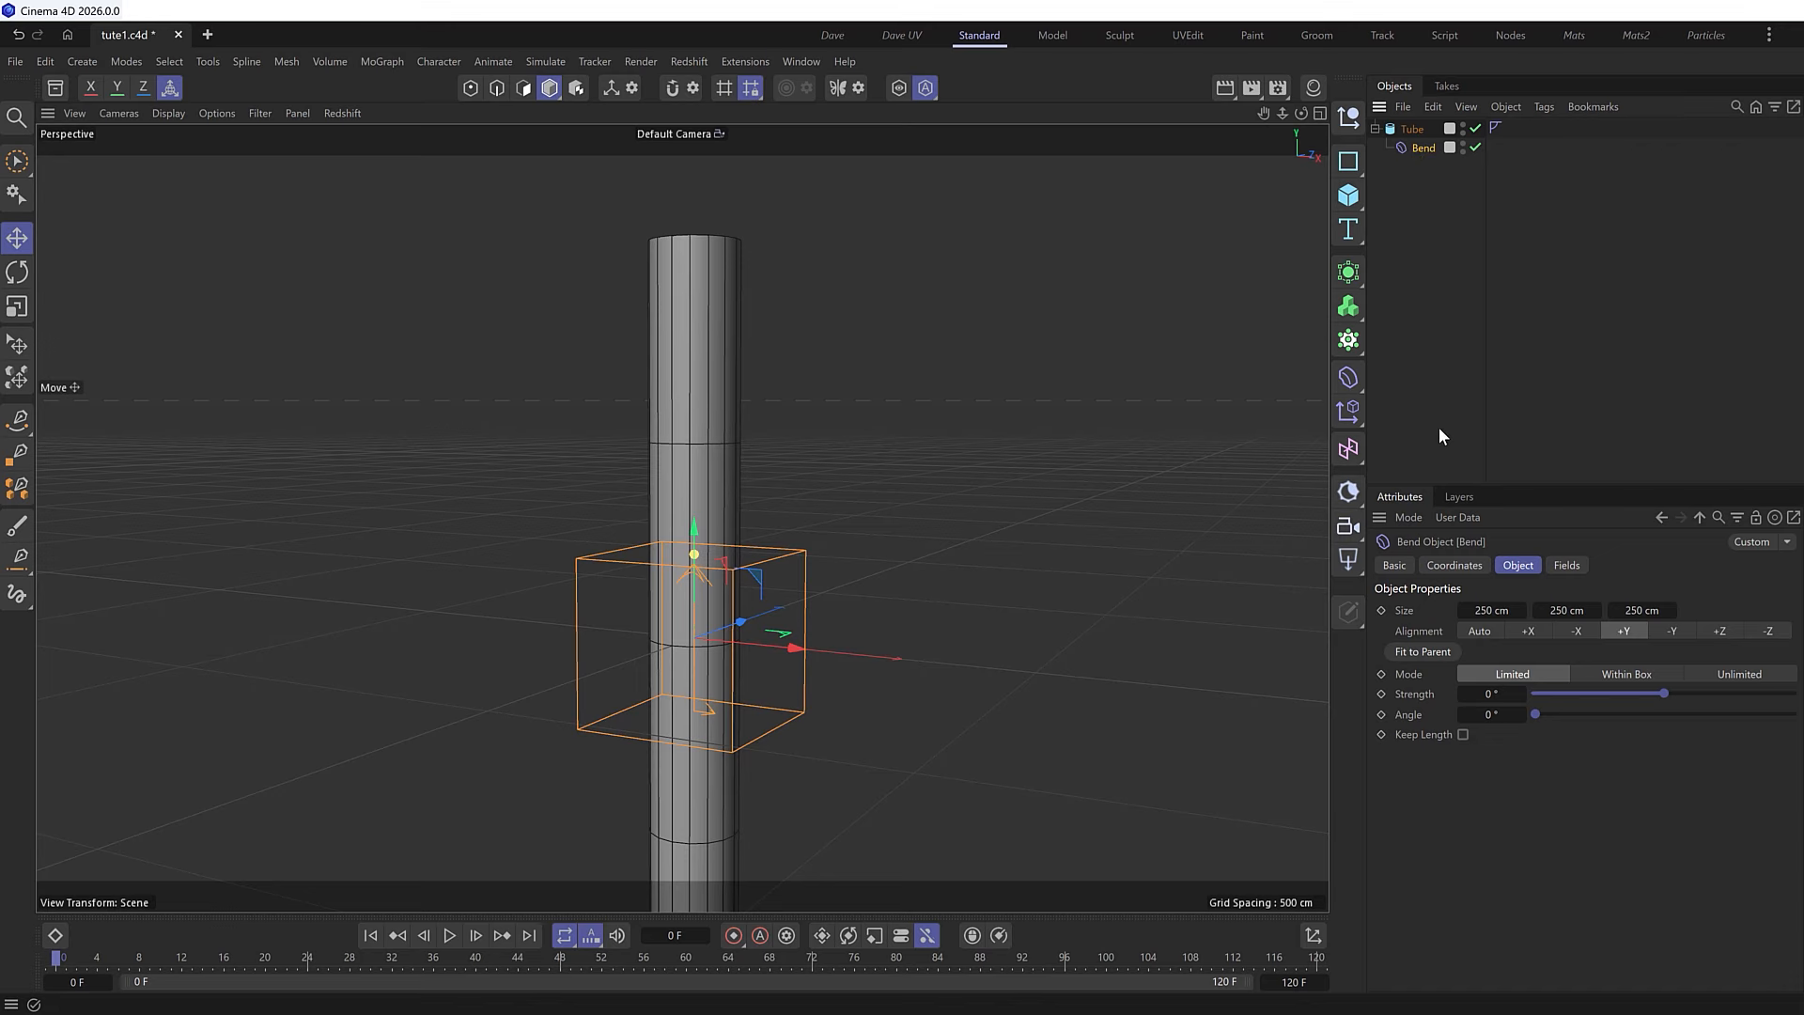
- Fit the Bend deformer to its parent tube and set its strength to -112°
left_click(1418, 652)
key("ctrl+z")
left_click(1417, 652)
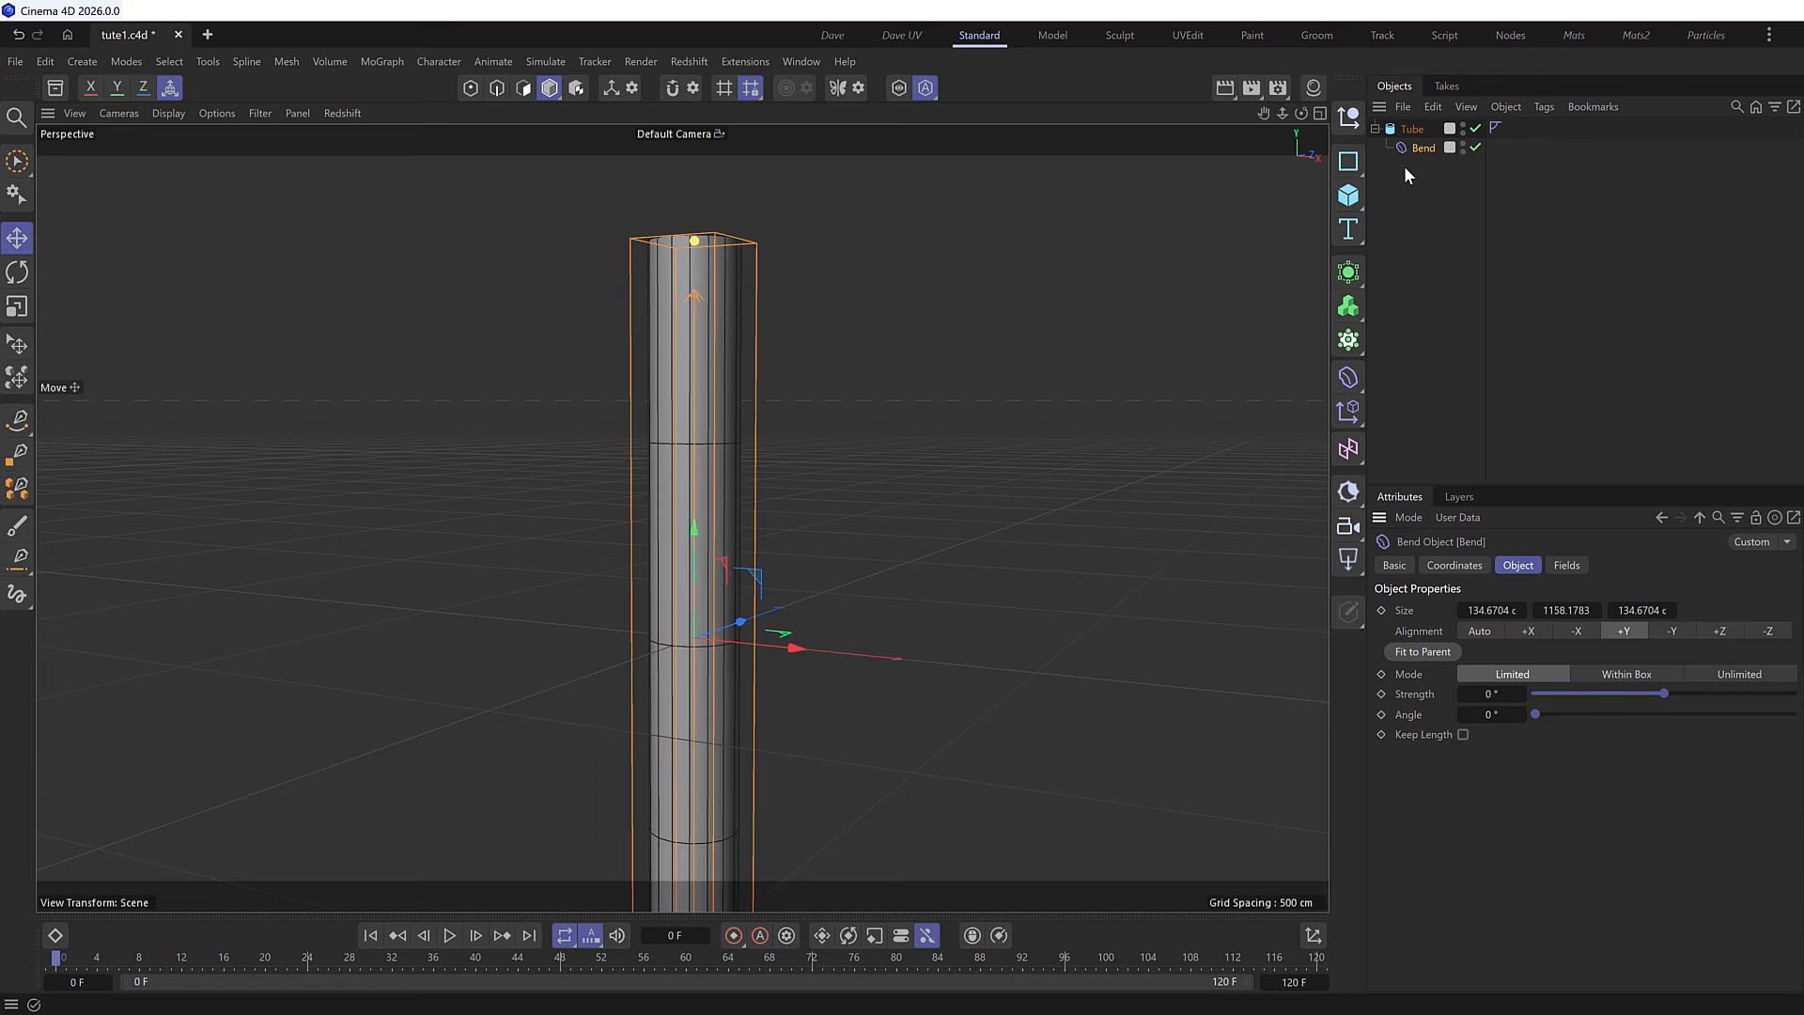
left_click_drag(729, 321, 709, 439, "alt")
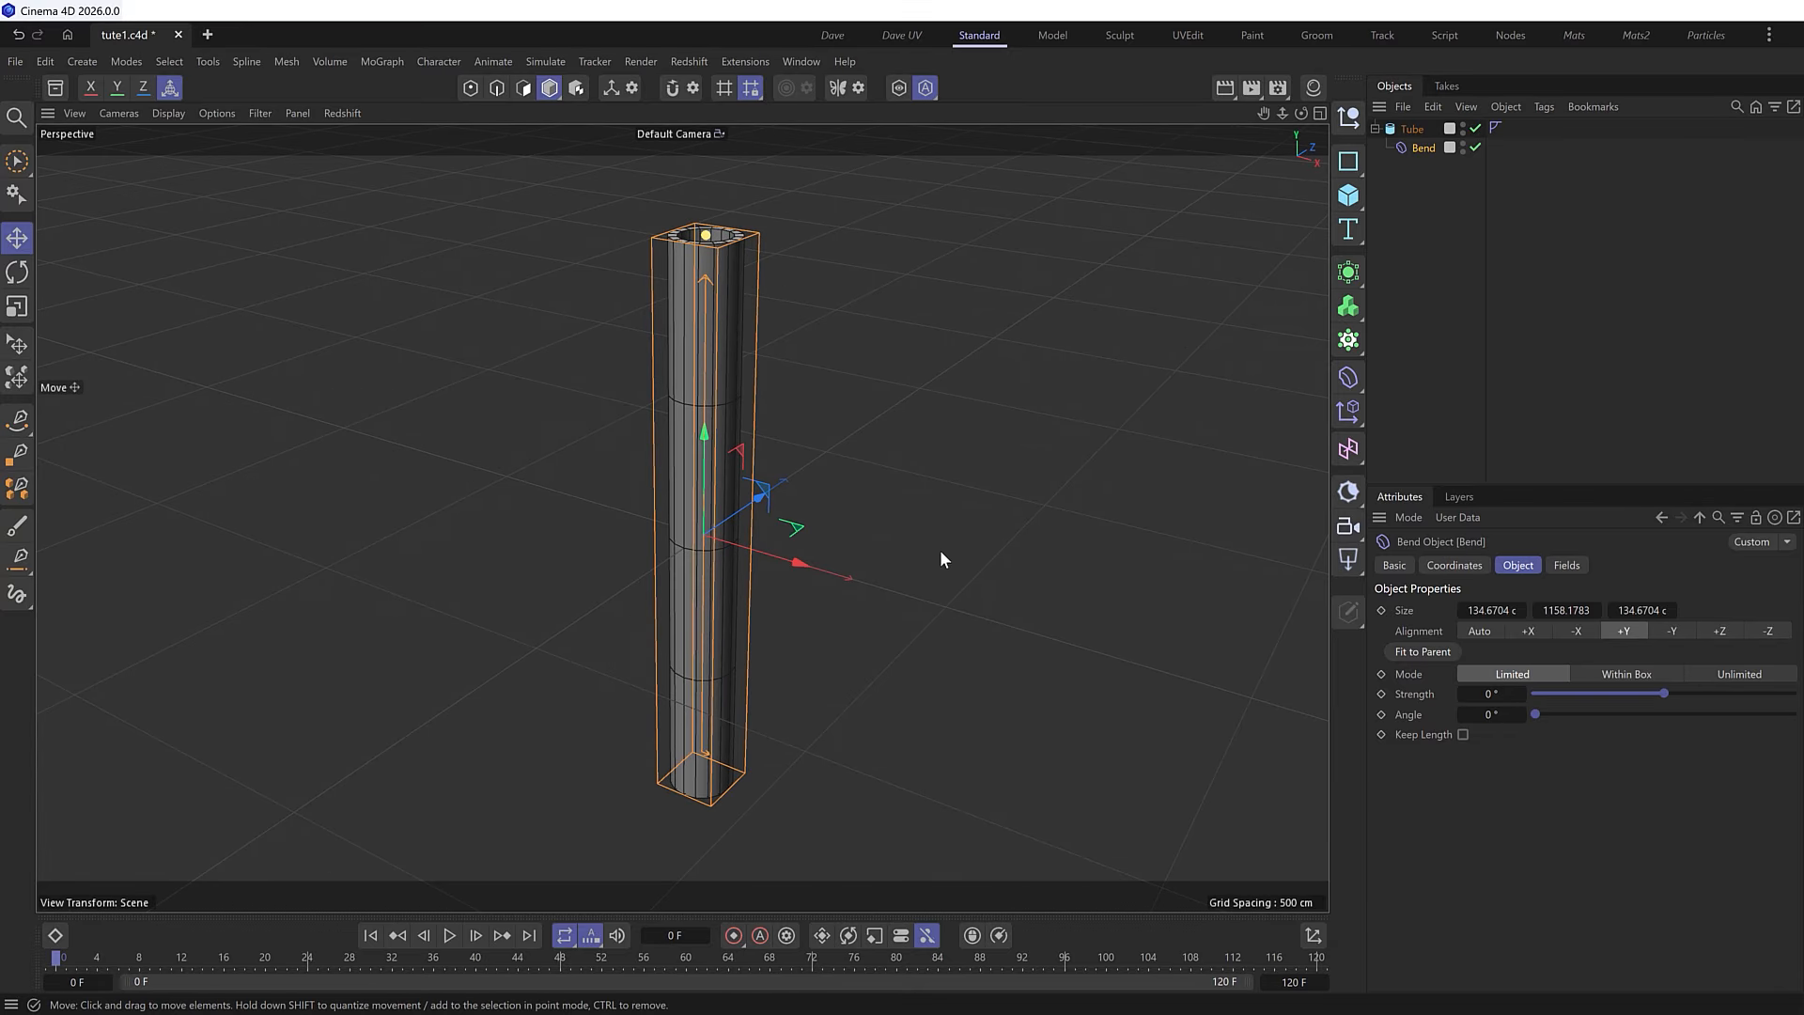
left_click_drag(1678, 692, 1624, 696)
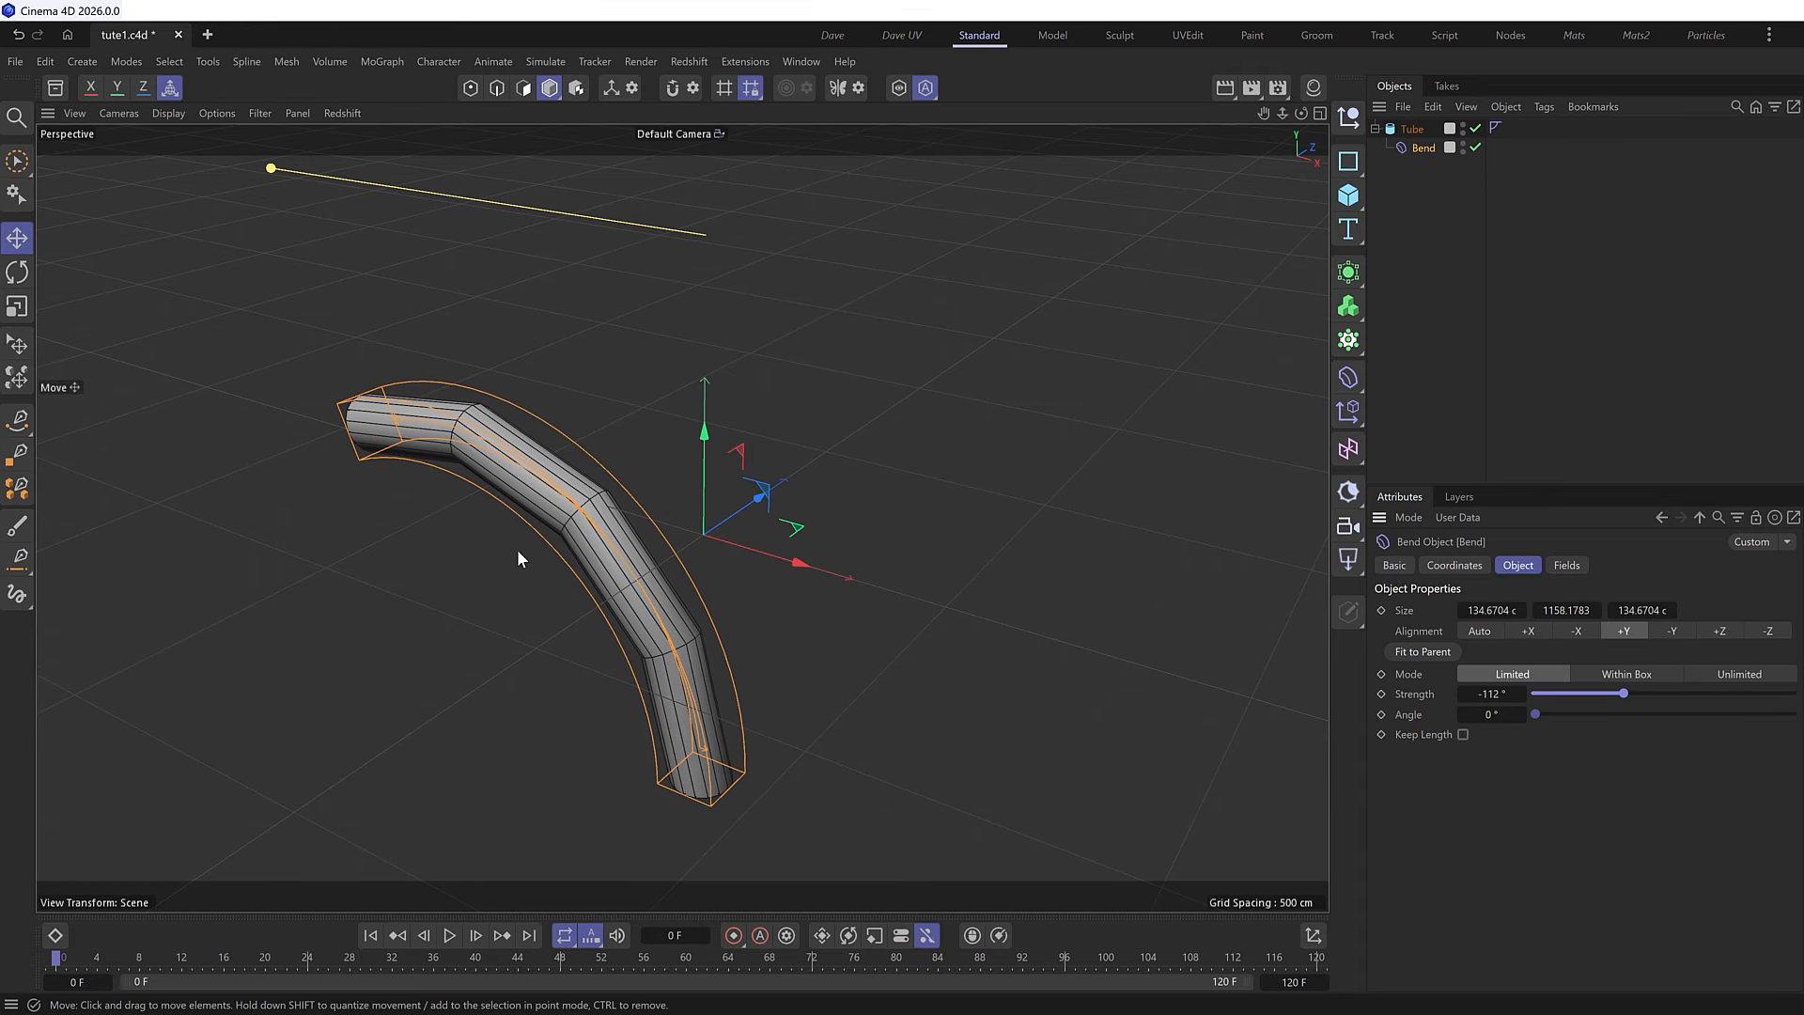
- Raise the tube's height segments to 49 so that it bends smoothly
left_click_drag(517, 552, 624, 554, "alt")
middle_click_drag(623, 548, 663, 518, "alt")
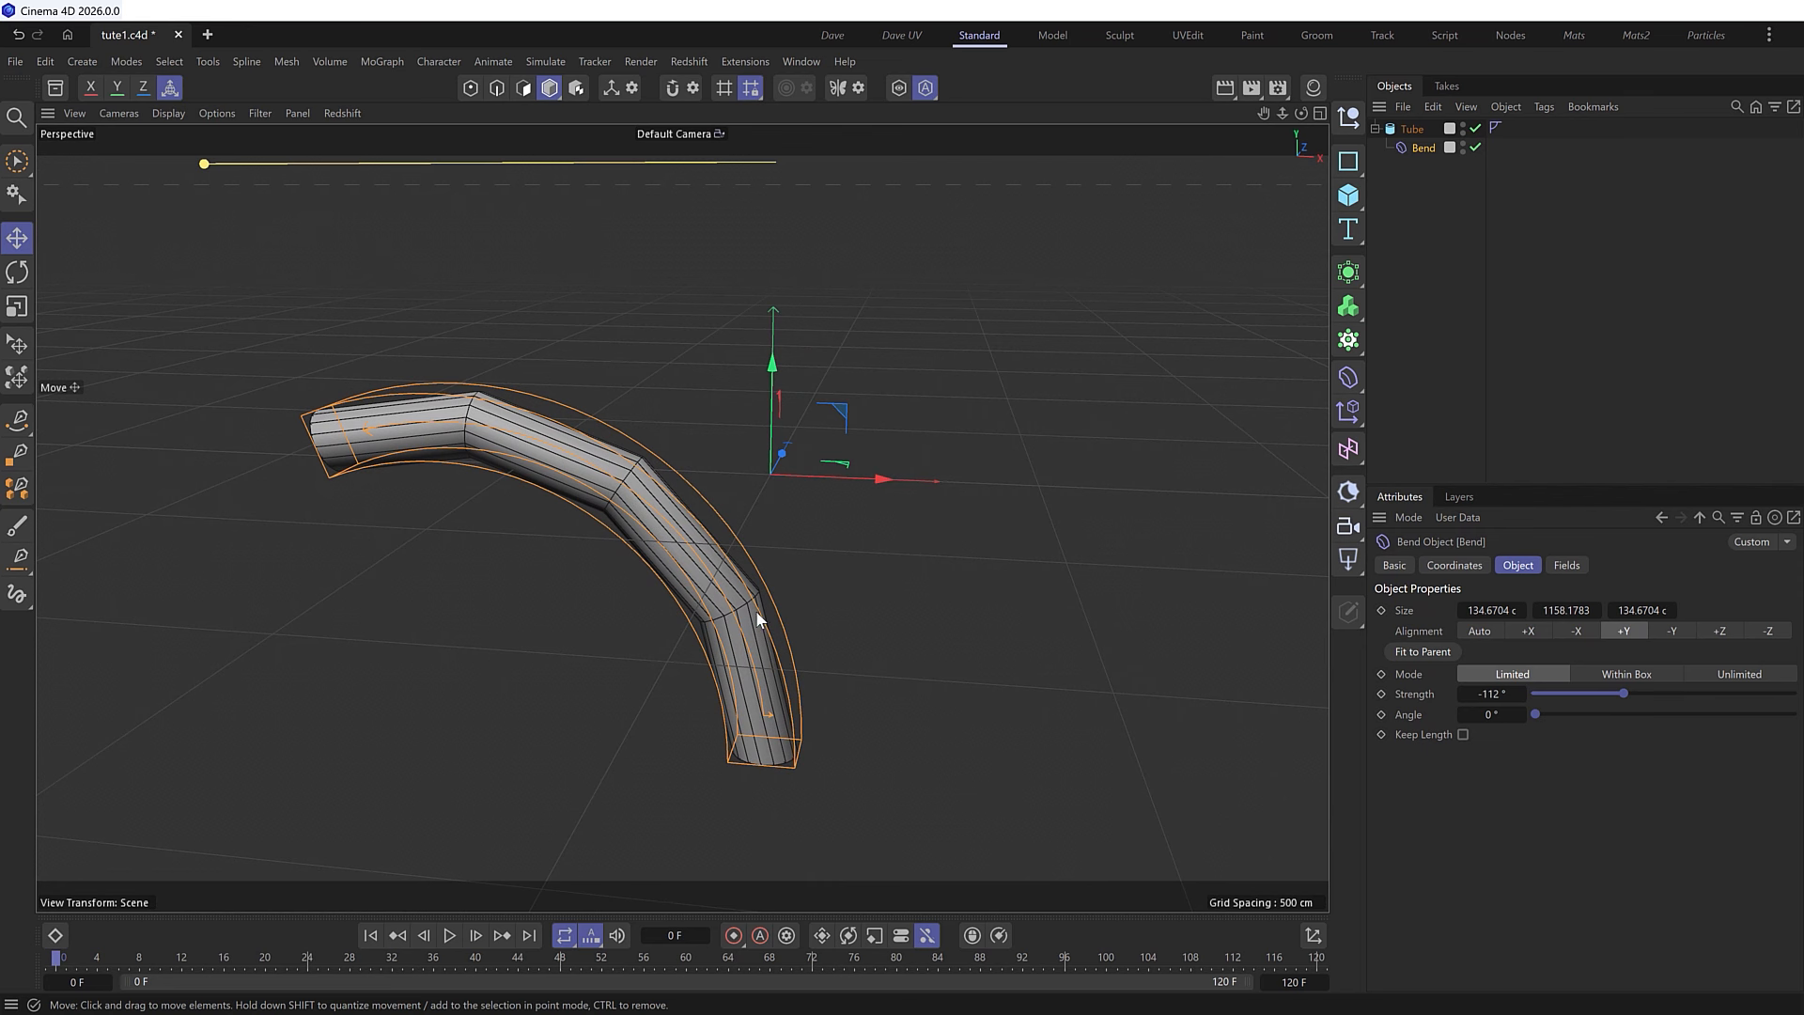
left_click(1412, 132)
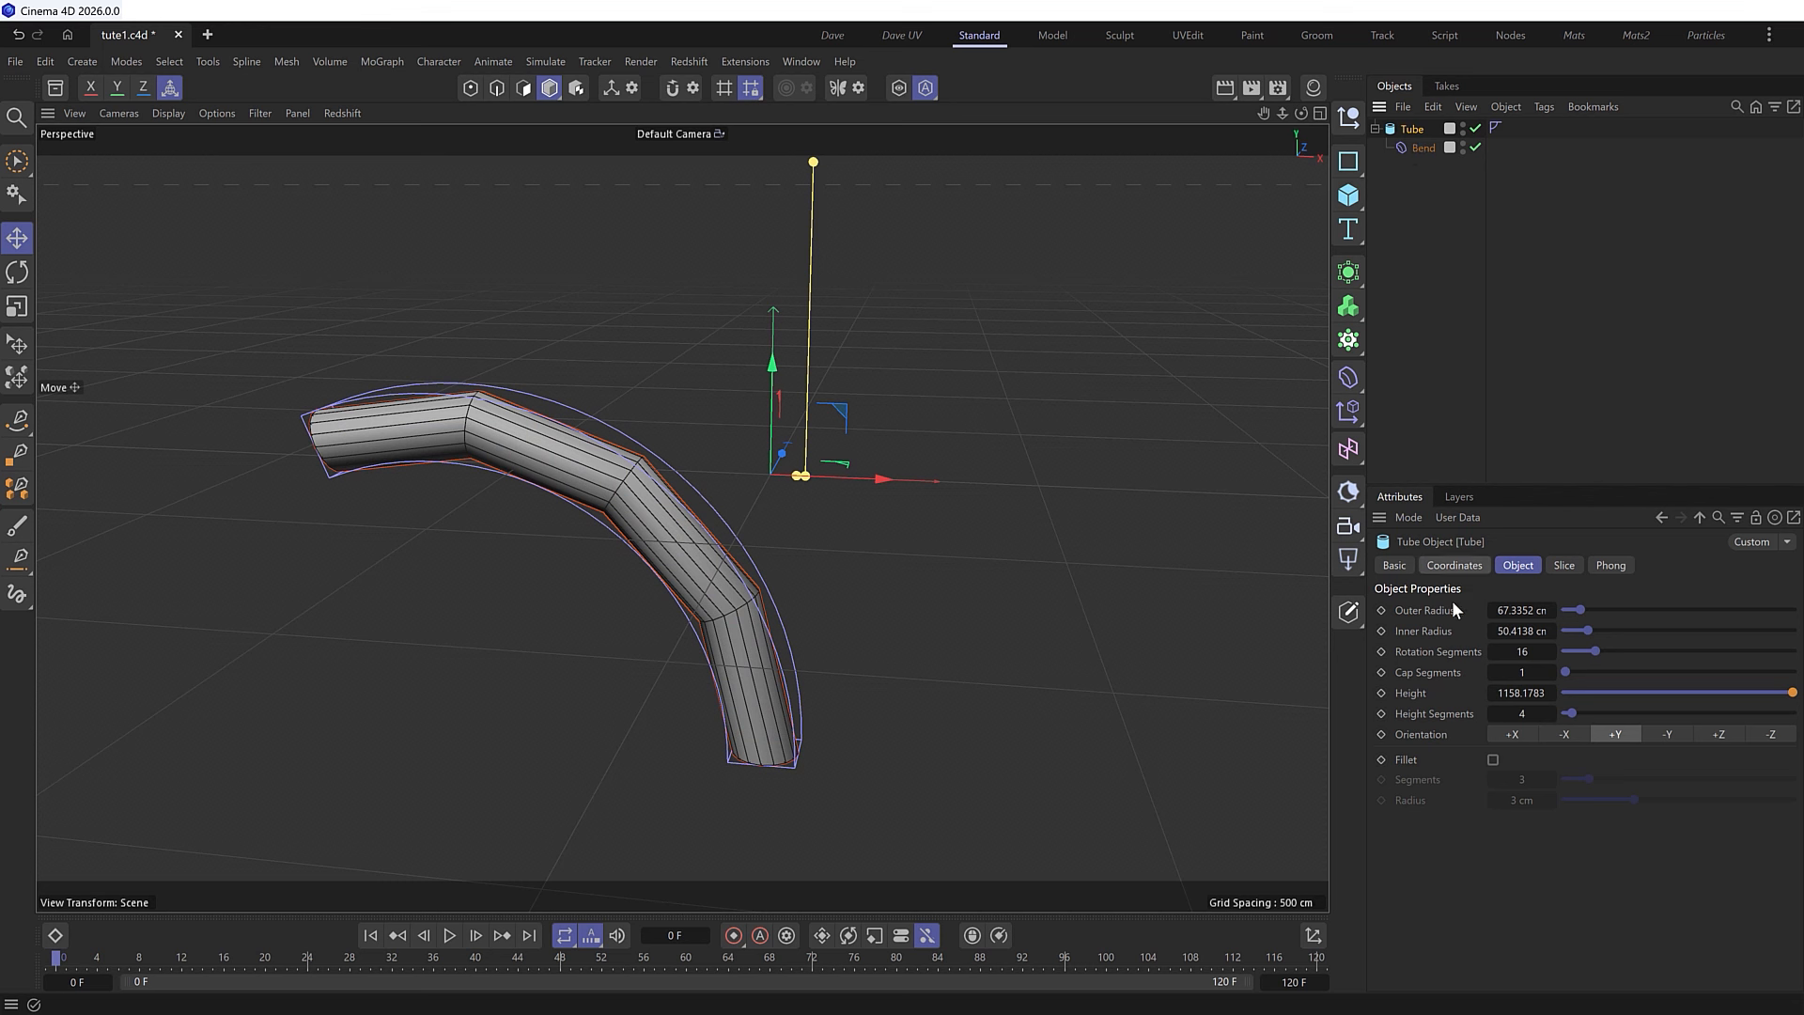
left_click_drag(1569, 713, 1677, 709)
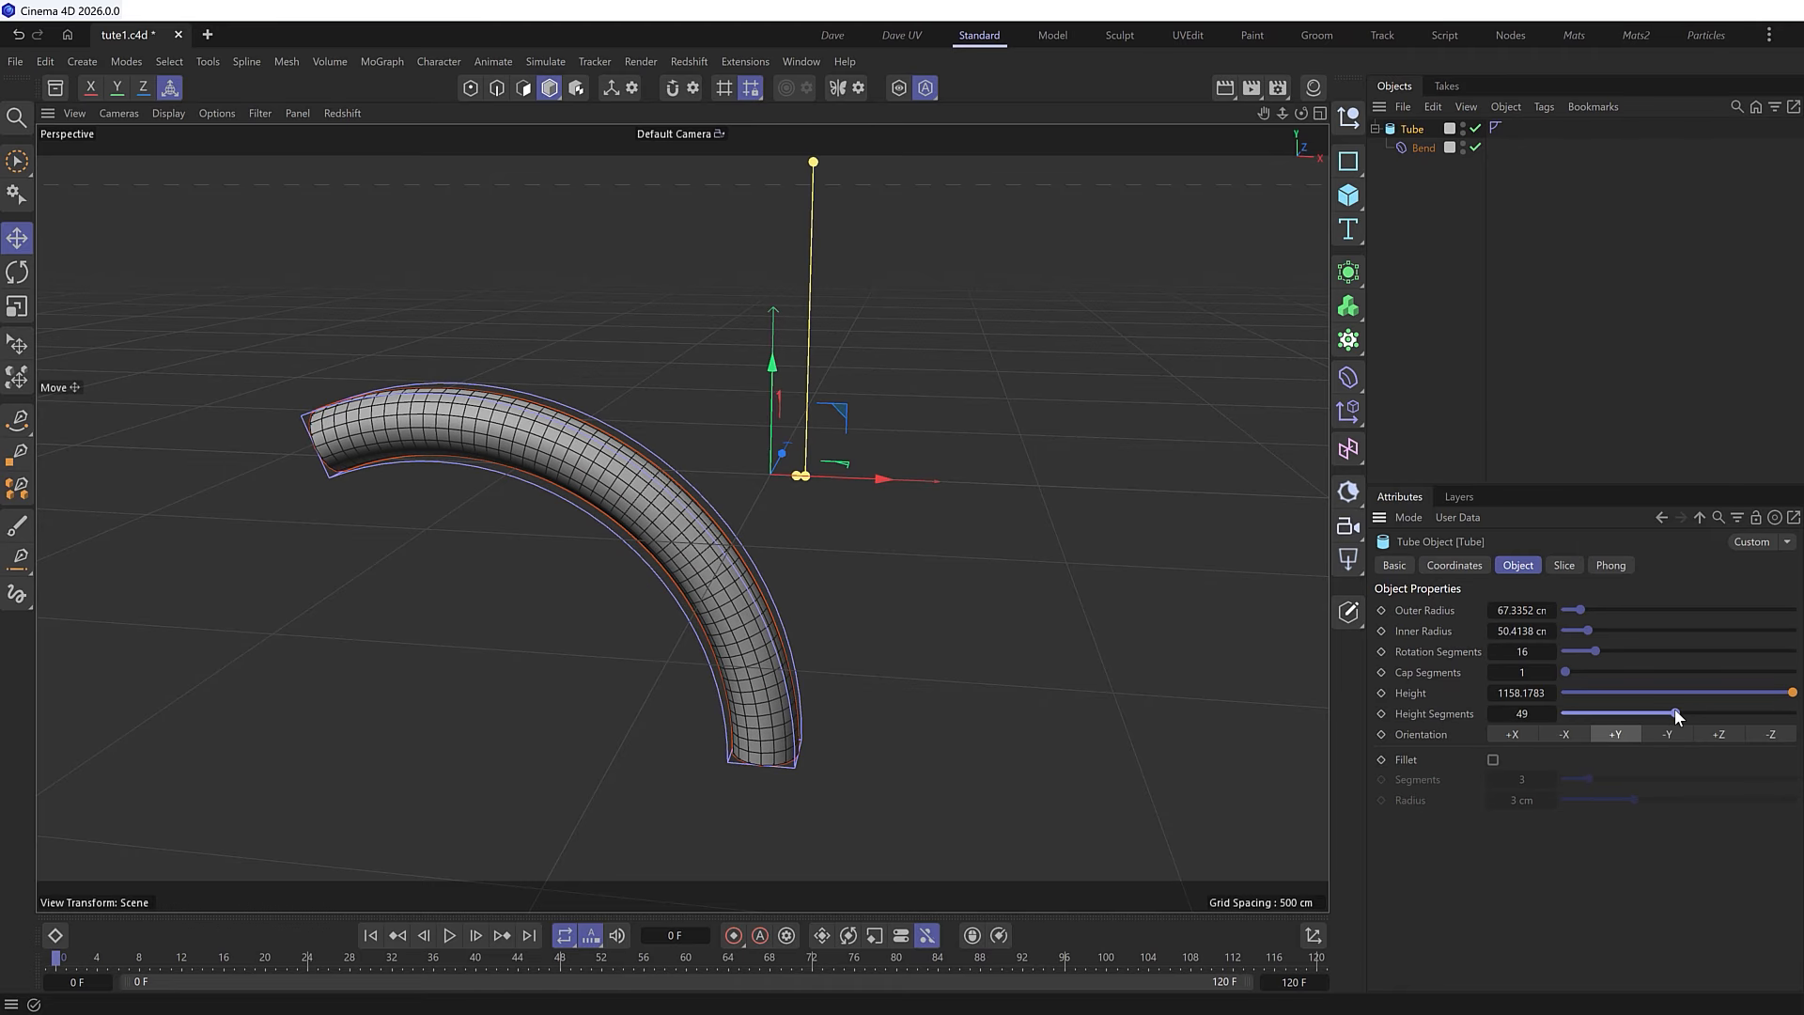
left_click_drag(464, 462, 497, 432, "alt")
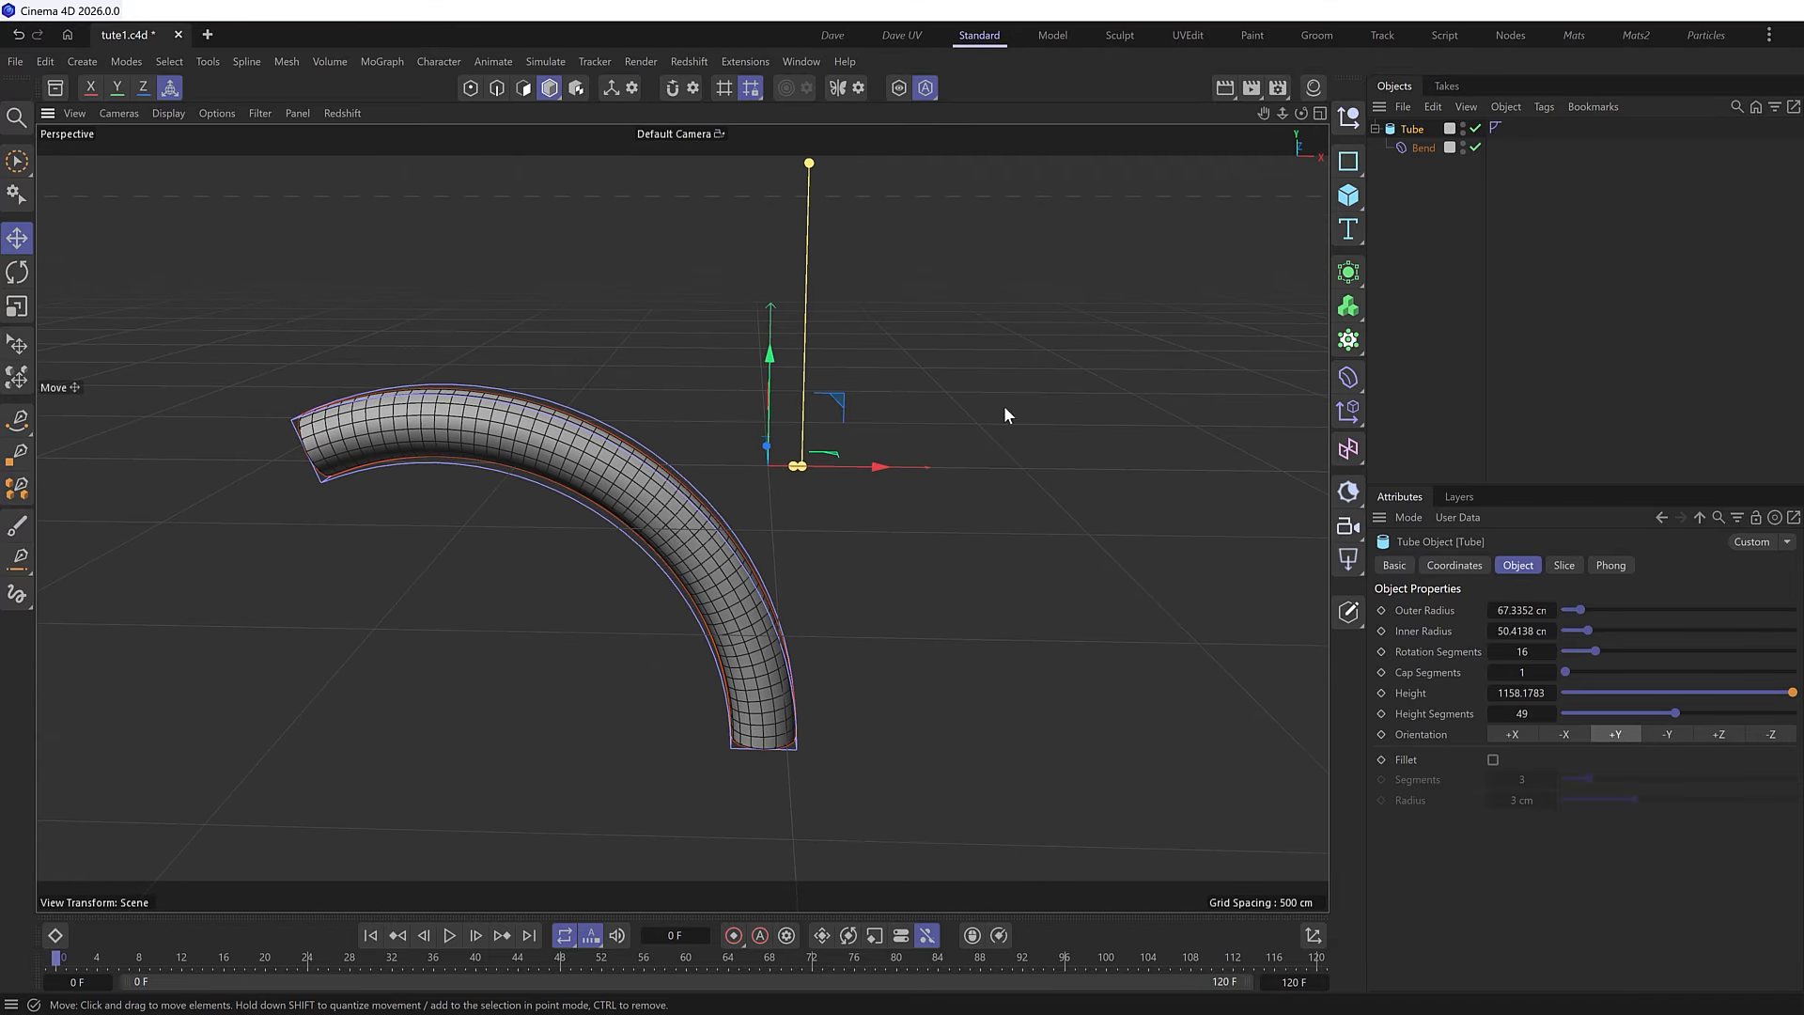
- Set the Bend deformer's strength to -86° and its angle to 41°
left_click(1413, 148)
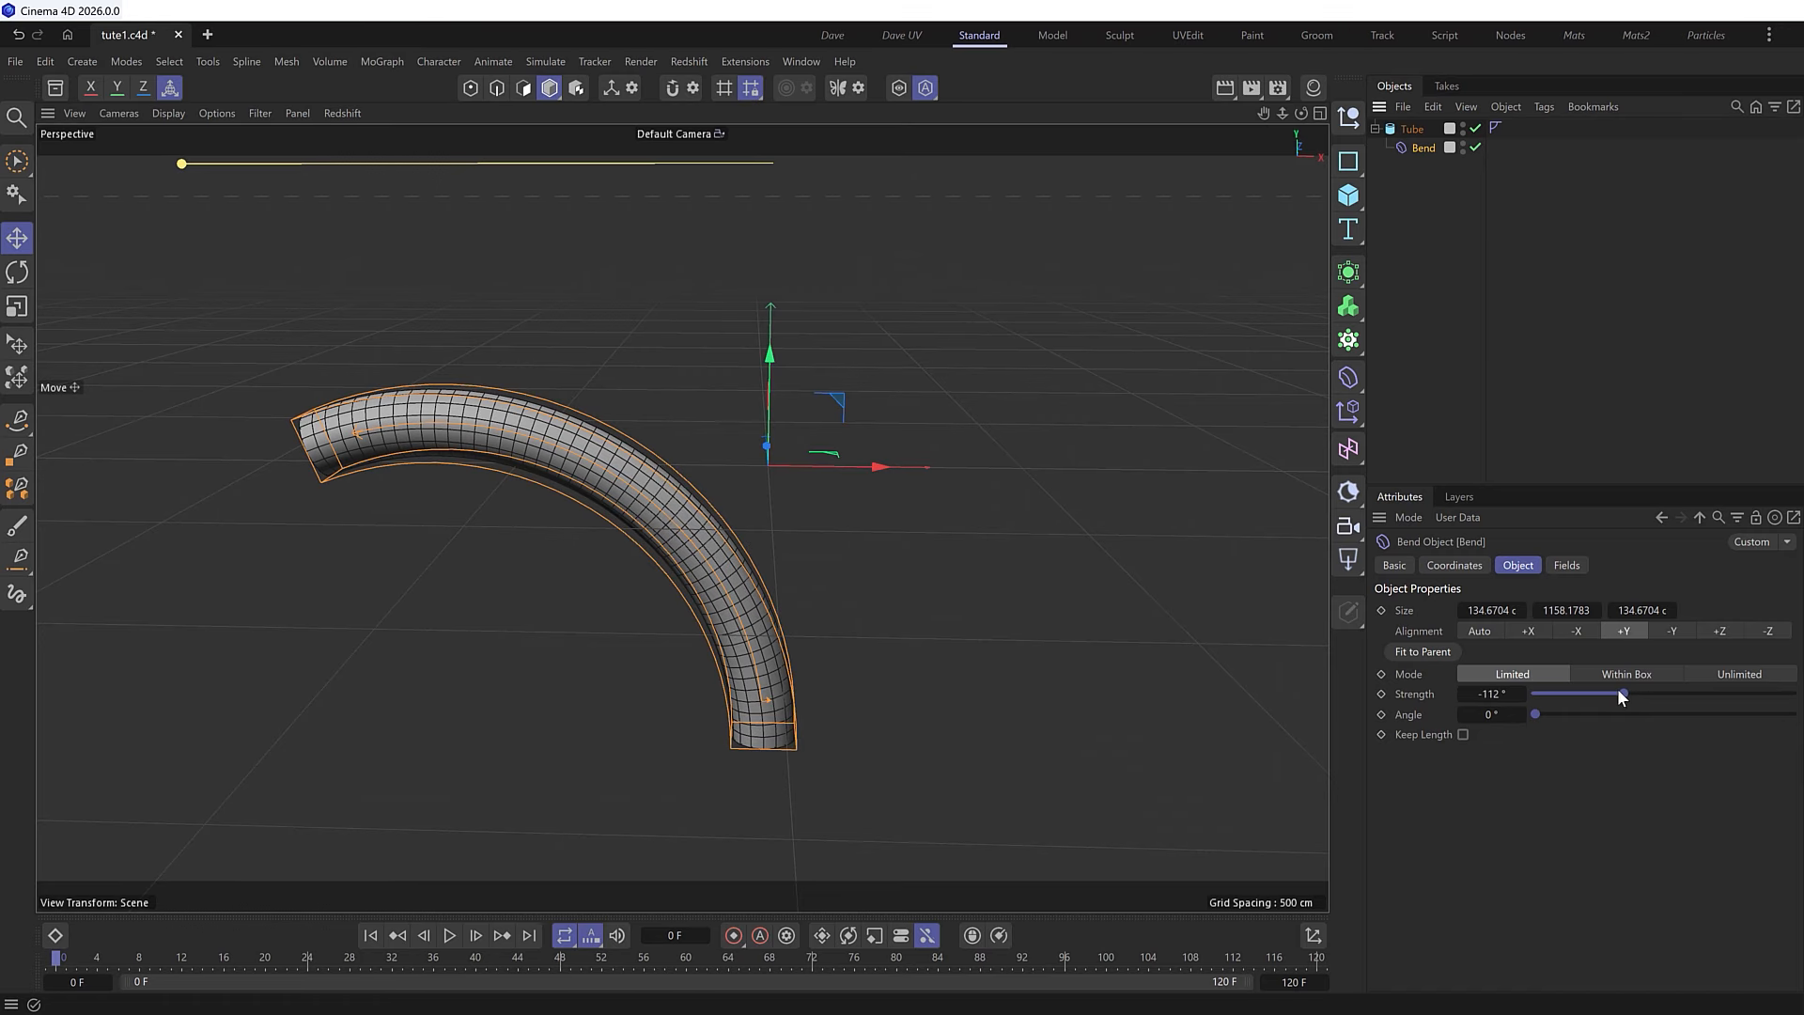
left_click_drag(1620, 695, 1565, 721)
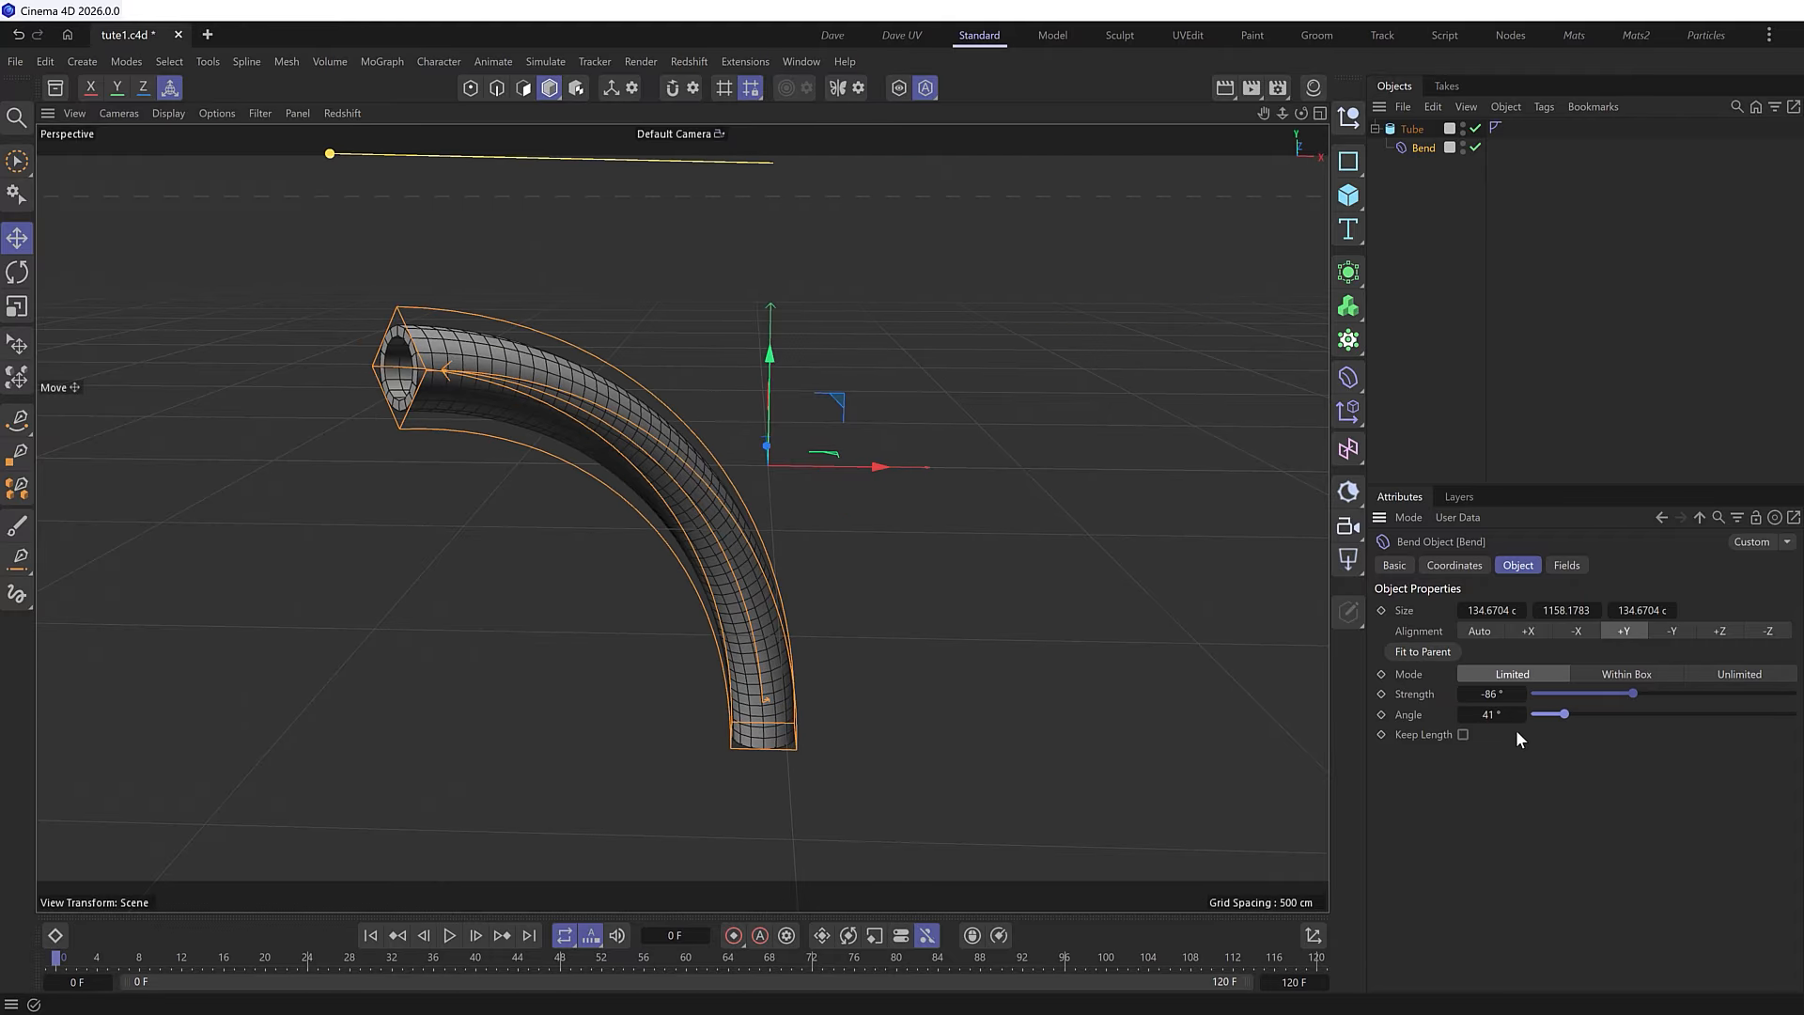
- Try adjusting the bend's strength and angle with its viewport handle, and undo the change
middle_click_drag(896, 364, 859, 431, "alt")
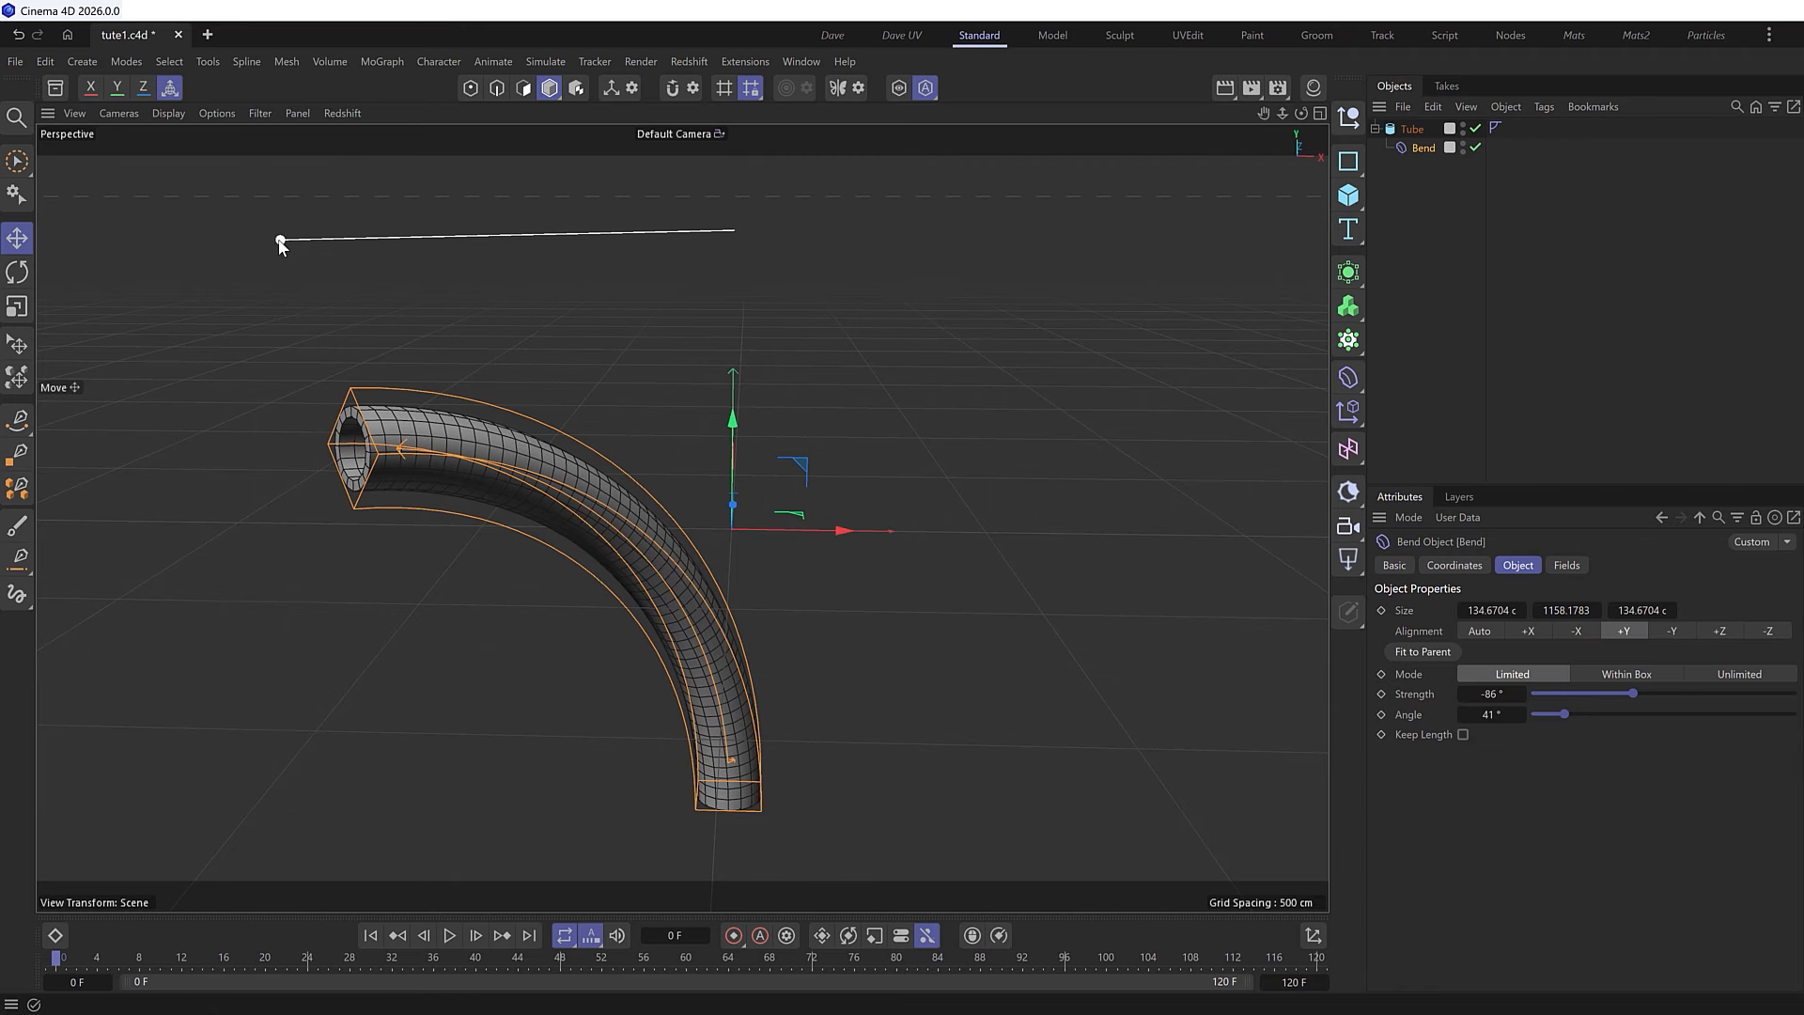
left_click_drag(280, 243, 371, 253)
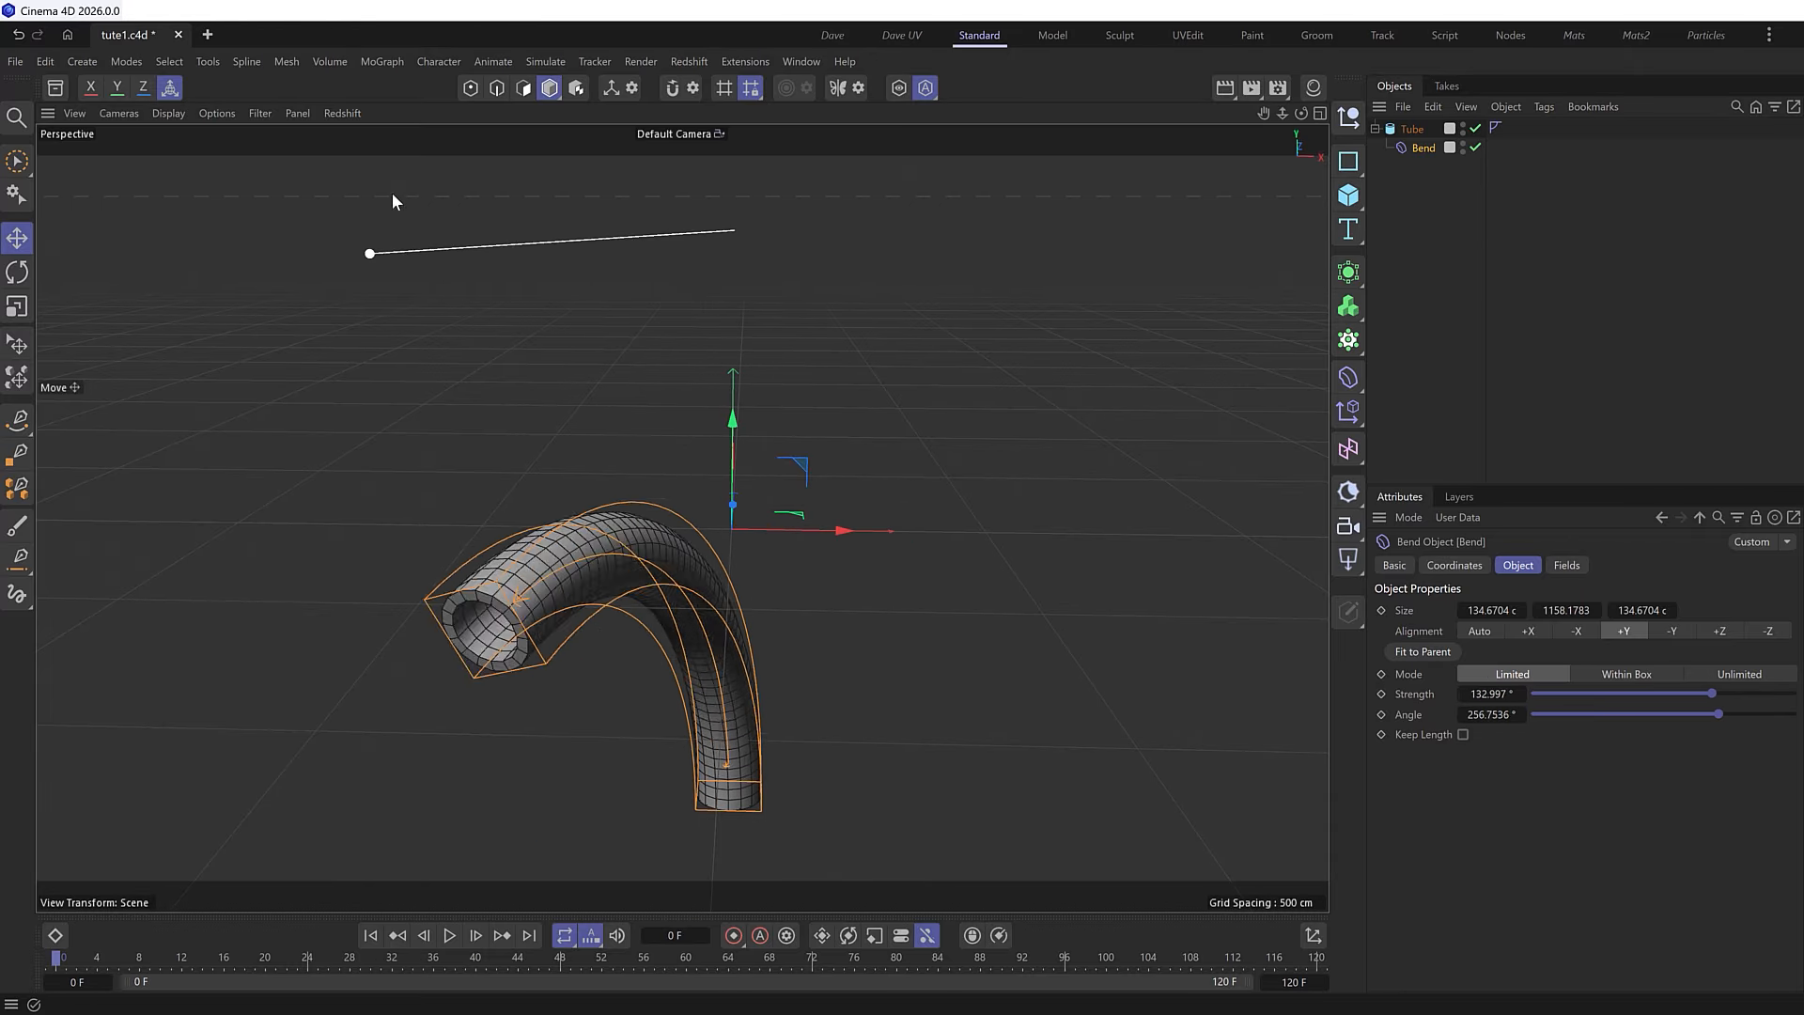
key("ctrl+z")
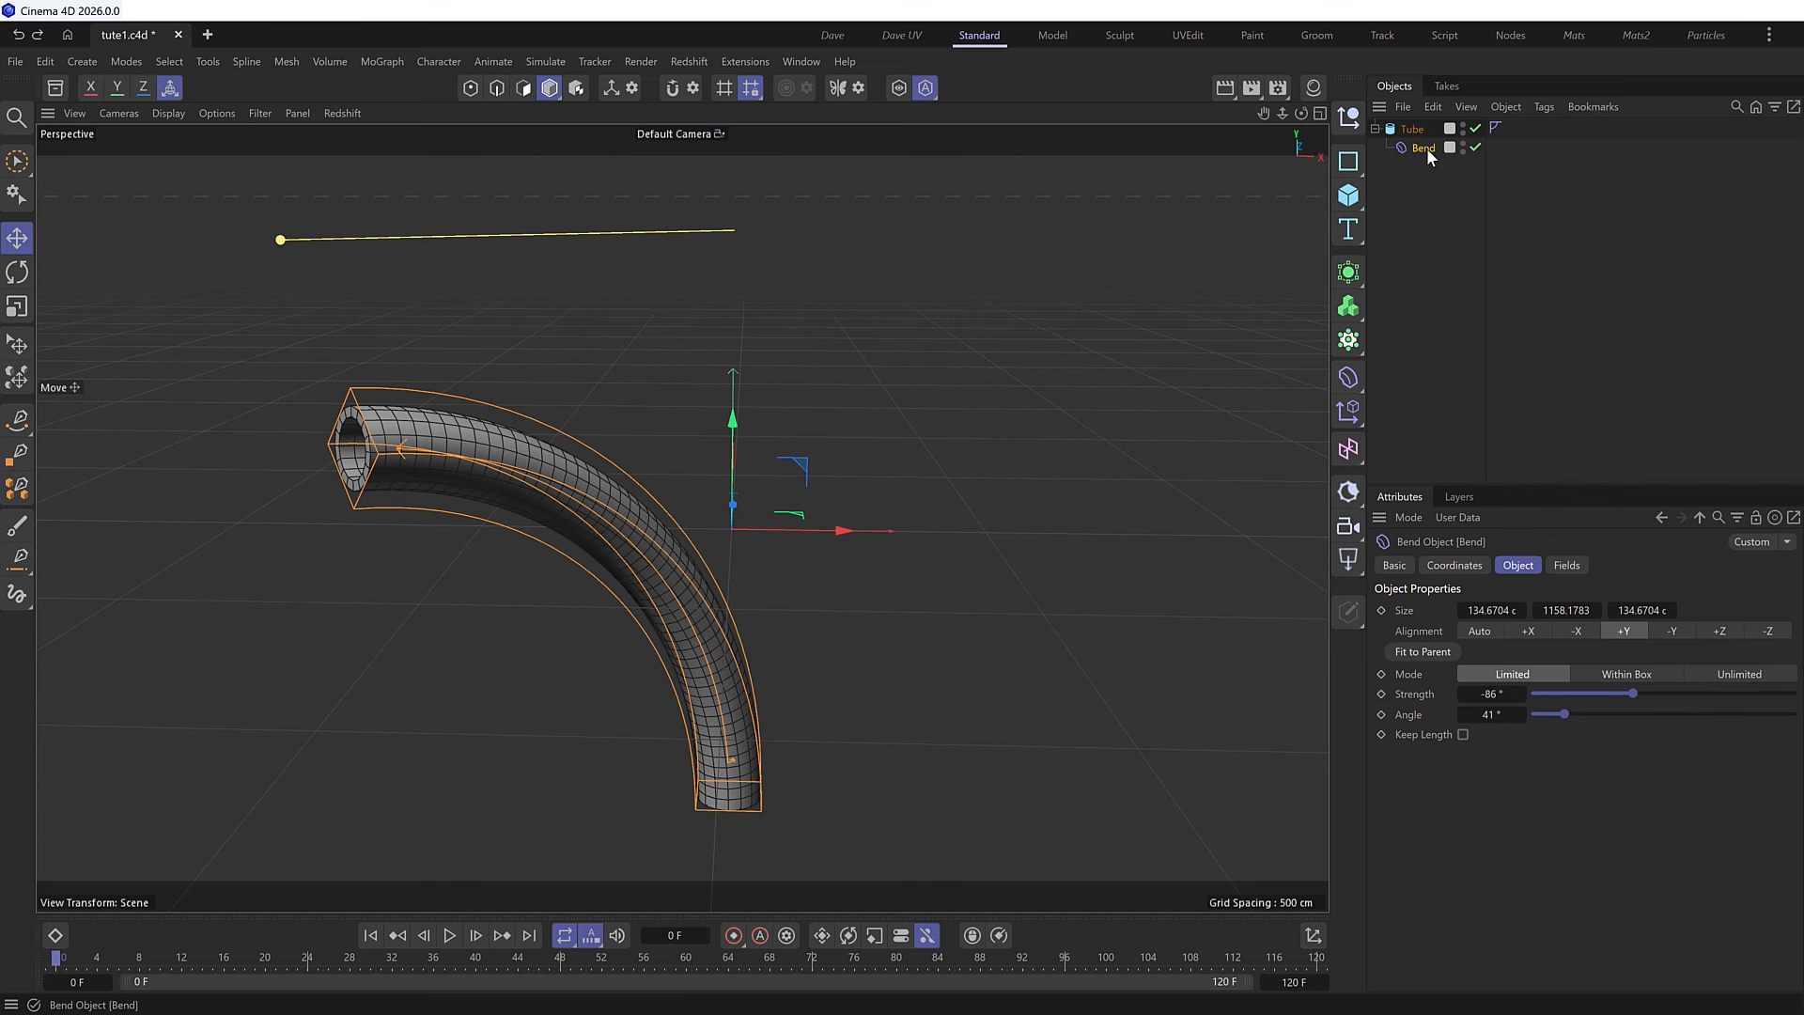
- Delete the Bend deformer and add a Bulge deformer as a child fitted to the tube
key("Delete")
left_click(1409, 129)
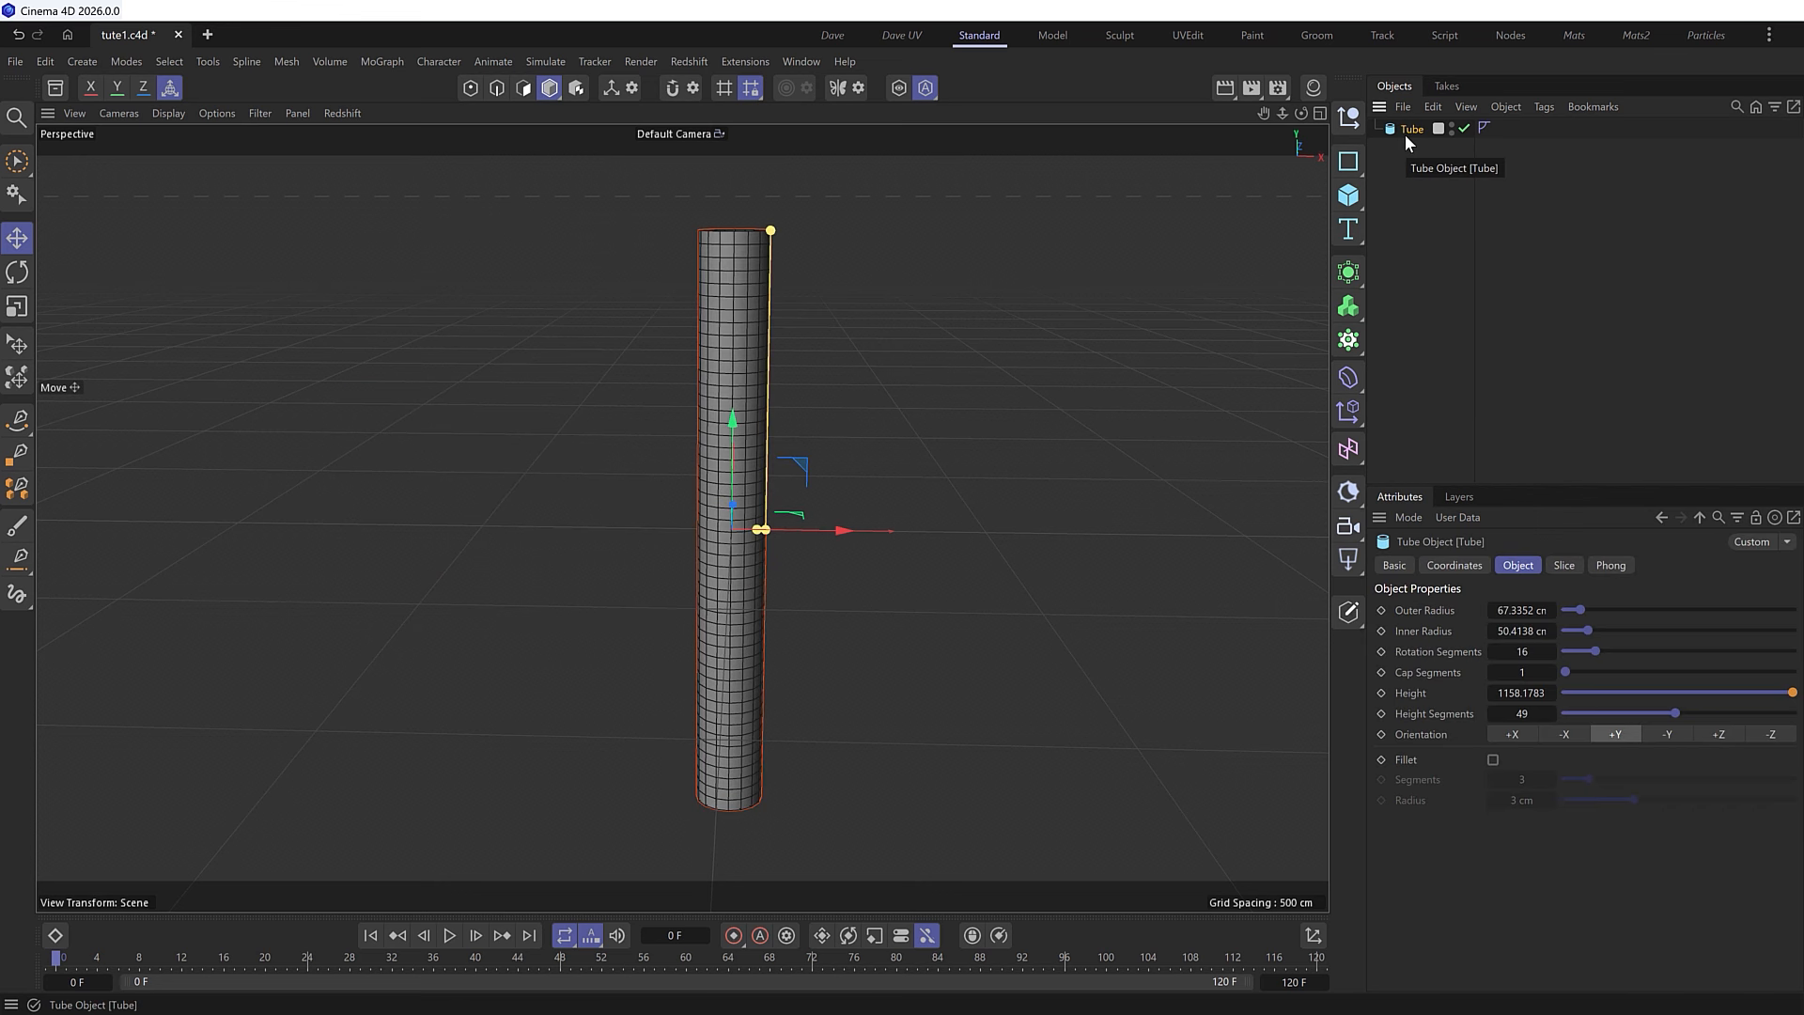
left_click(1347, 379)
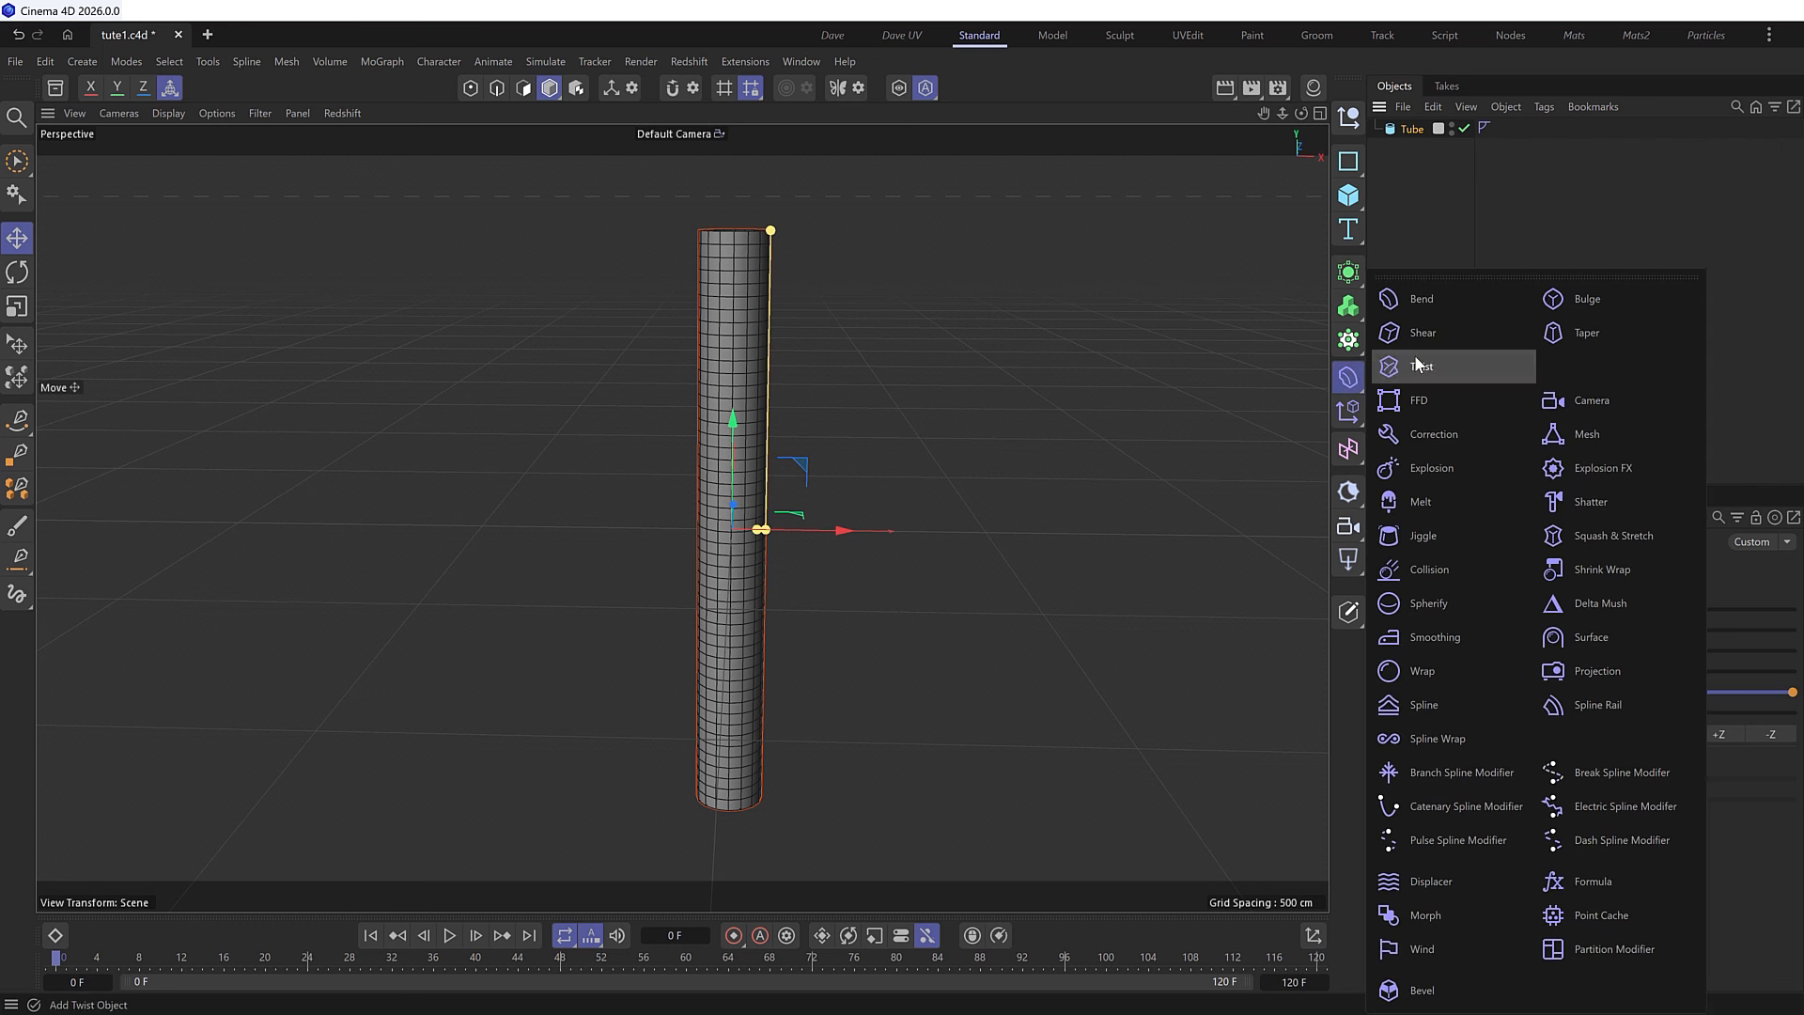
left_click(1645, 299)
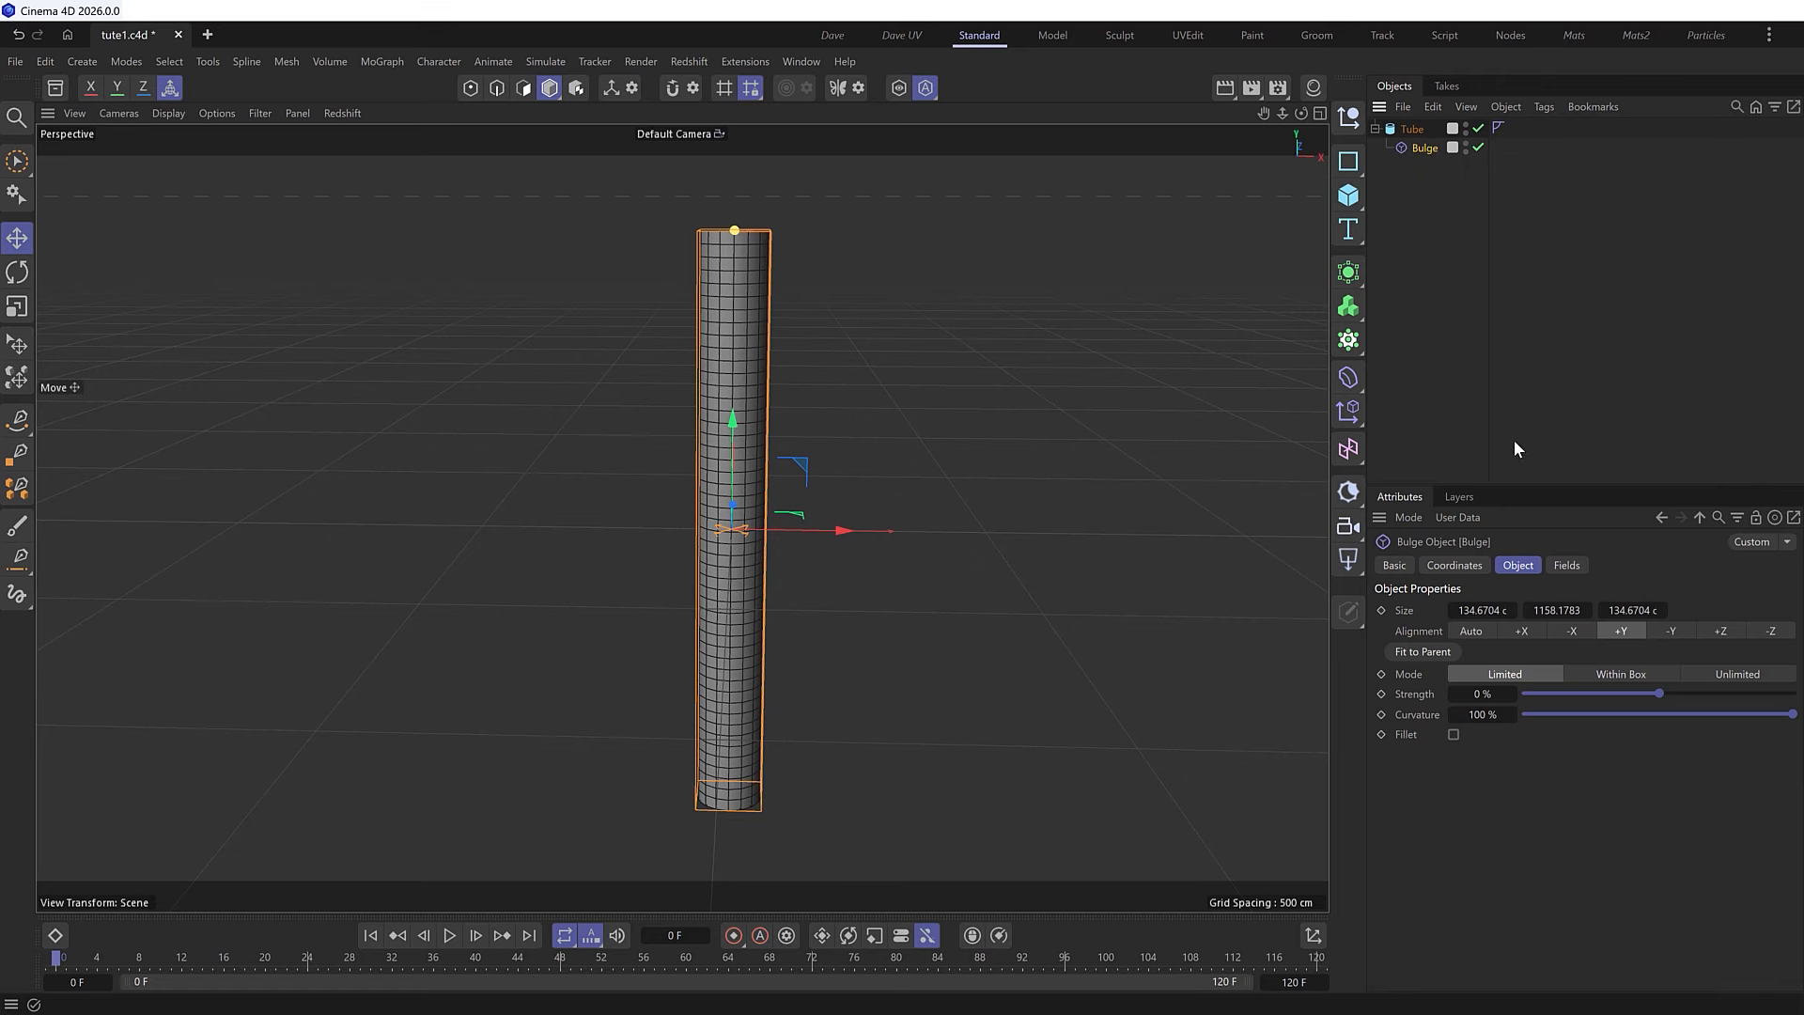
- Set the Bulge deformer's strength to 556 %, and try a curvature of 0 % before undoing it
left_click_drag(1661, 692, 1571, 695)
key("ctrl+z")
left_click_drag(1480, 694, 1703, 693)
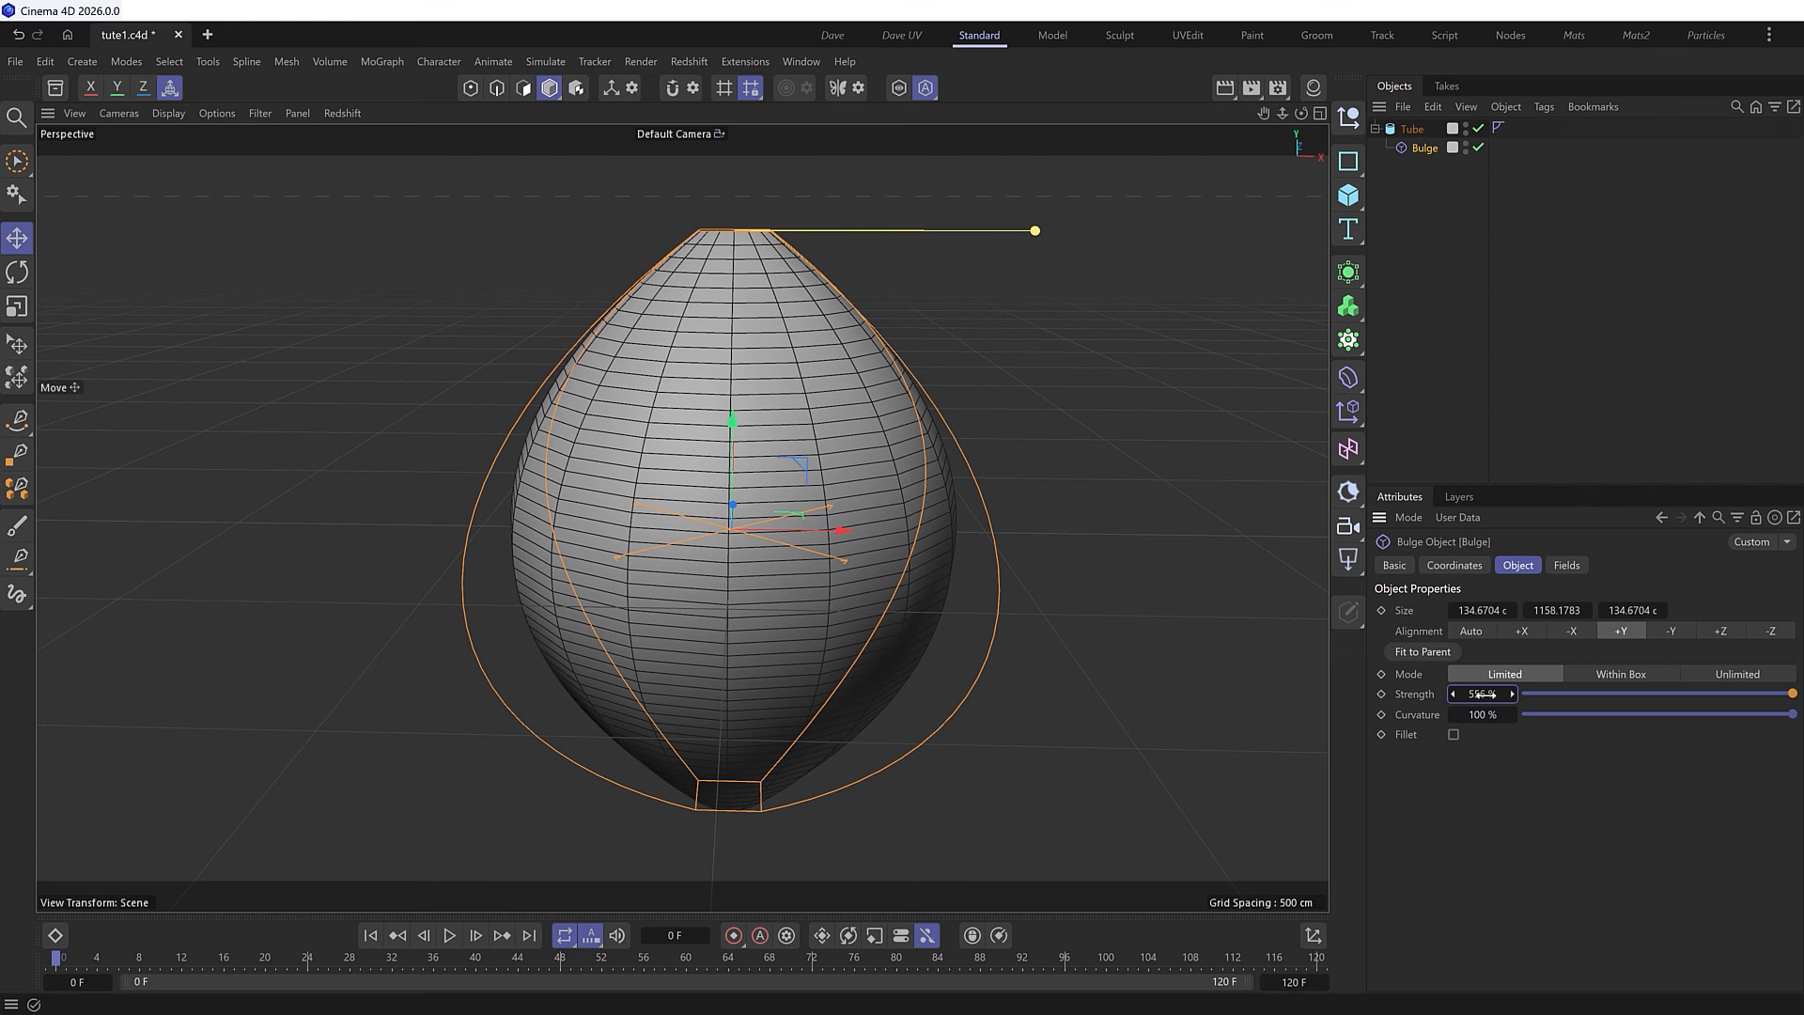
left_click_drag(1784, 714, 1428, 719)
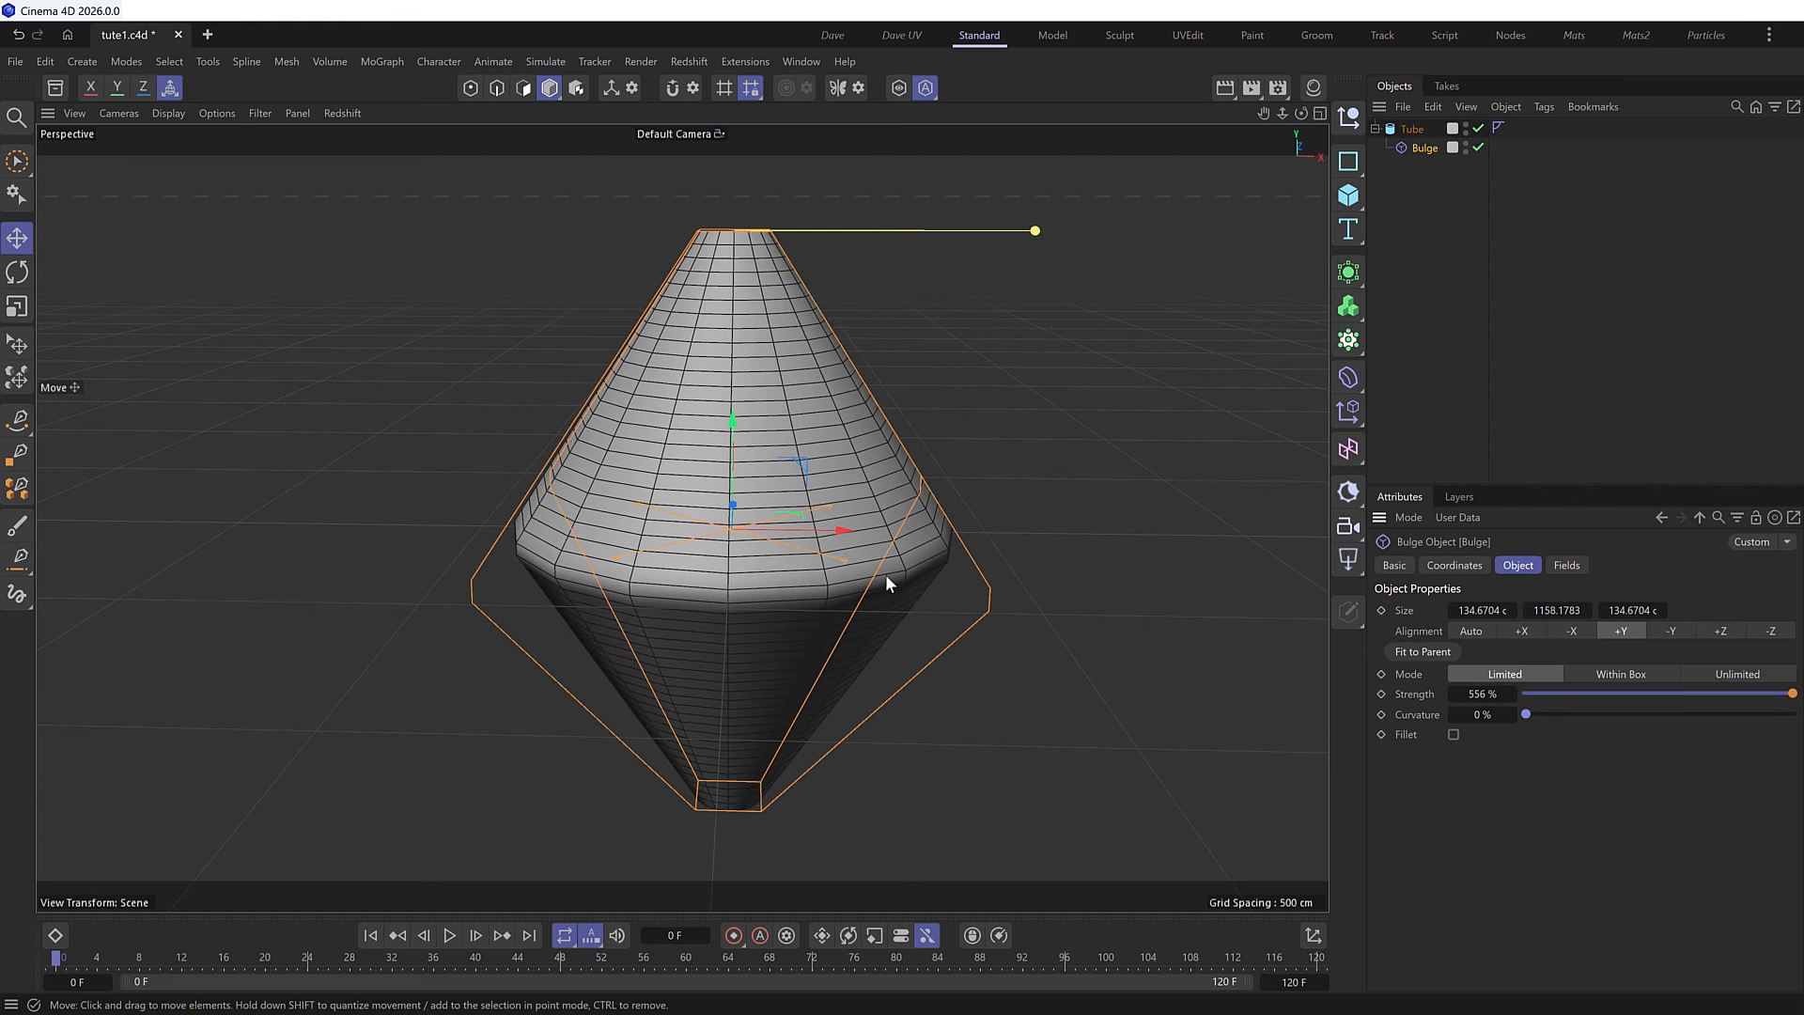
key("ctrl+z")
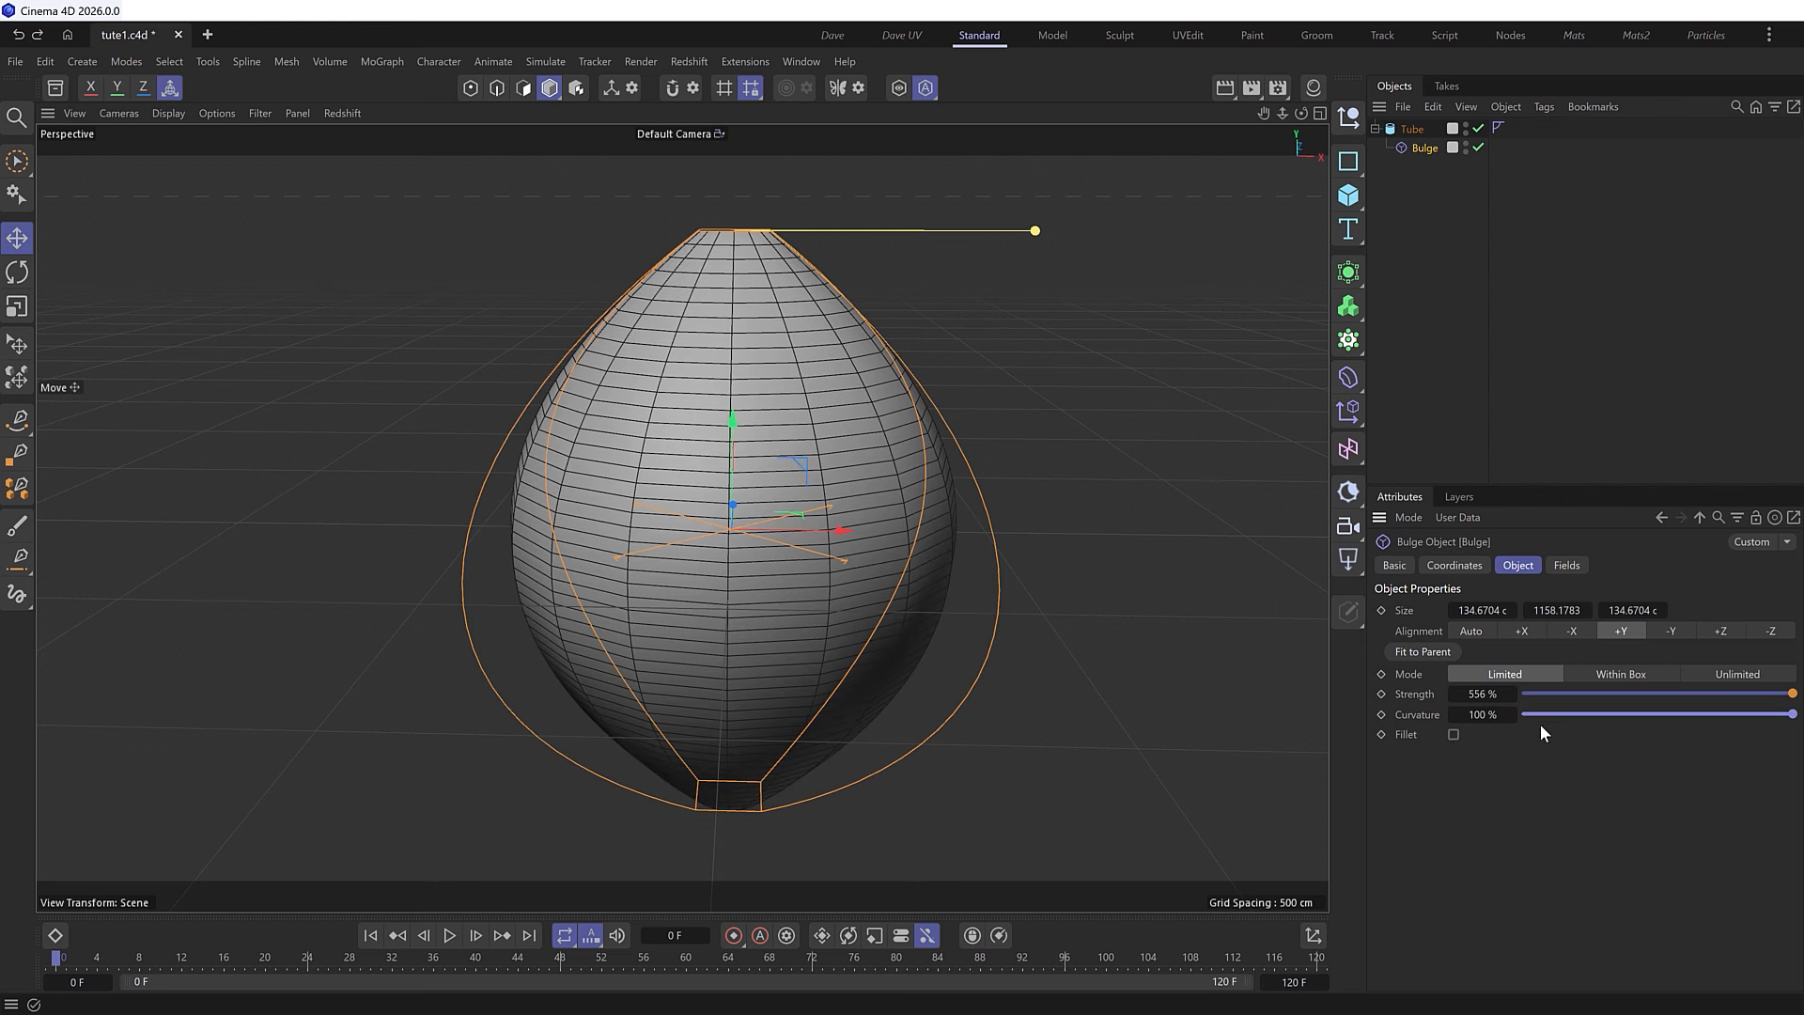
- Enable Fillet on the Bulge deformer and increase its strength to about 587 % with the viewport handle
left_click(1454, 735)
left_click_drag(769, 782, 768, 753, "alt")
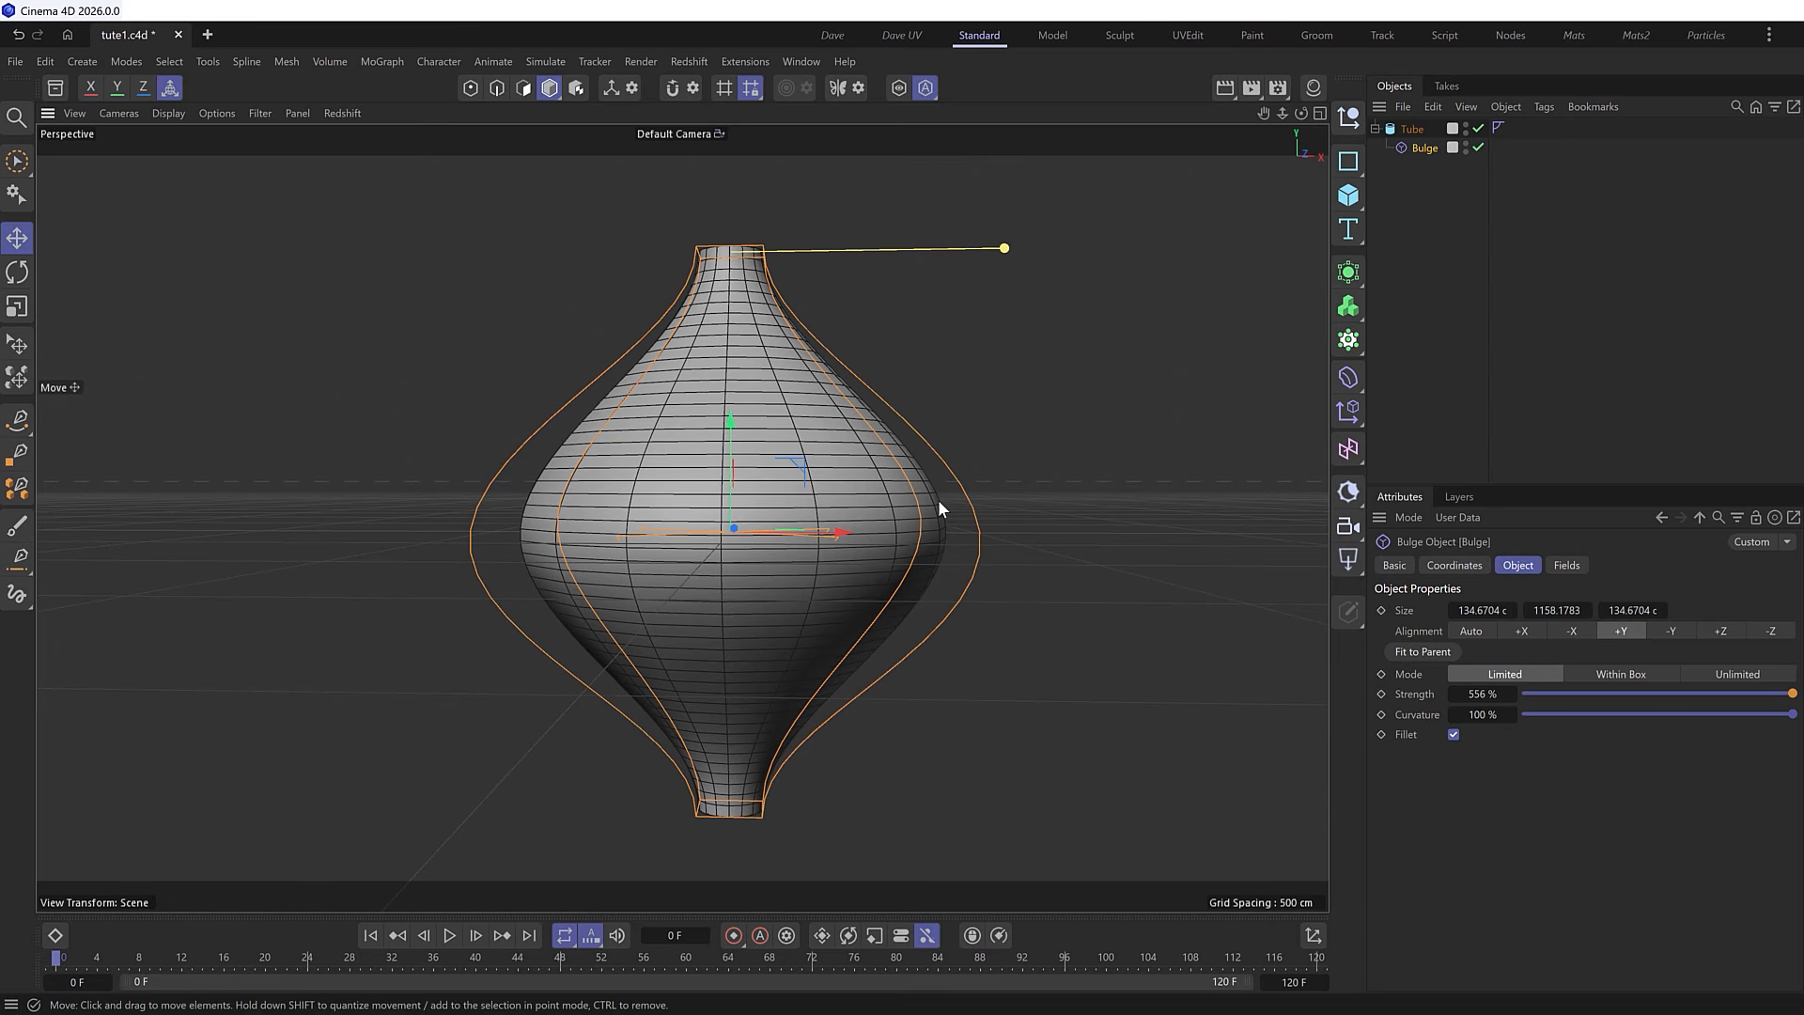
left_click_drag(830, 364, 810, 419, "alt")
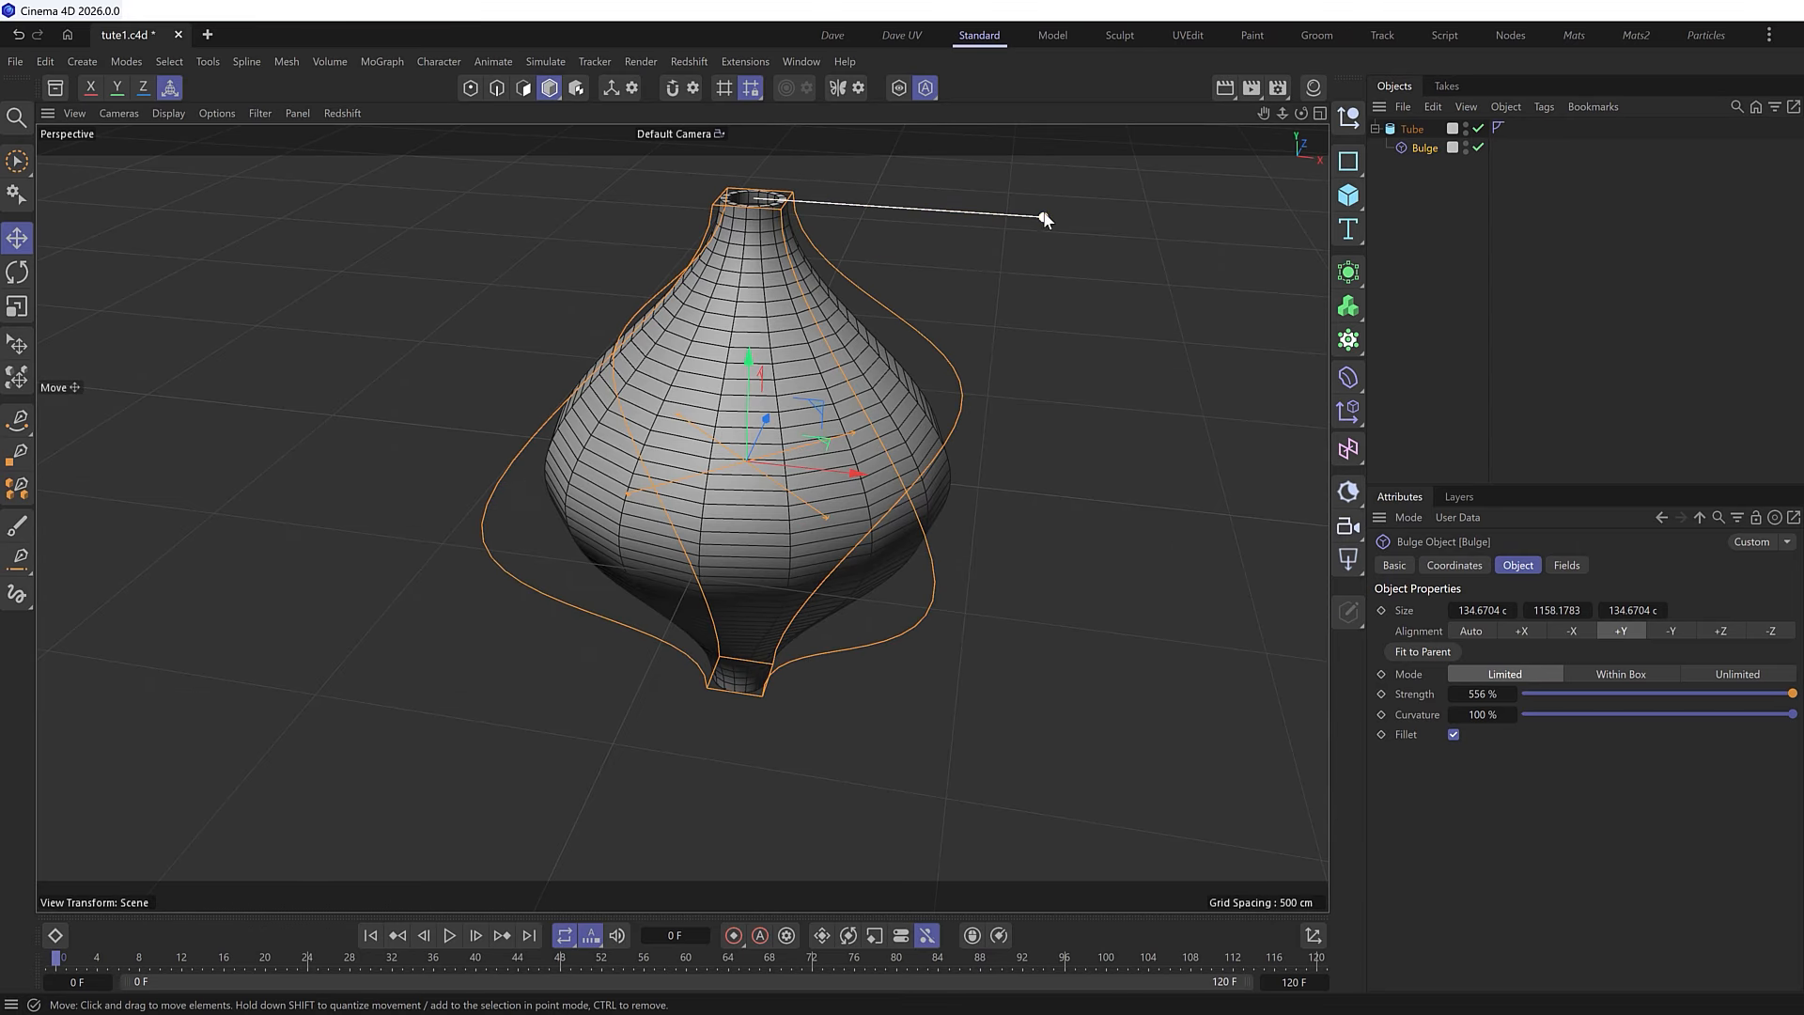
mouse_move(1045, 220)
left_mouse_down()
mouse_move(1096, 223)
mouse_move(1060, 218)
left_mouse_up()
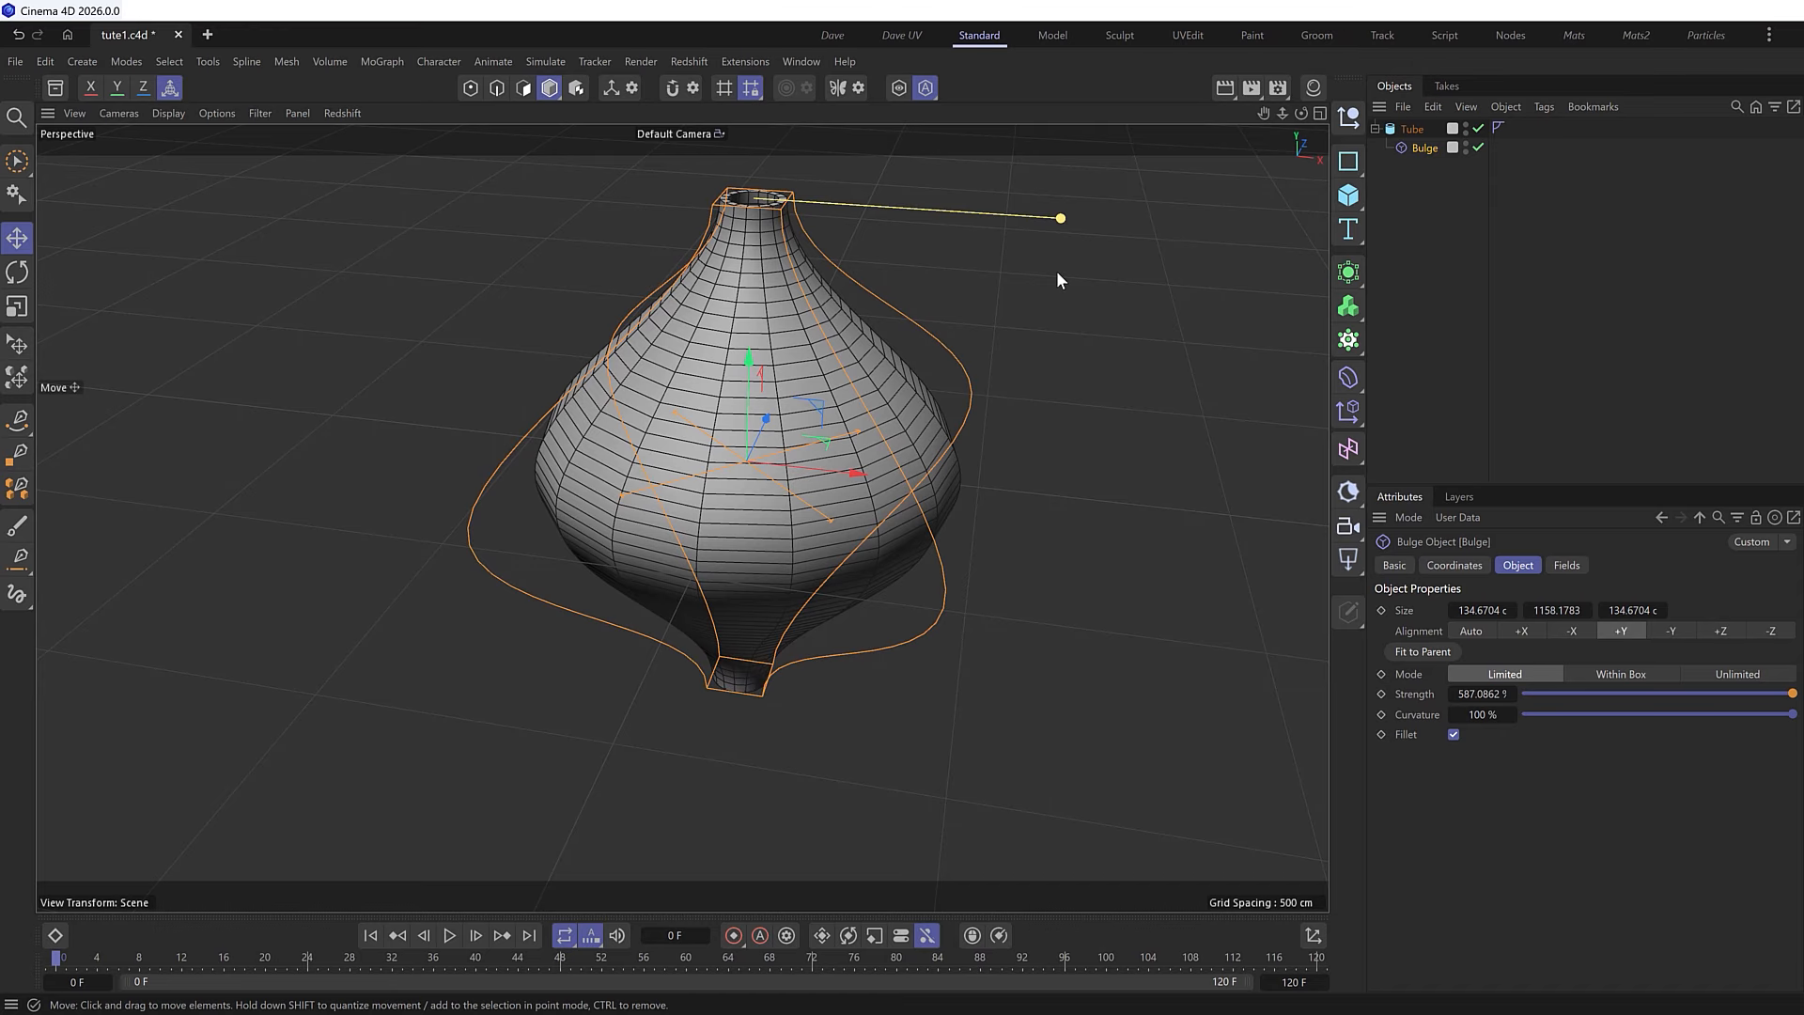
- Toggle the Bulge deformer's visibility and effect, and delete it from the tube
left_click(1465, 145)
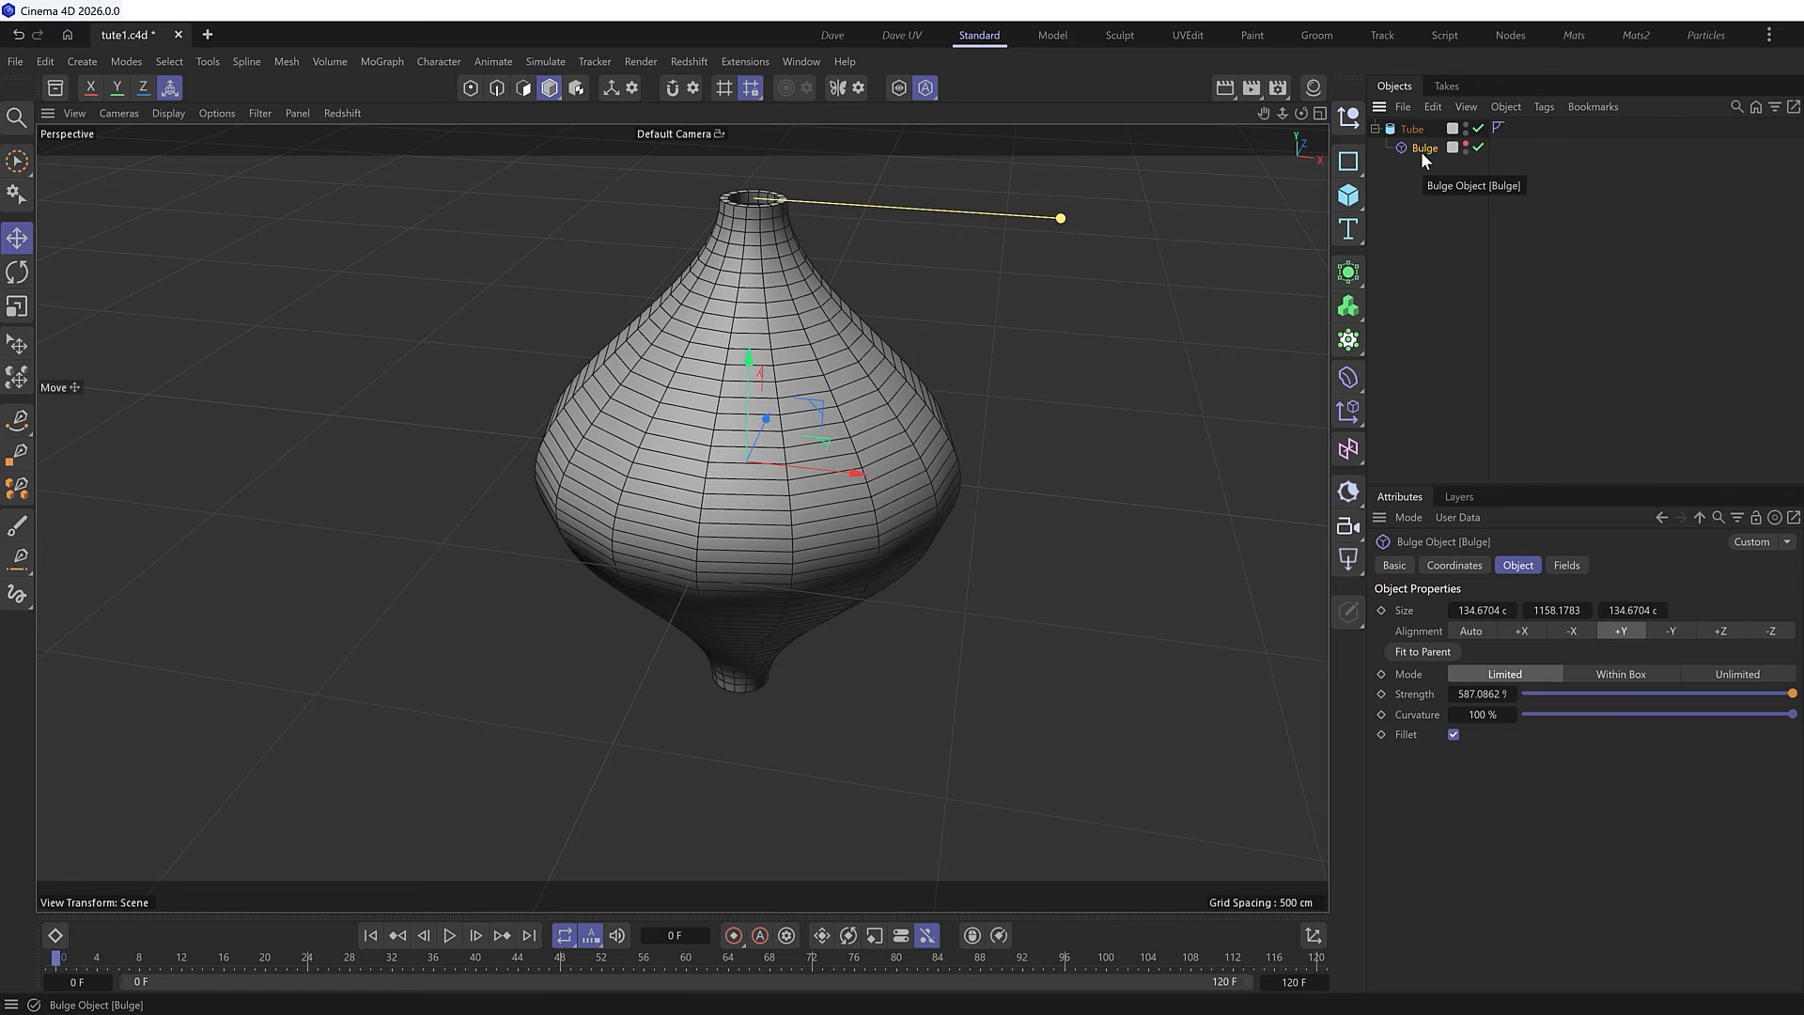
left_click(1479, 147)
left_click(1479, 148)
key("Delete")
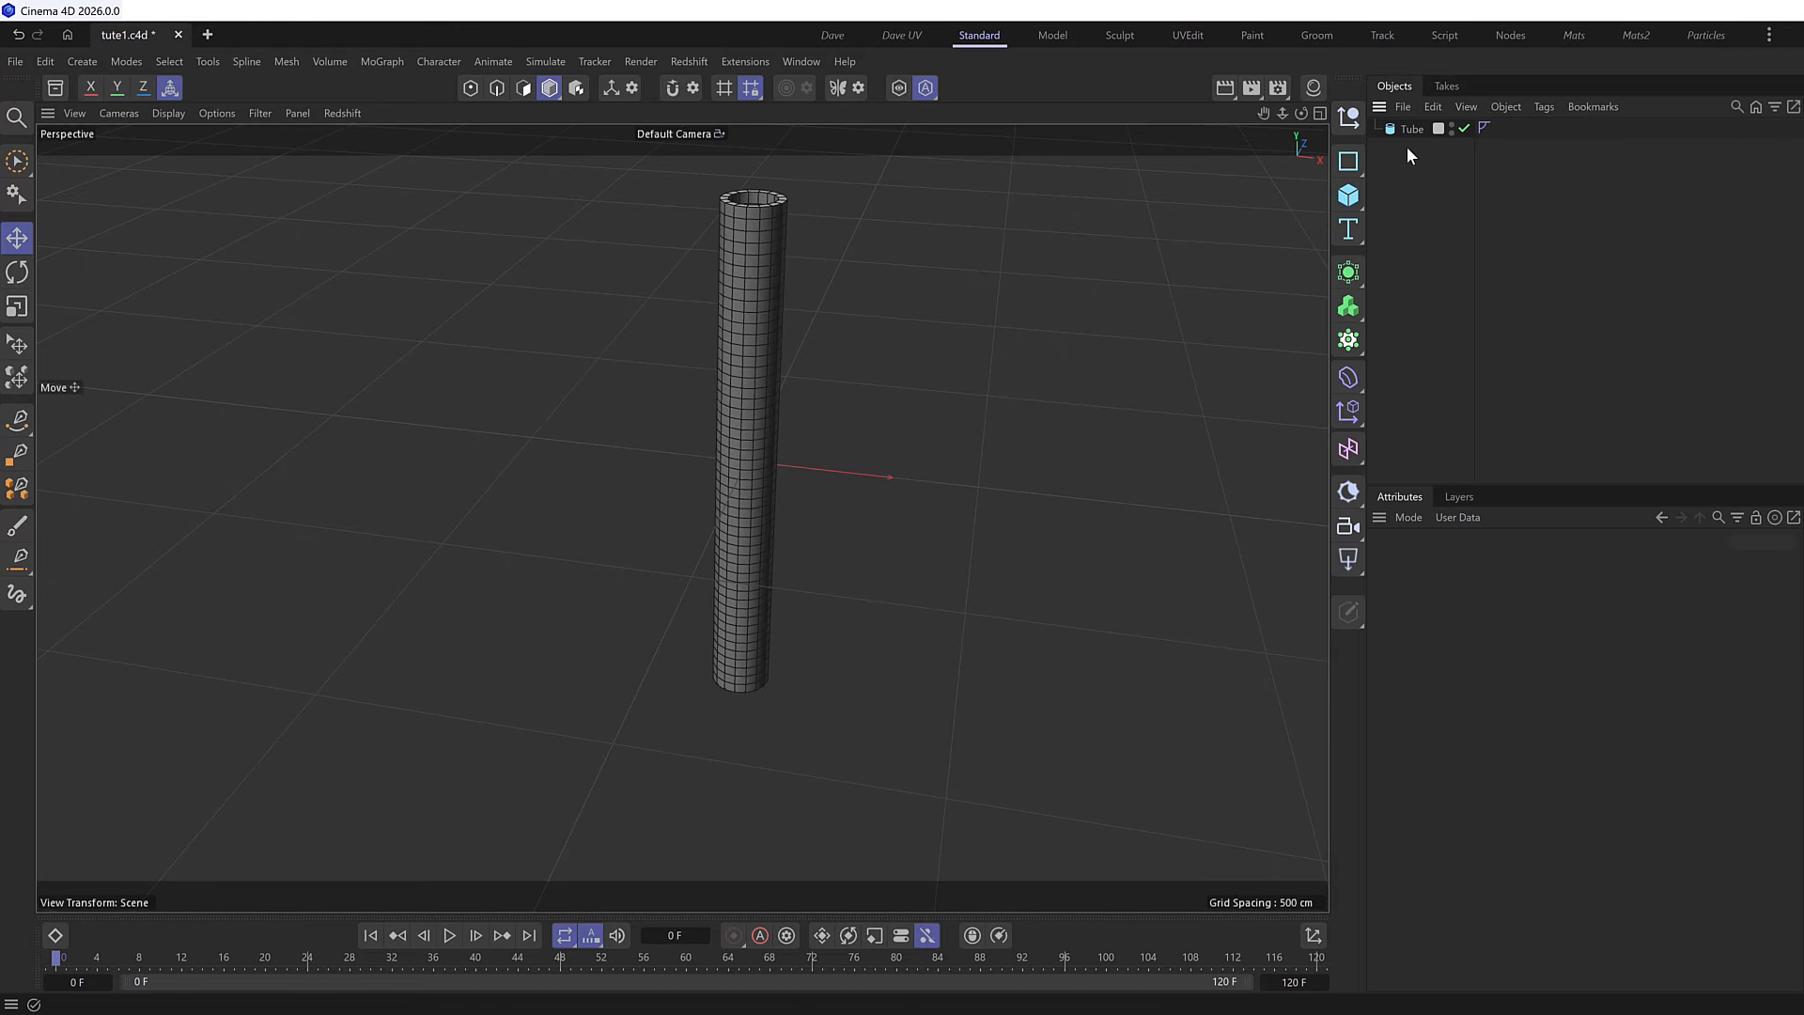
- Add a Taper deformer as a child fitted to the tube and set its strength to -701 %
left_click(1410, 131)
left_click(1353, 380)
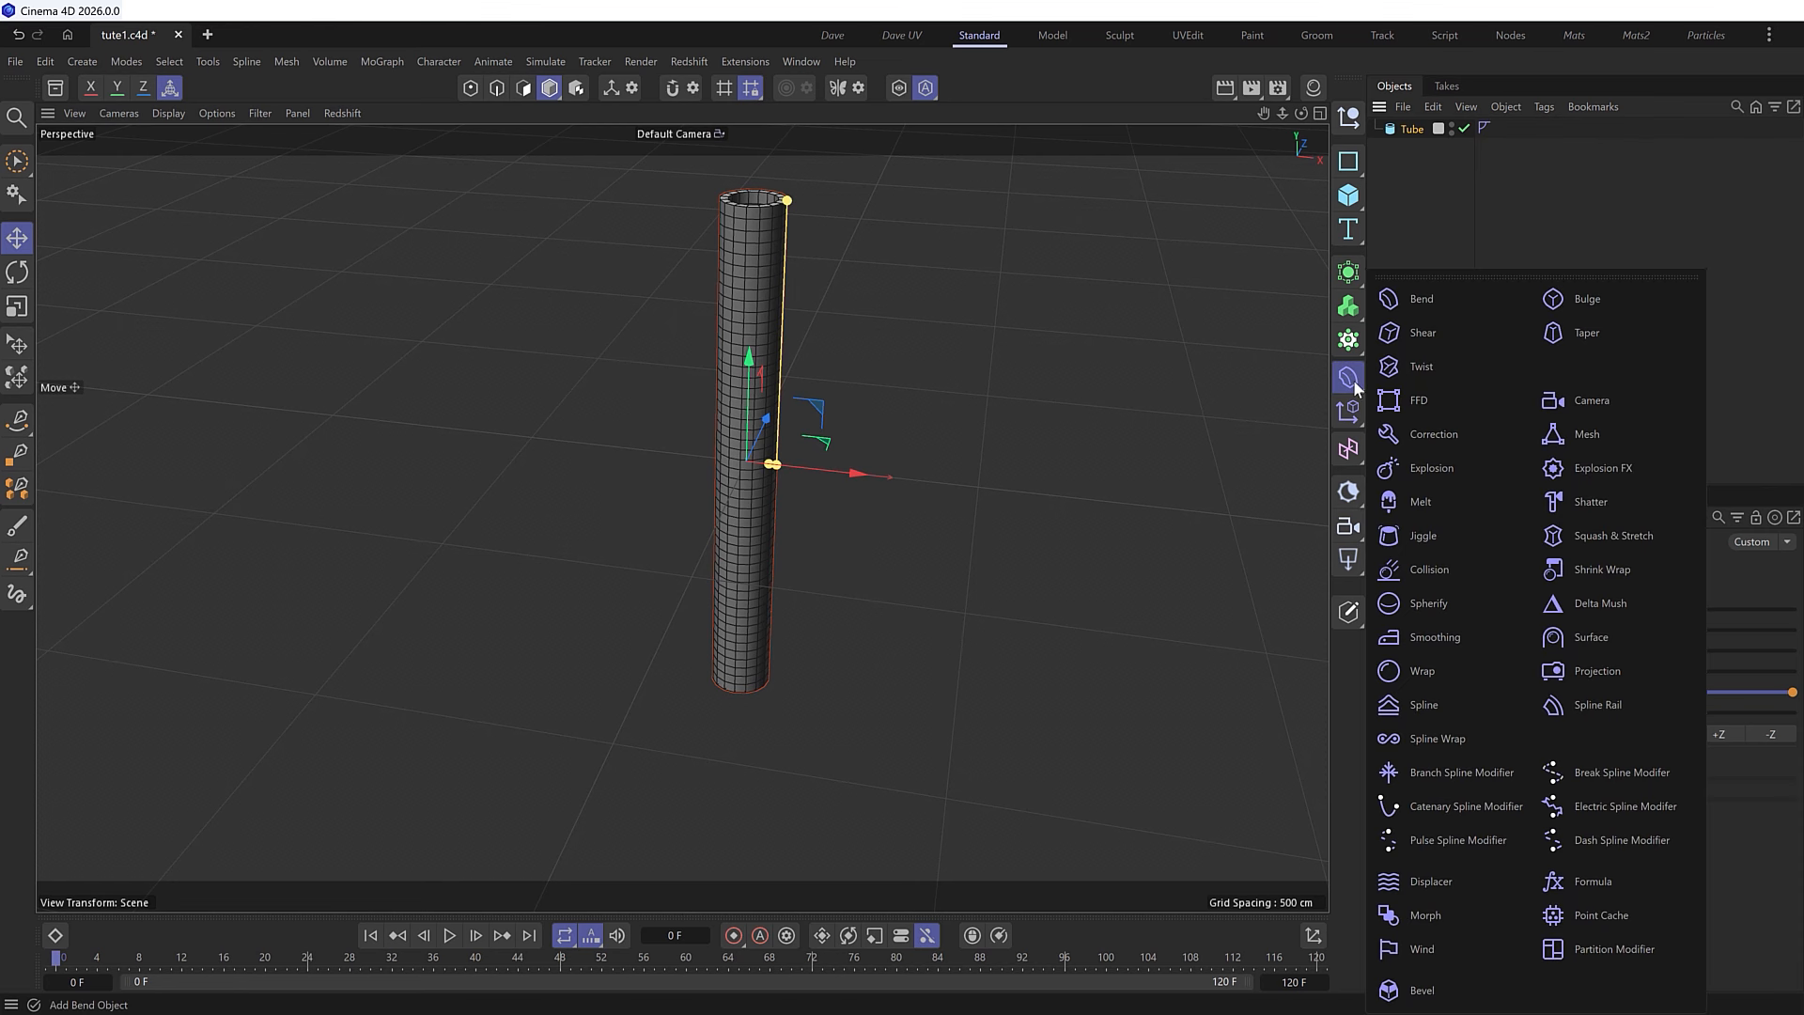
left_click(1621, 339)
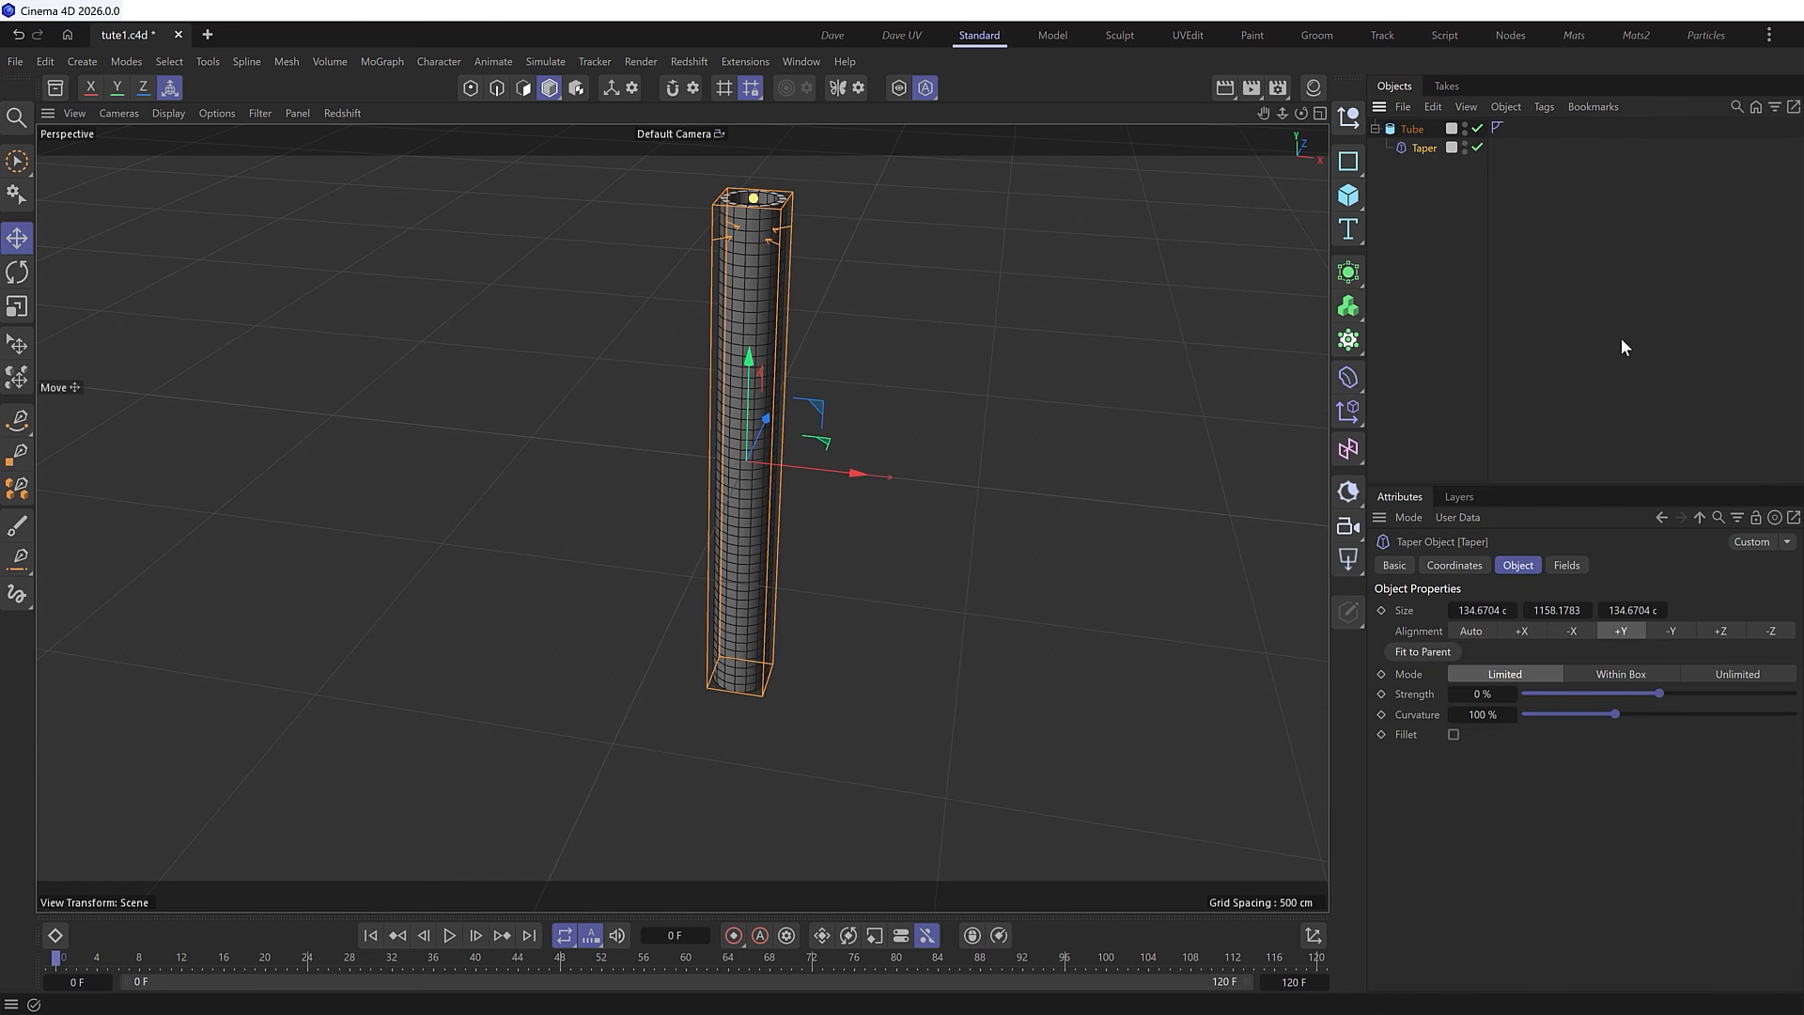
middle_click_drag(1273, 367, 803, 468, "alt")
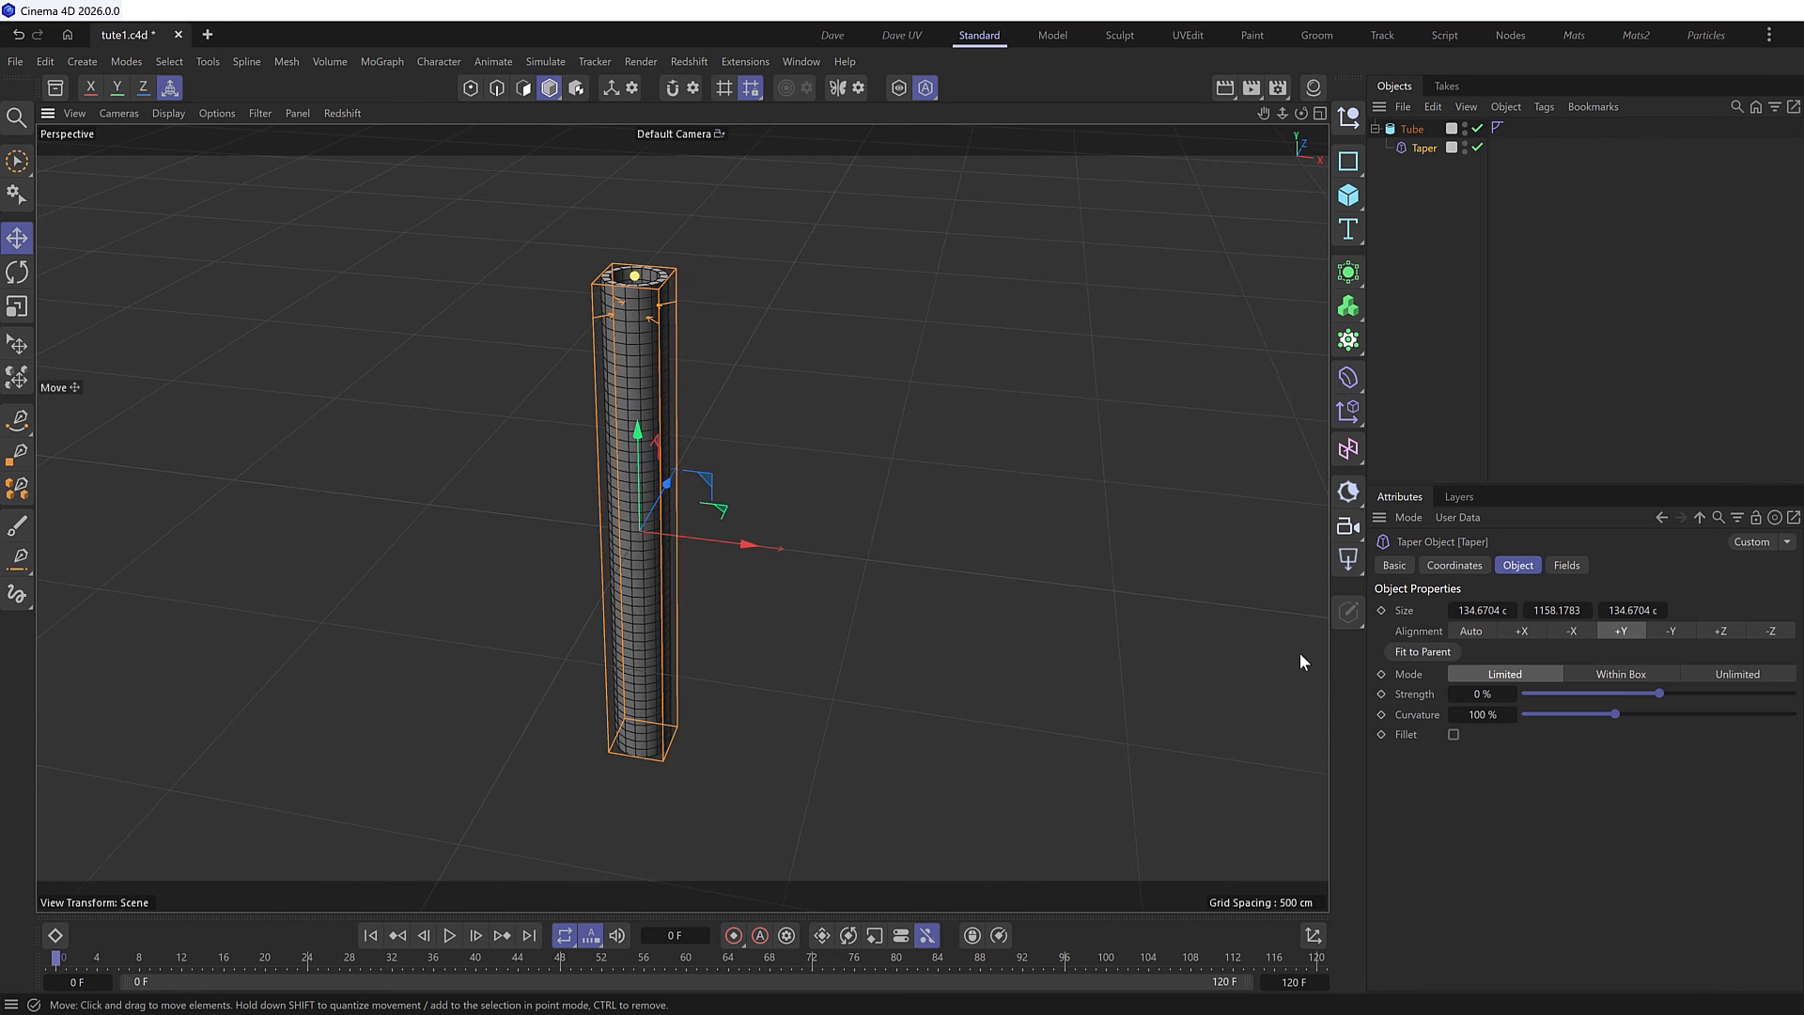
left_click_drag(1658, 693, 977, 567)
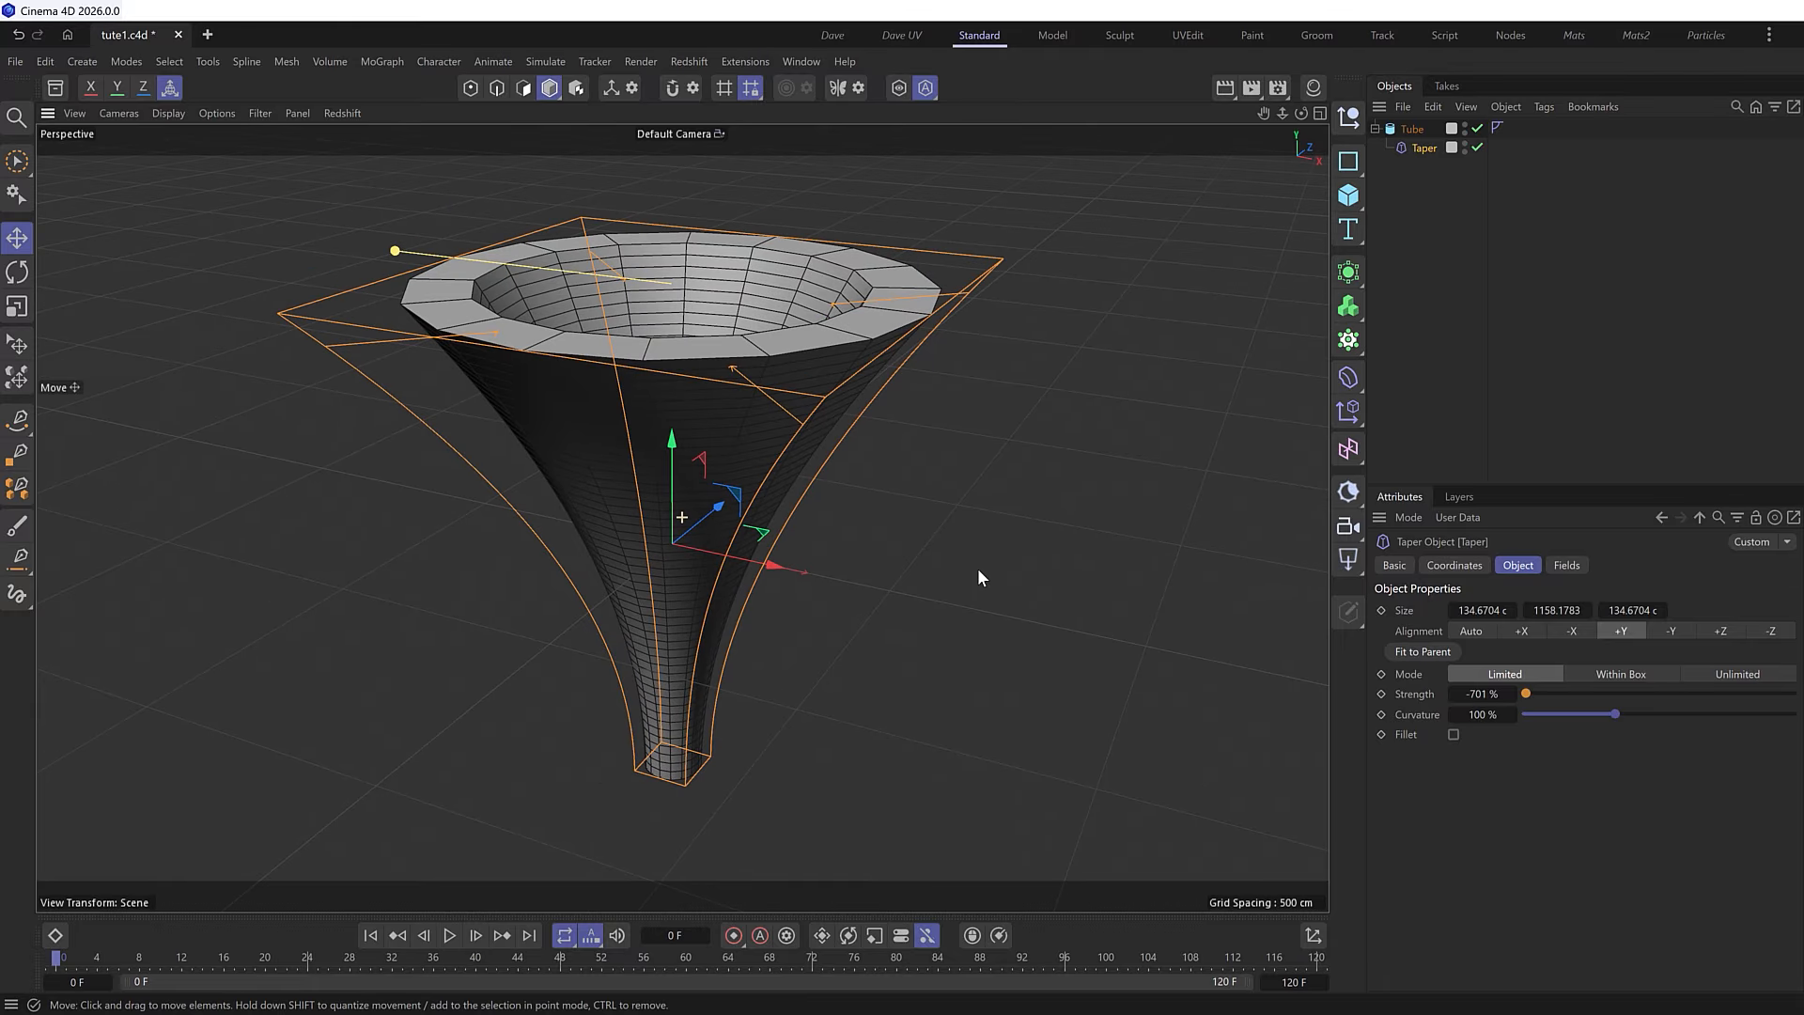
- Try a Taper curvature of 240 %, set it to 67 %, and enable Fillet
left_click_drag(1626, 714, 1737, 714)
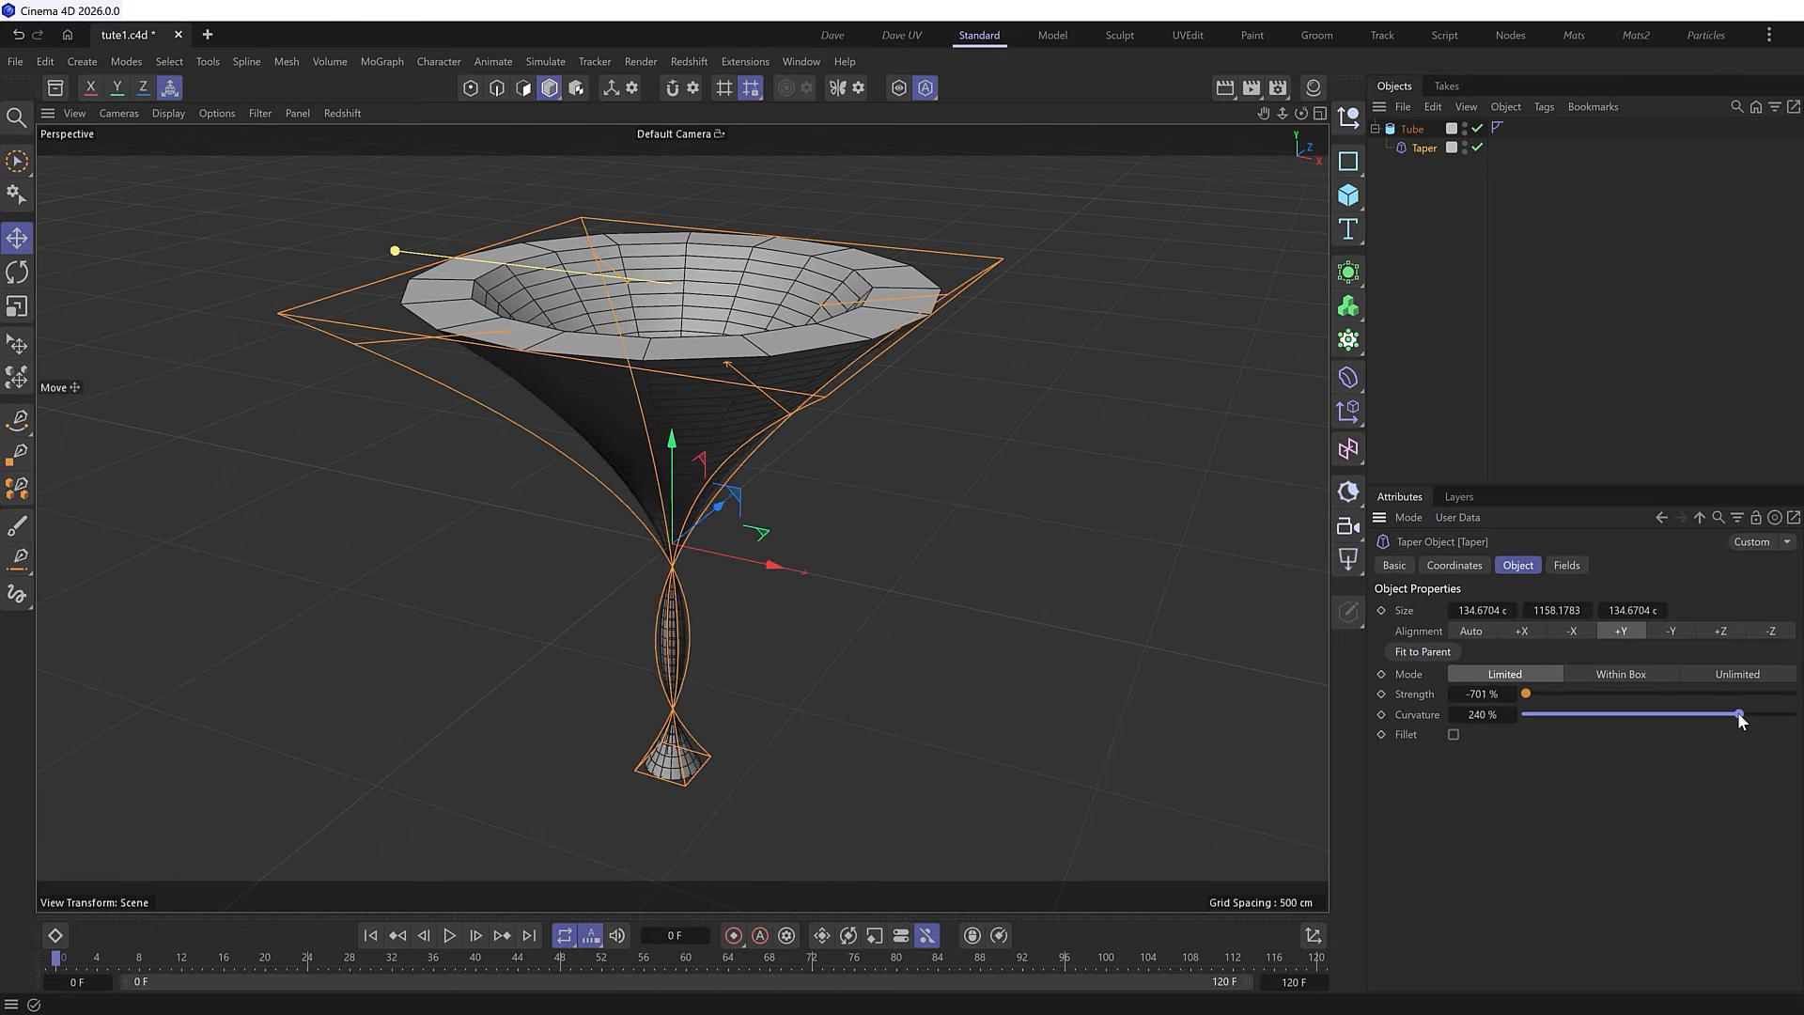
left_click_drag(1496, 715, 1333, 715)
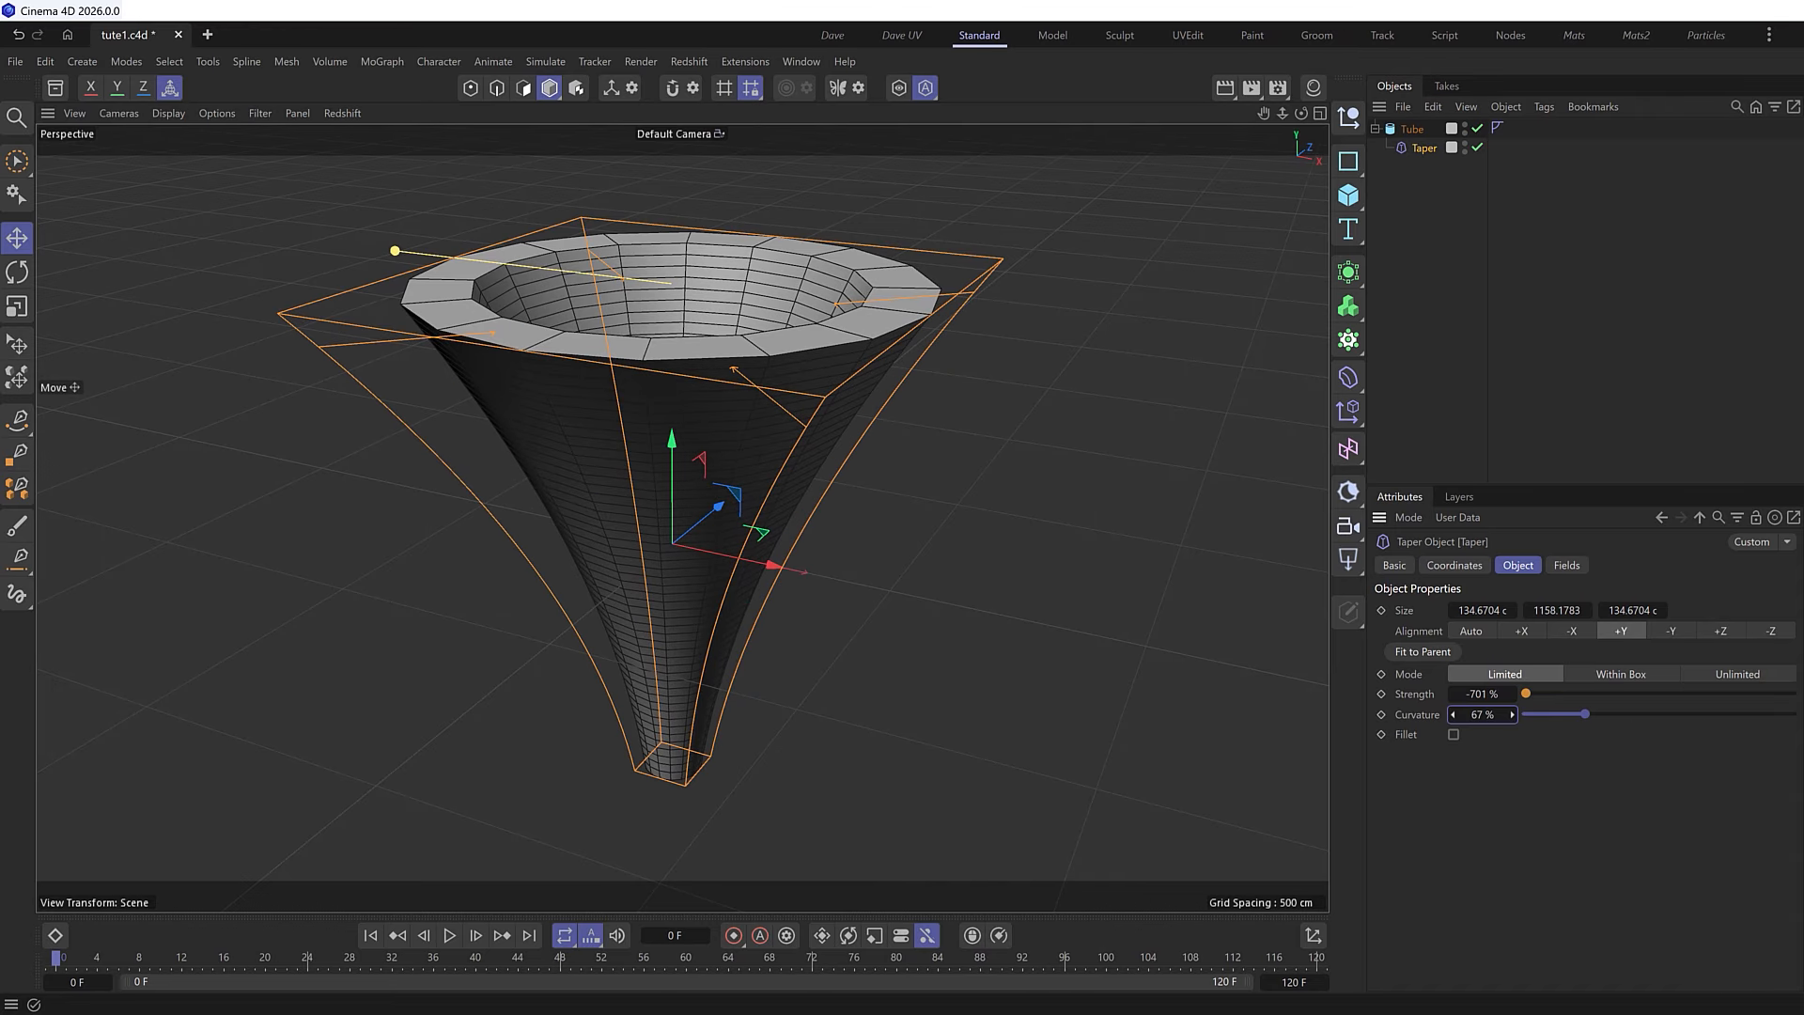
left_click(1453, 735)
left_click_drag(1119, 708, 902, 648, "alt")
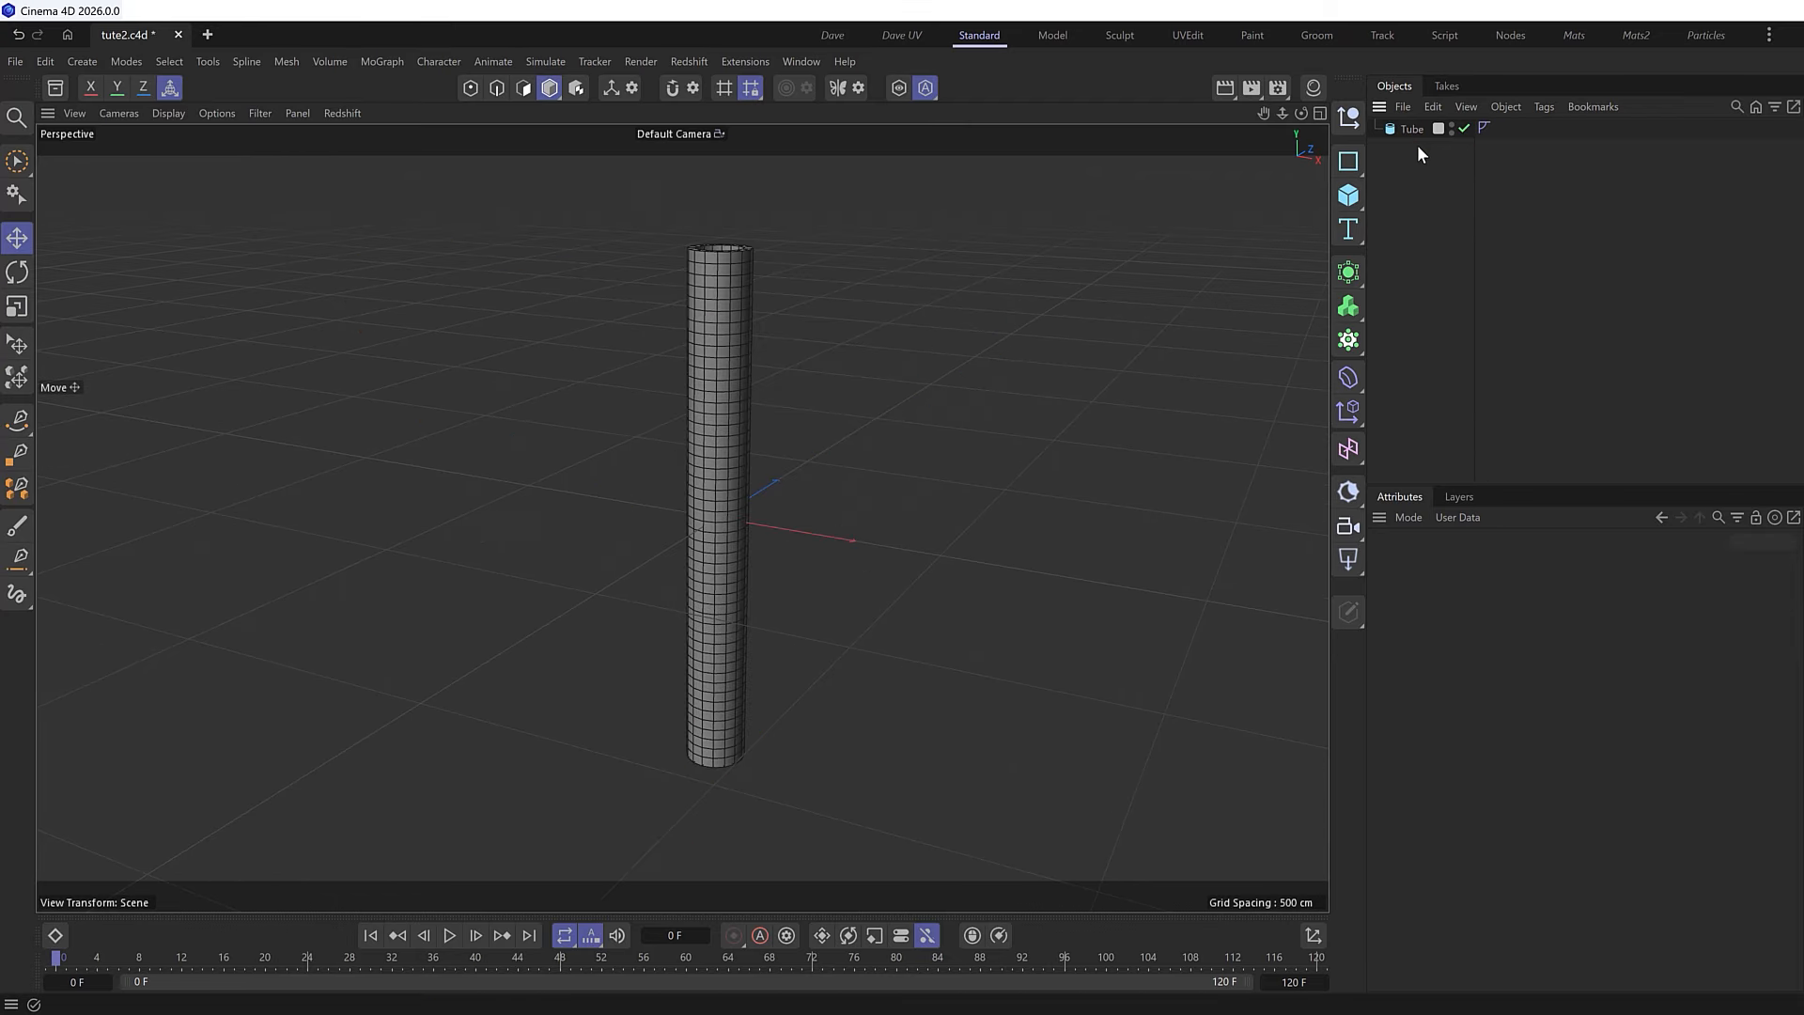
- Add a Bevel deformer as a child of the tube and set its Subdivision to 3
left_click(1414, 129)
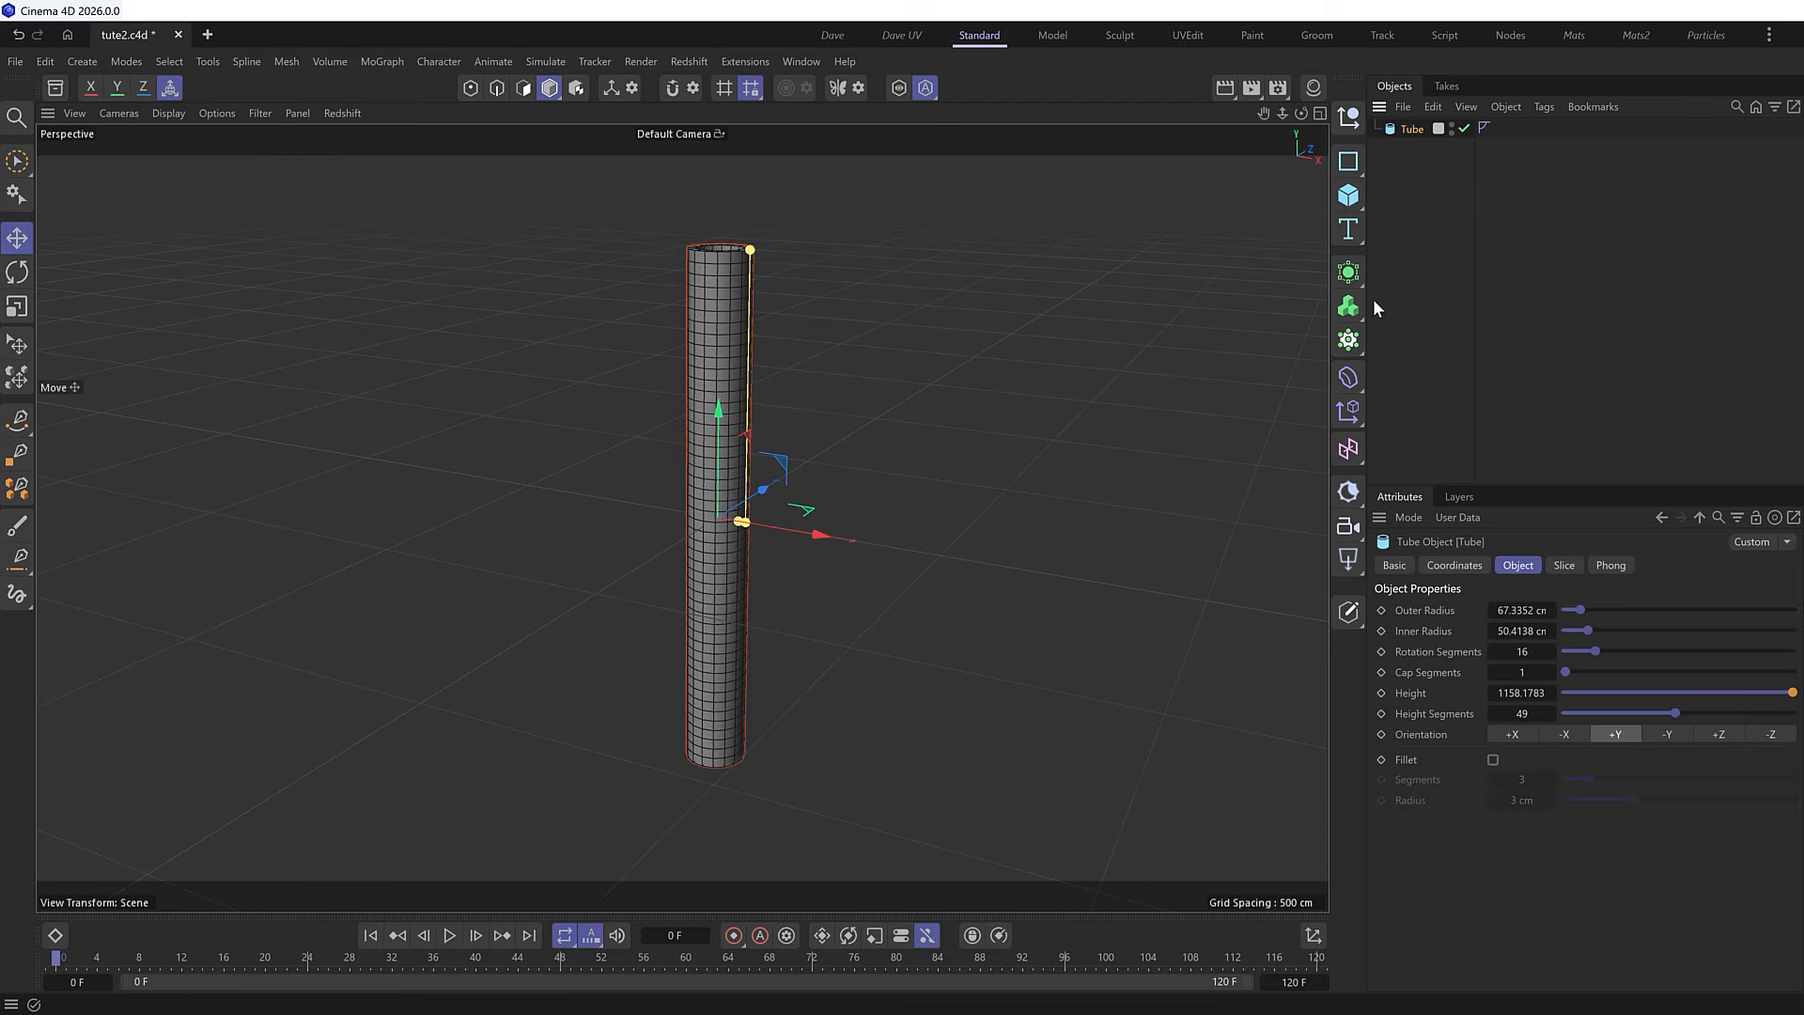
left_click(1348, 378)
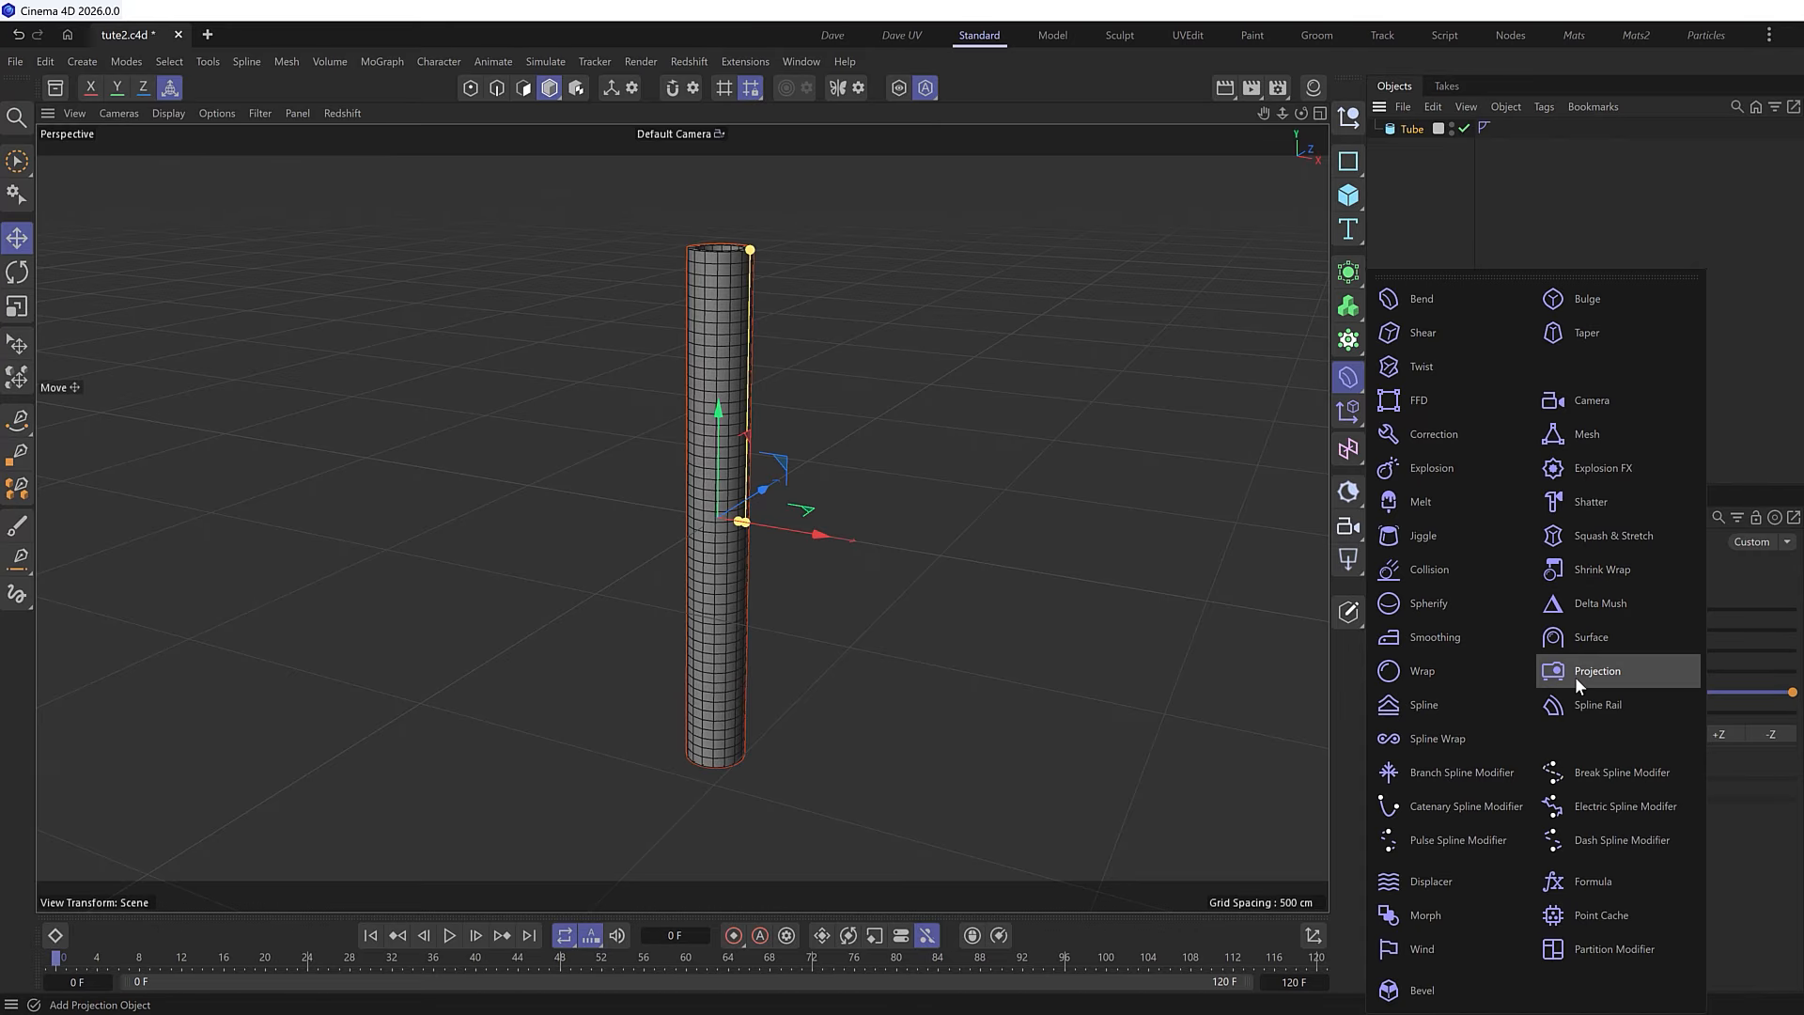
left_click(1440, 990)
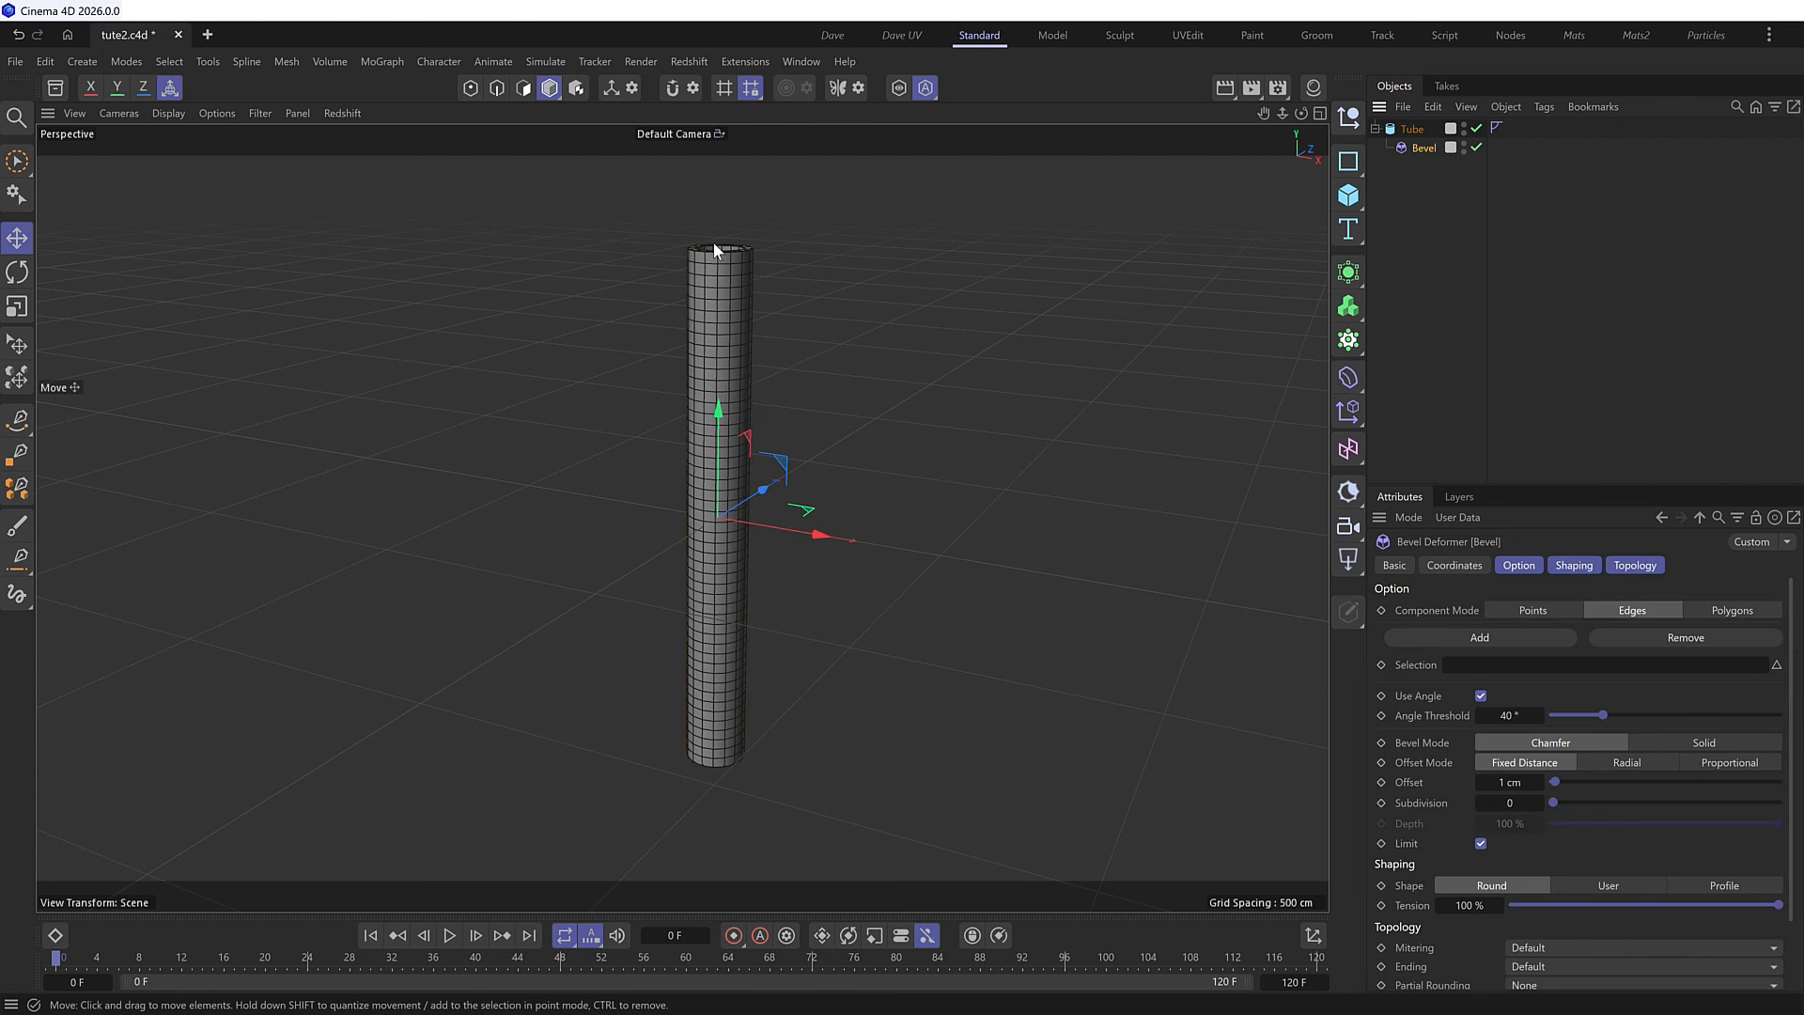
scroll(714, 240, "up", 10)
left_click_drag(741, 260, 729, 415, "alt")
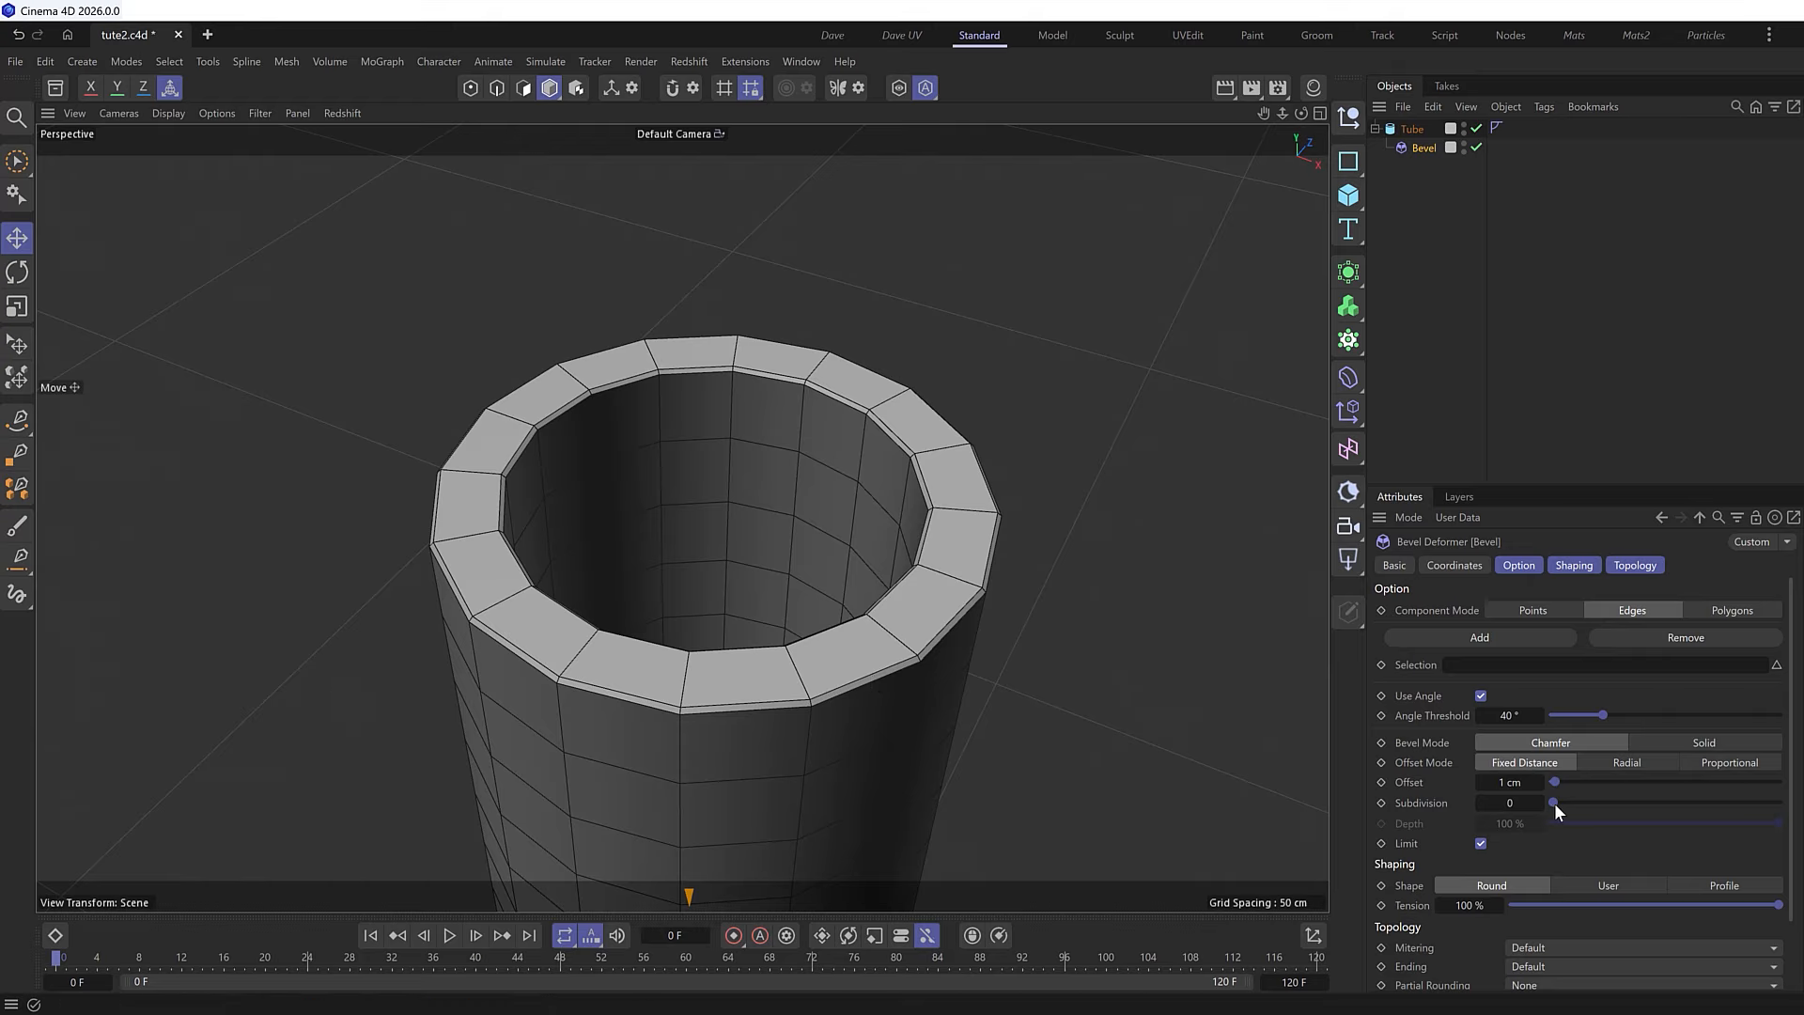
left_click_drag(1554, 804, 1587, 804)
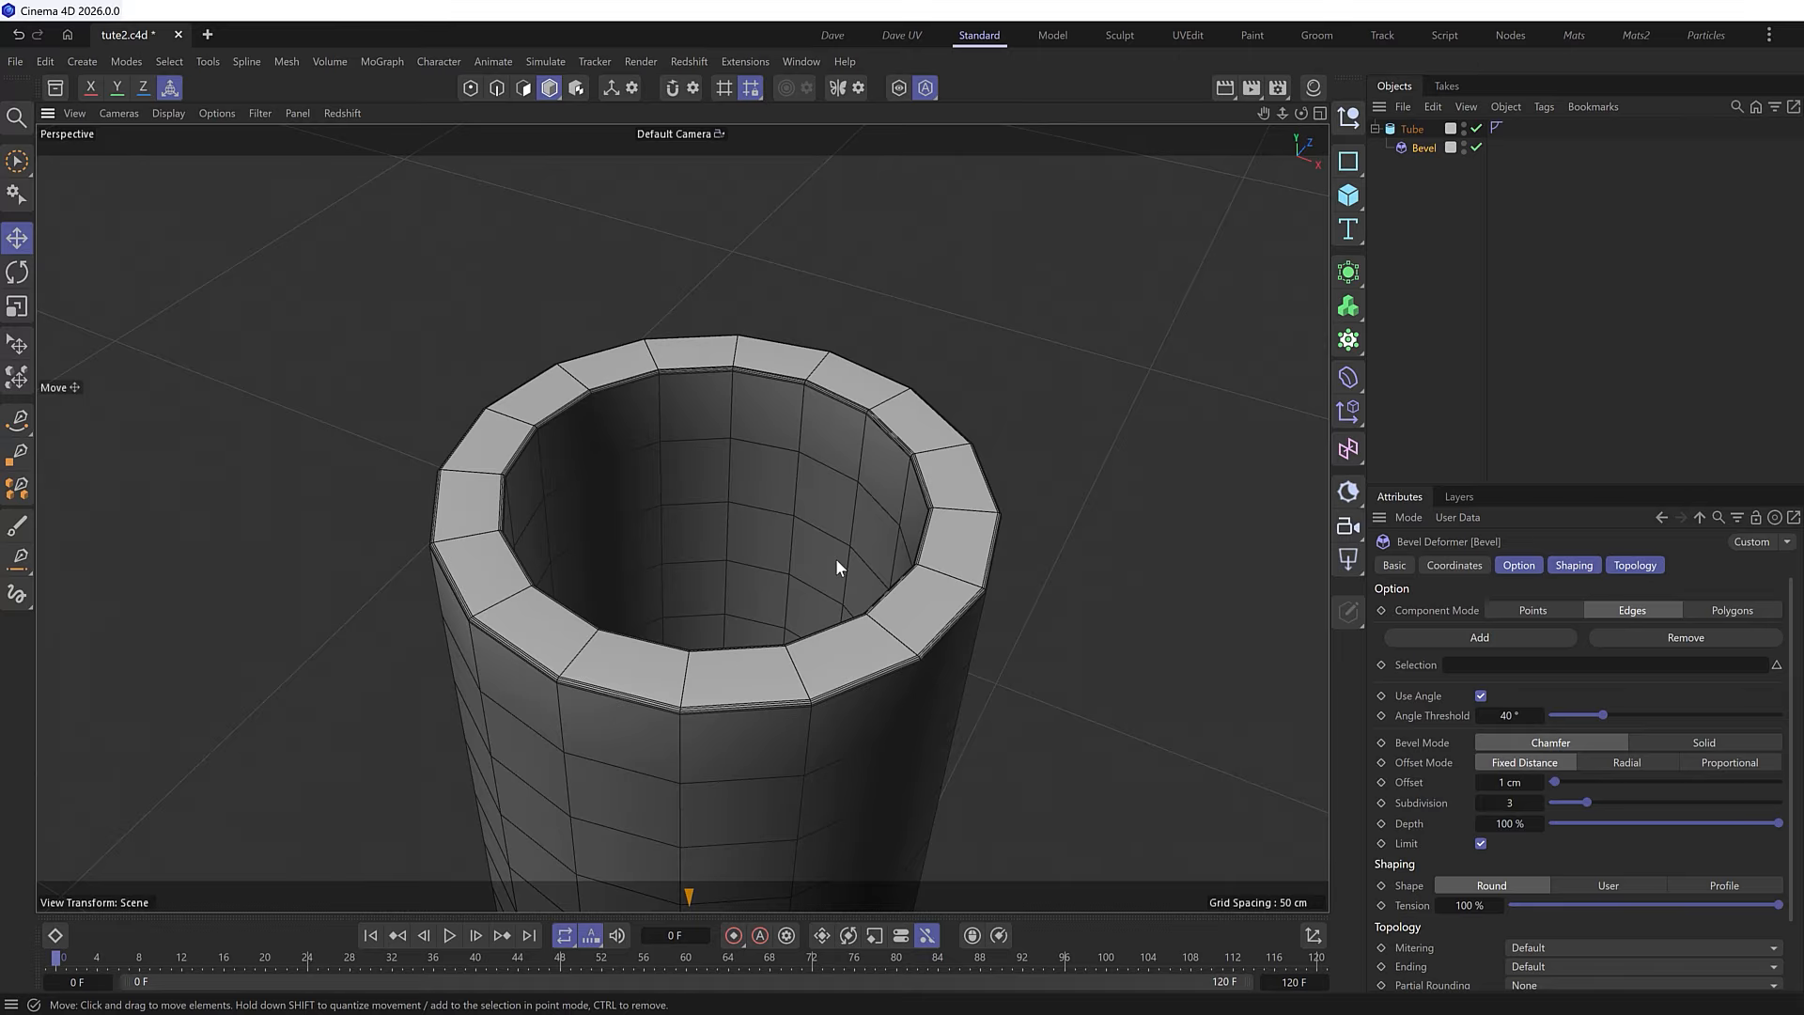
- Shade the viewport without wireframe lines and set the tube's Rotation Segments to 78
key("n")
key("a")
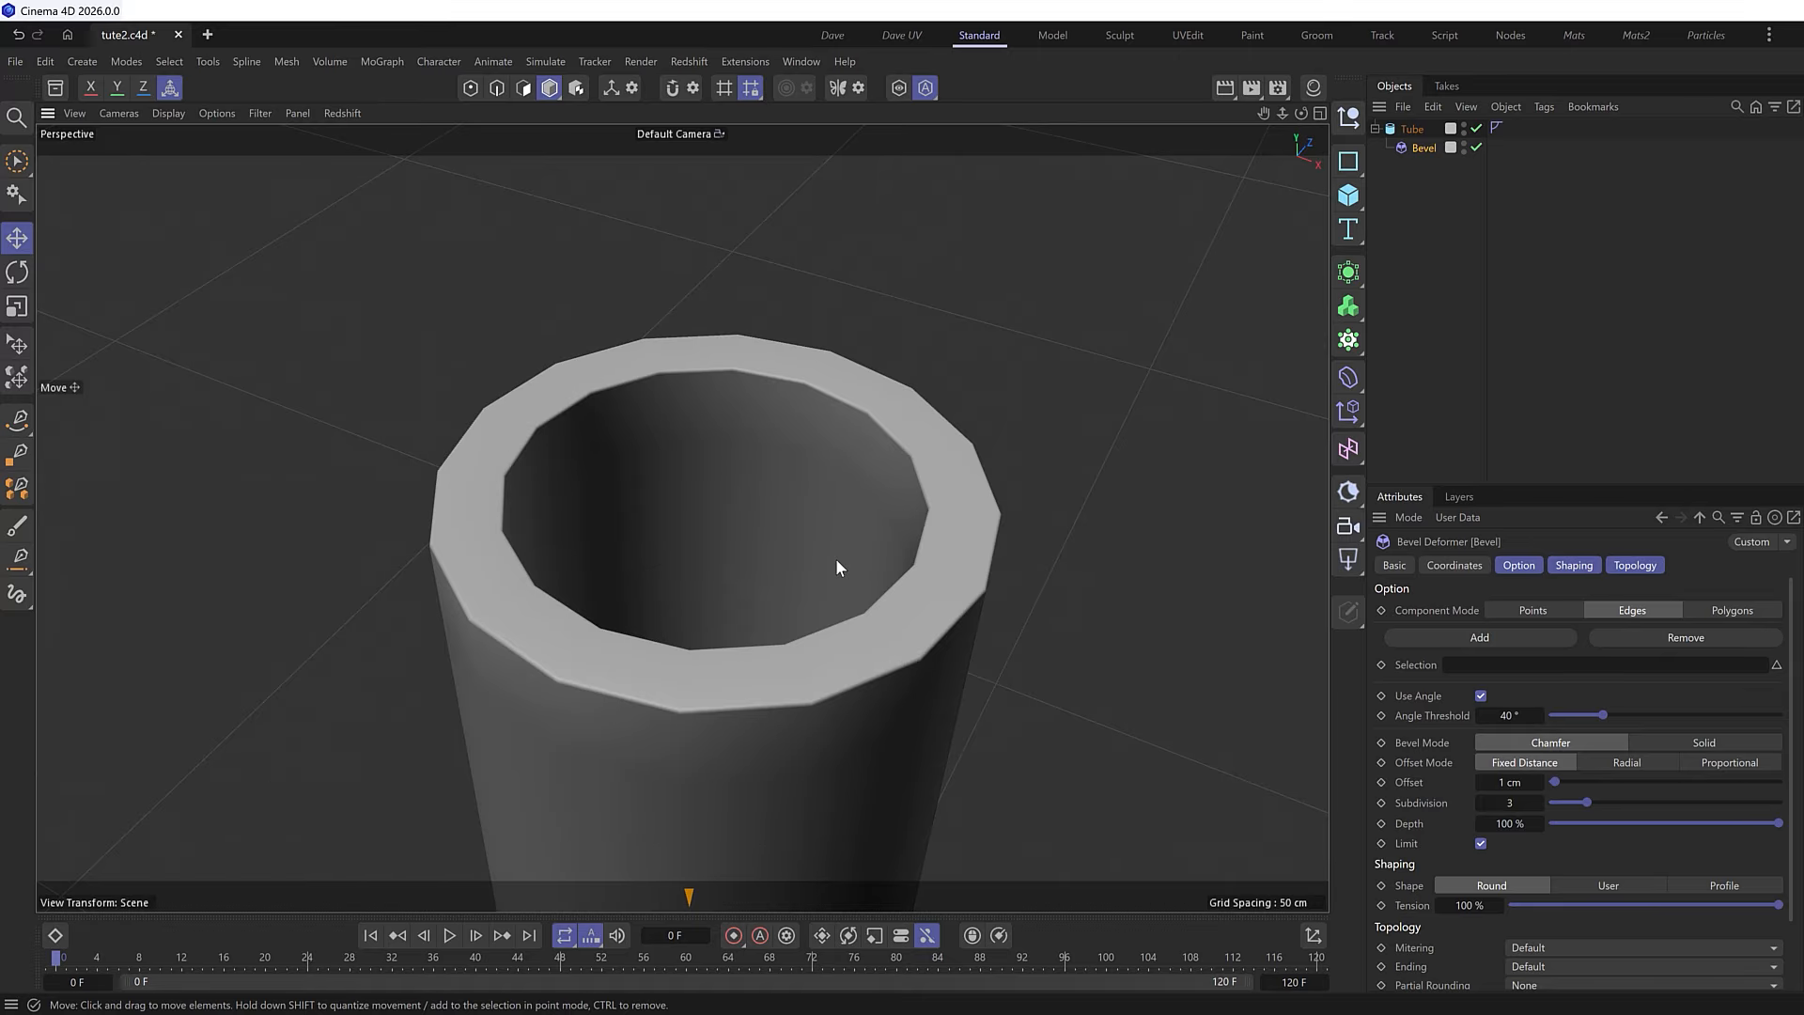
left_click(1410, 130)
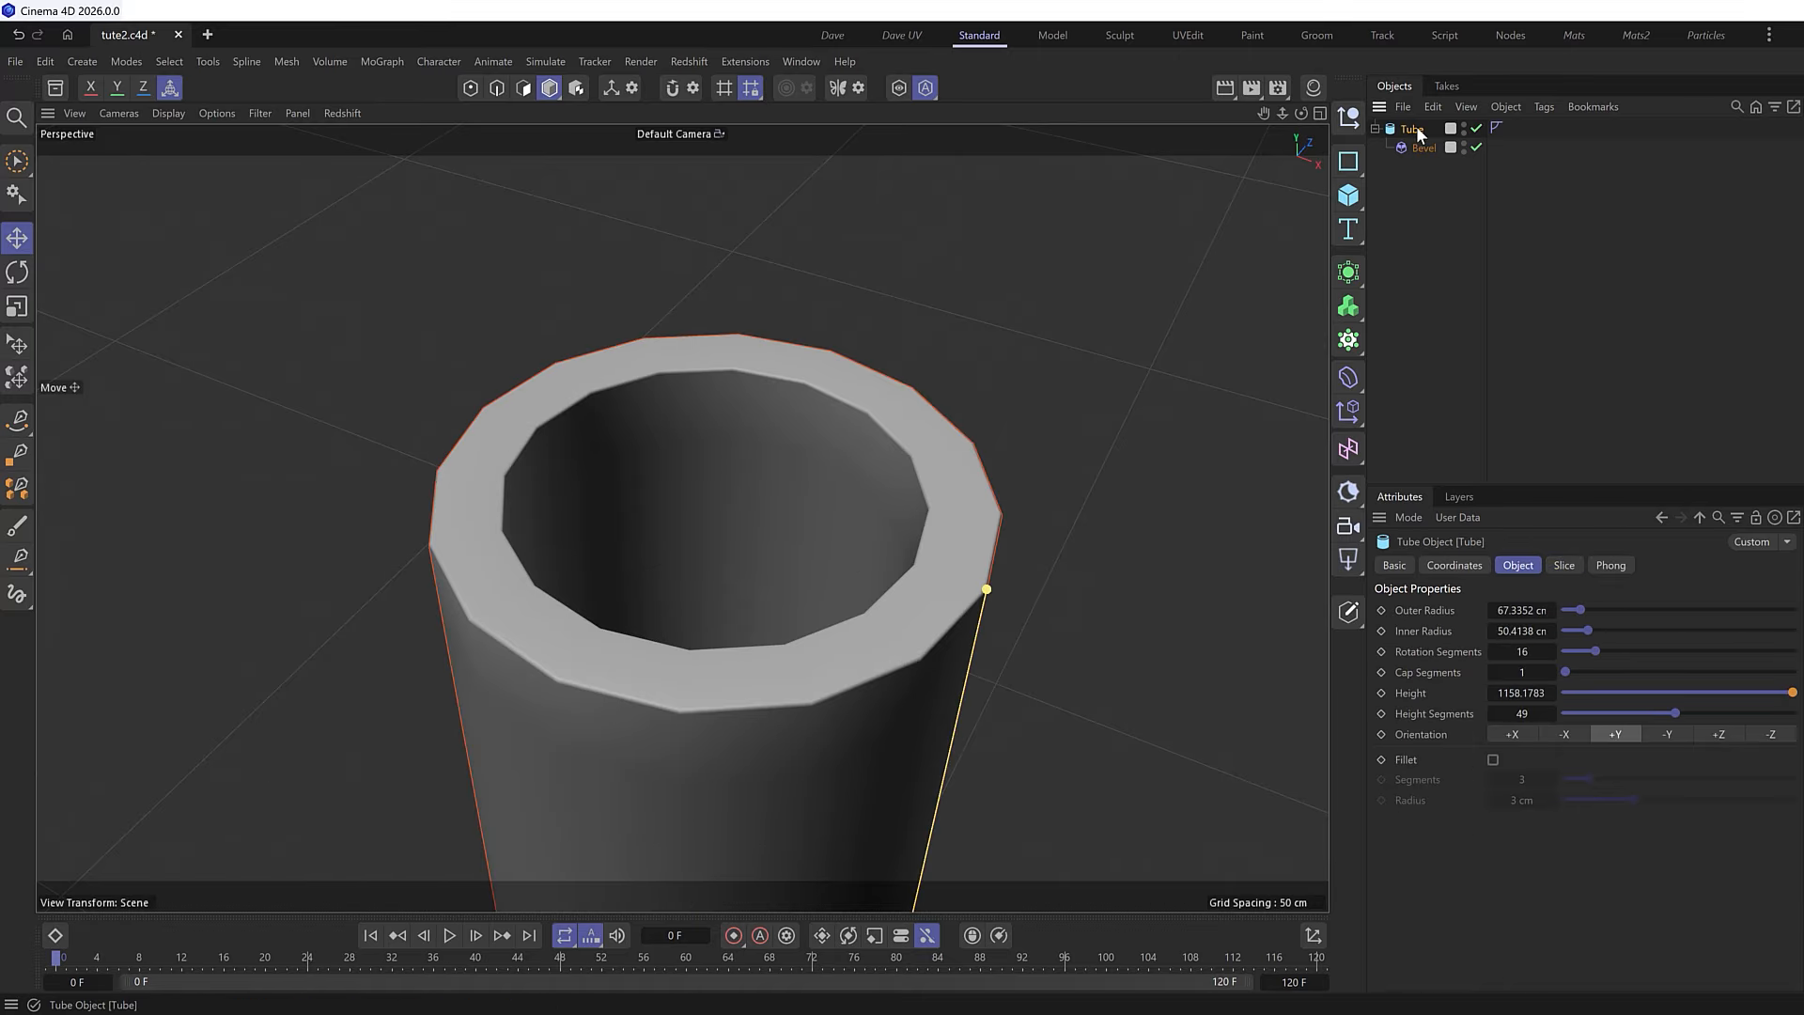
left_click_drag(1605, 651, 1698, 650)
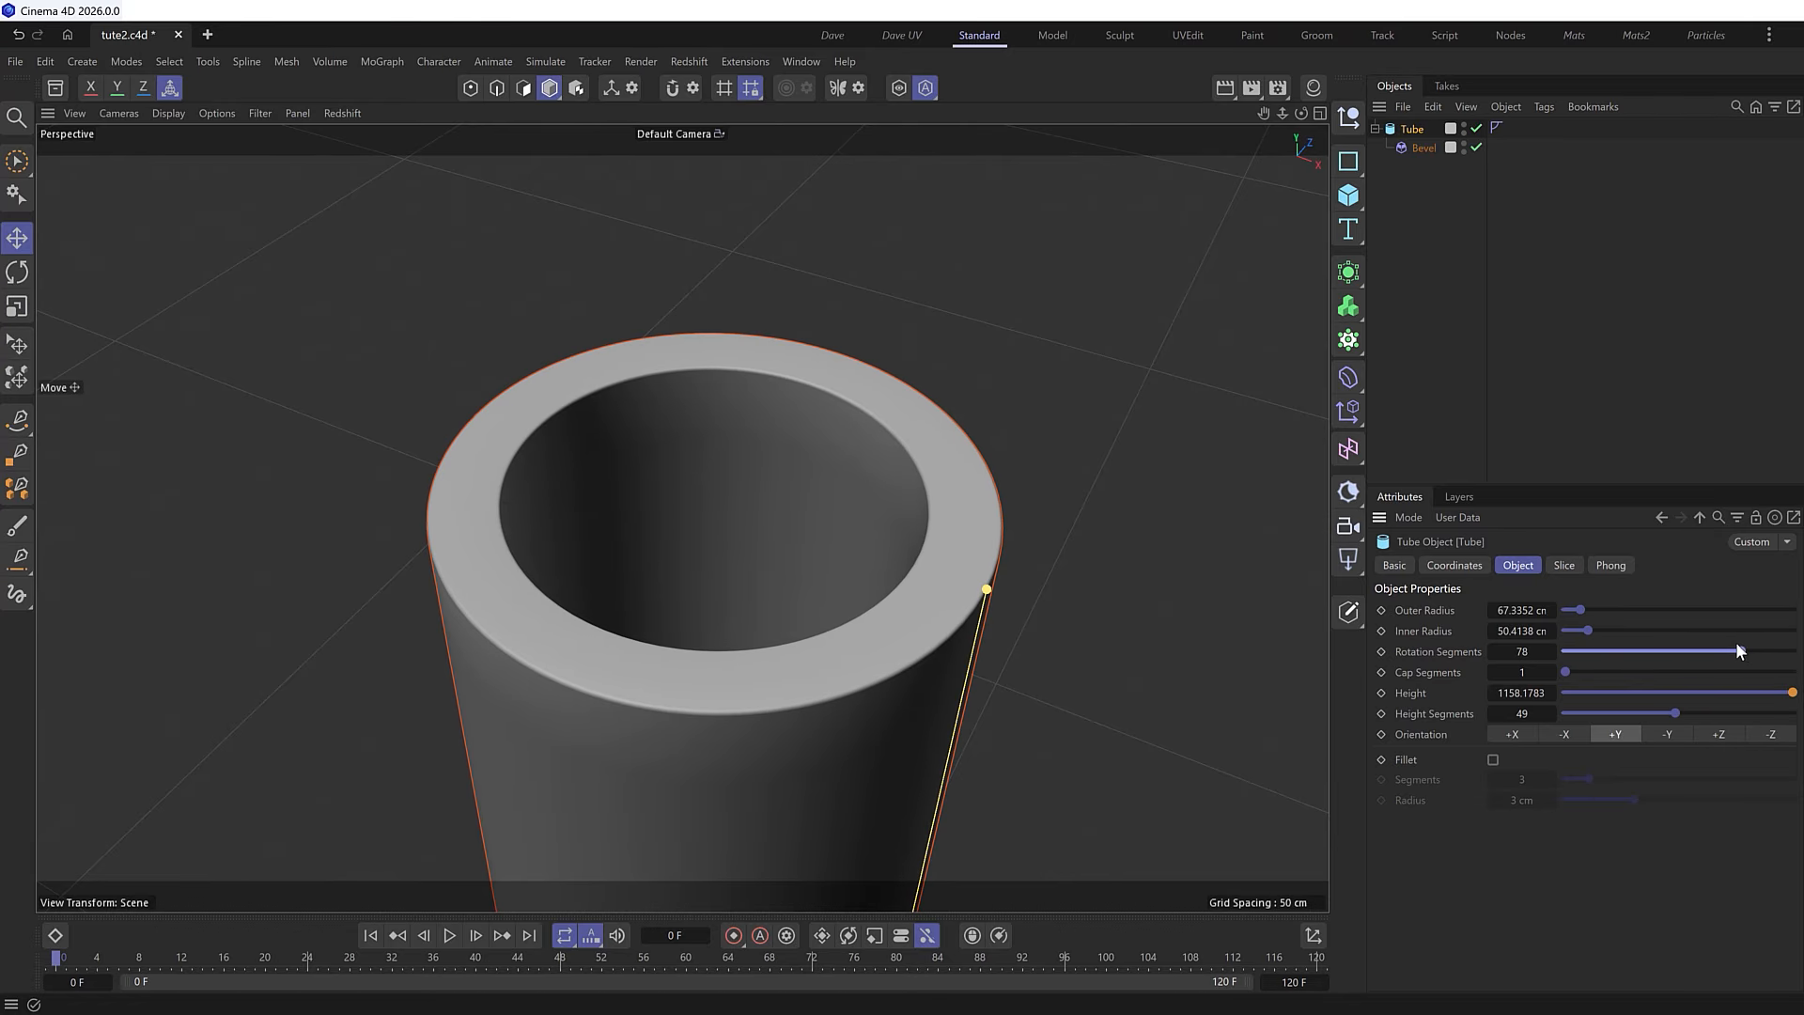
- Set the Bevel deformer's Offset to 2 cm and disable the deformer to compare the tube's edges
left_click(1403, 145)
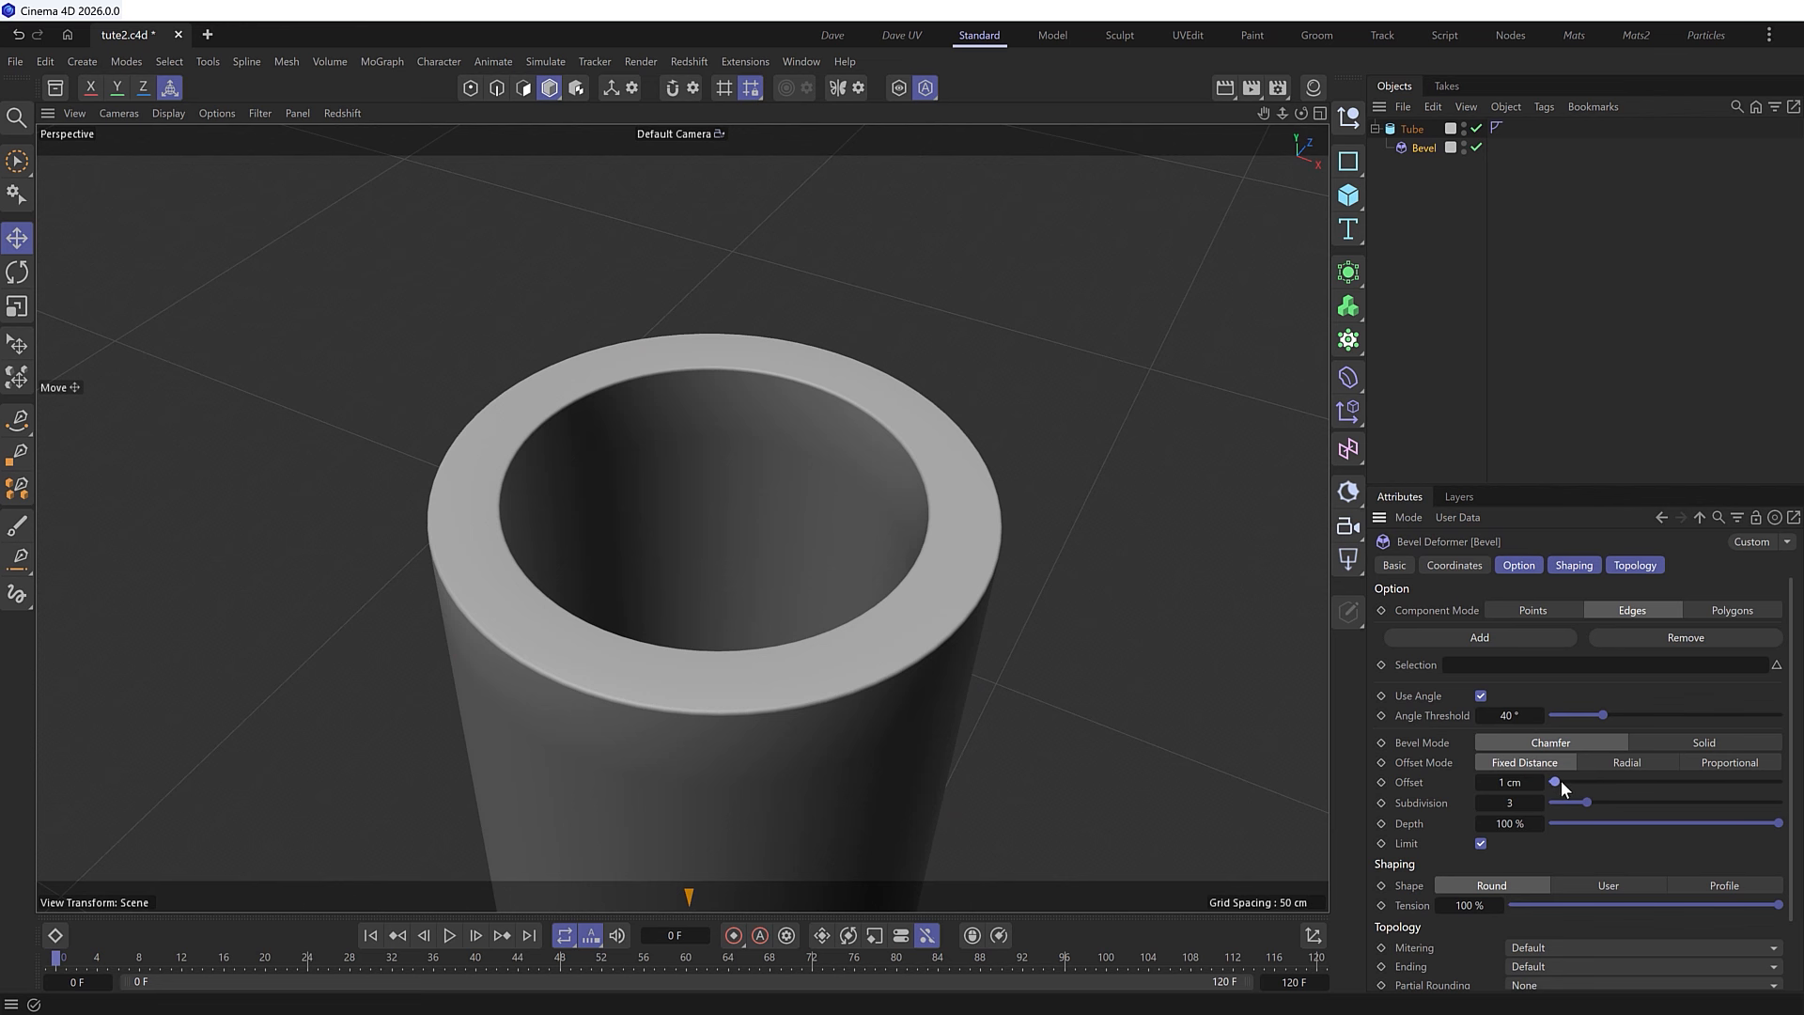
left_click_drag(1560, 780, 1562, 782)
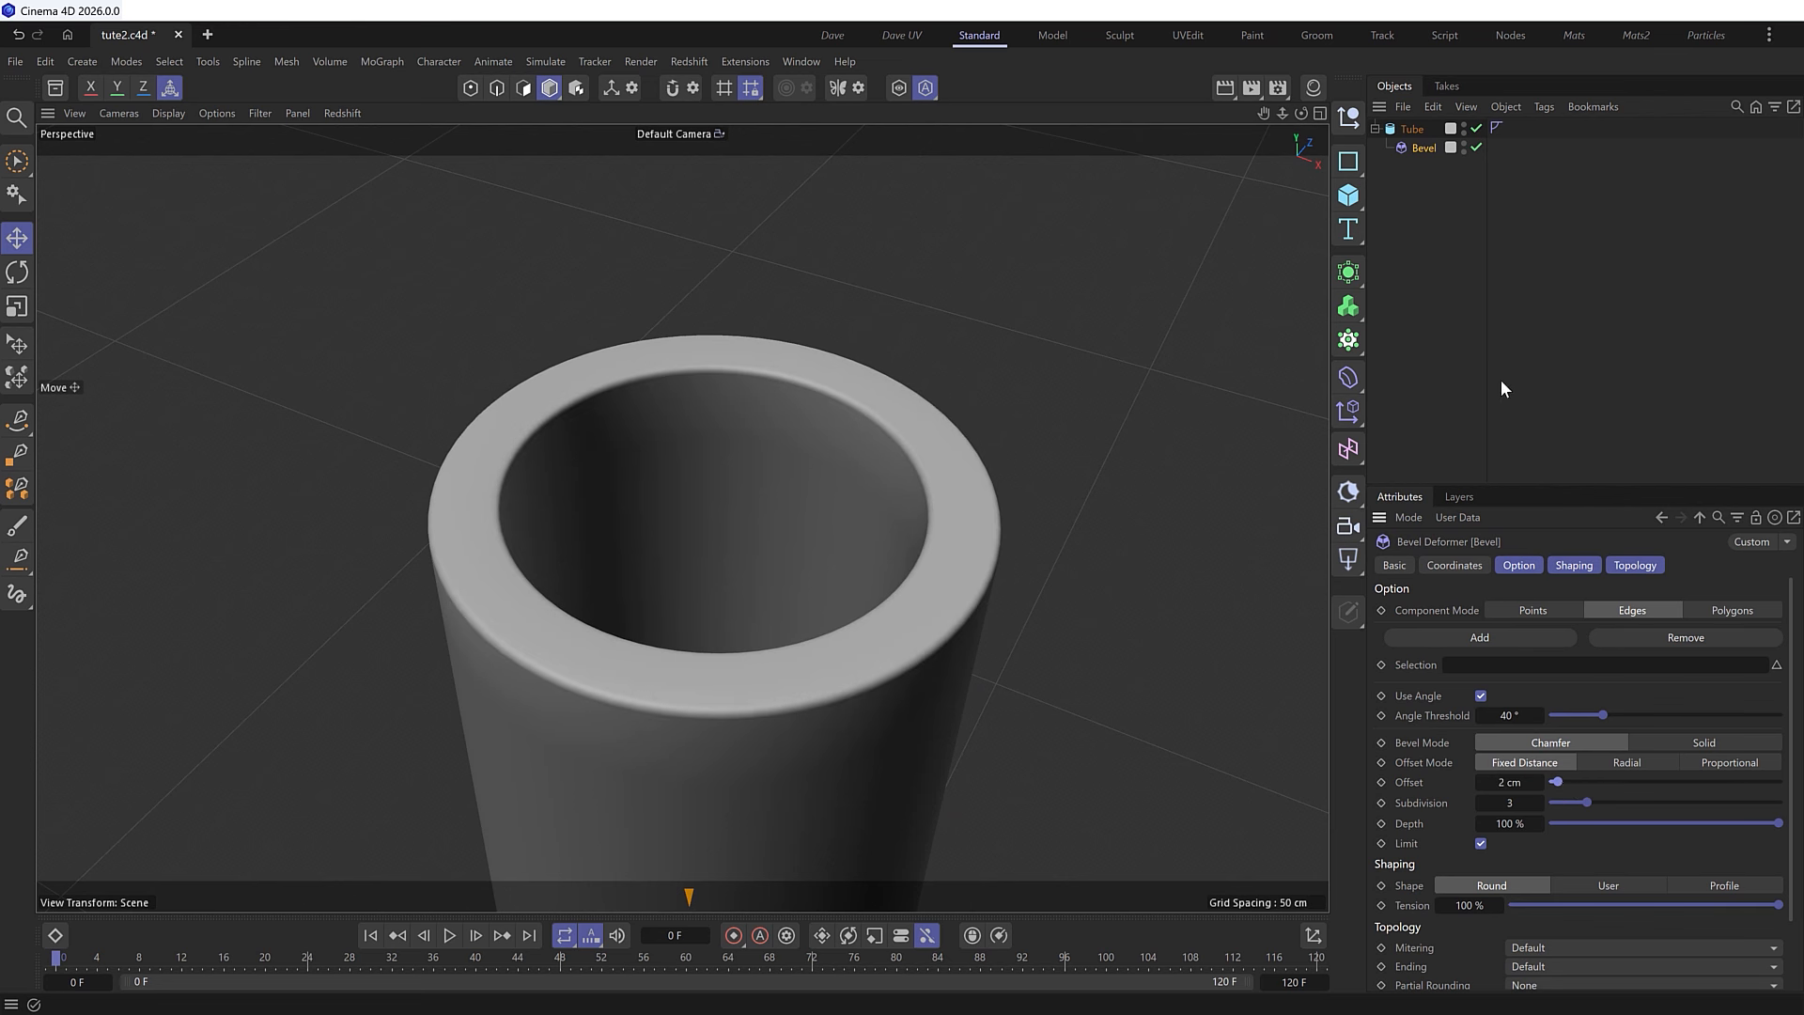
left_click(1475, 147)
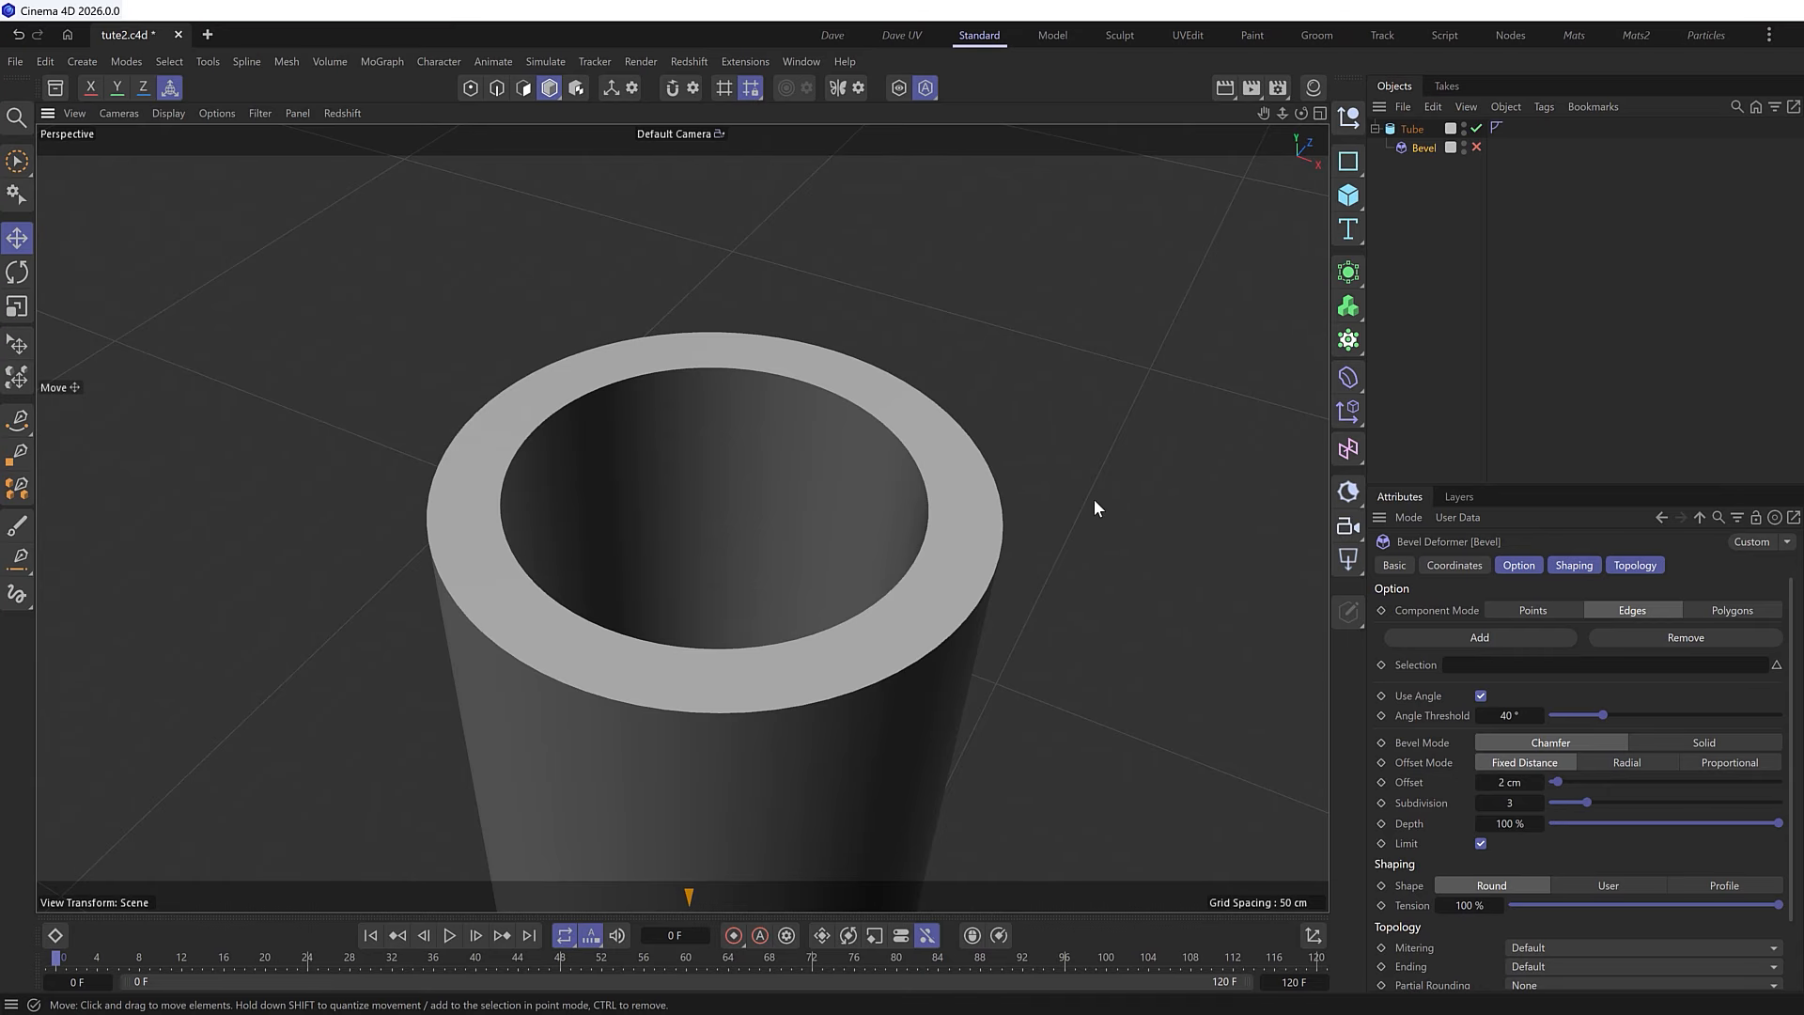
- Show the wireframe lines again and re-enable the Bevel deformer with an Offset of 1 cm
key("n")
key("b")
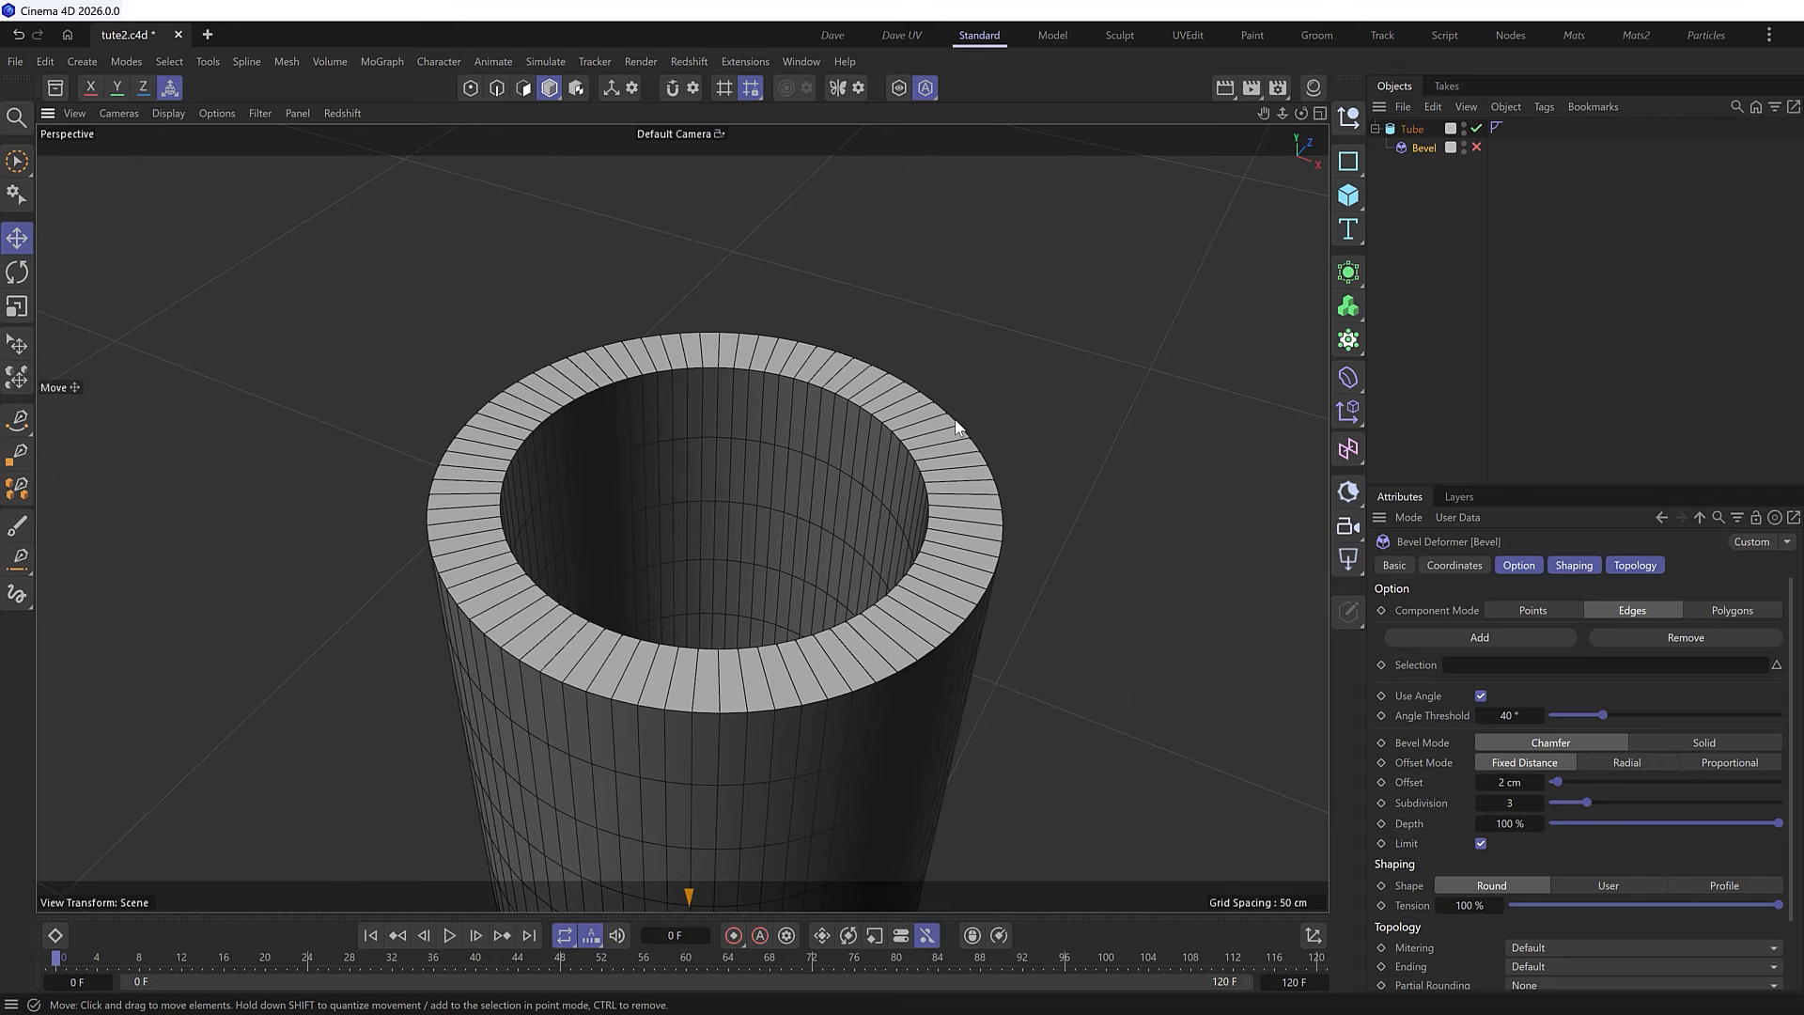
left_click(1475, 146)
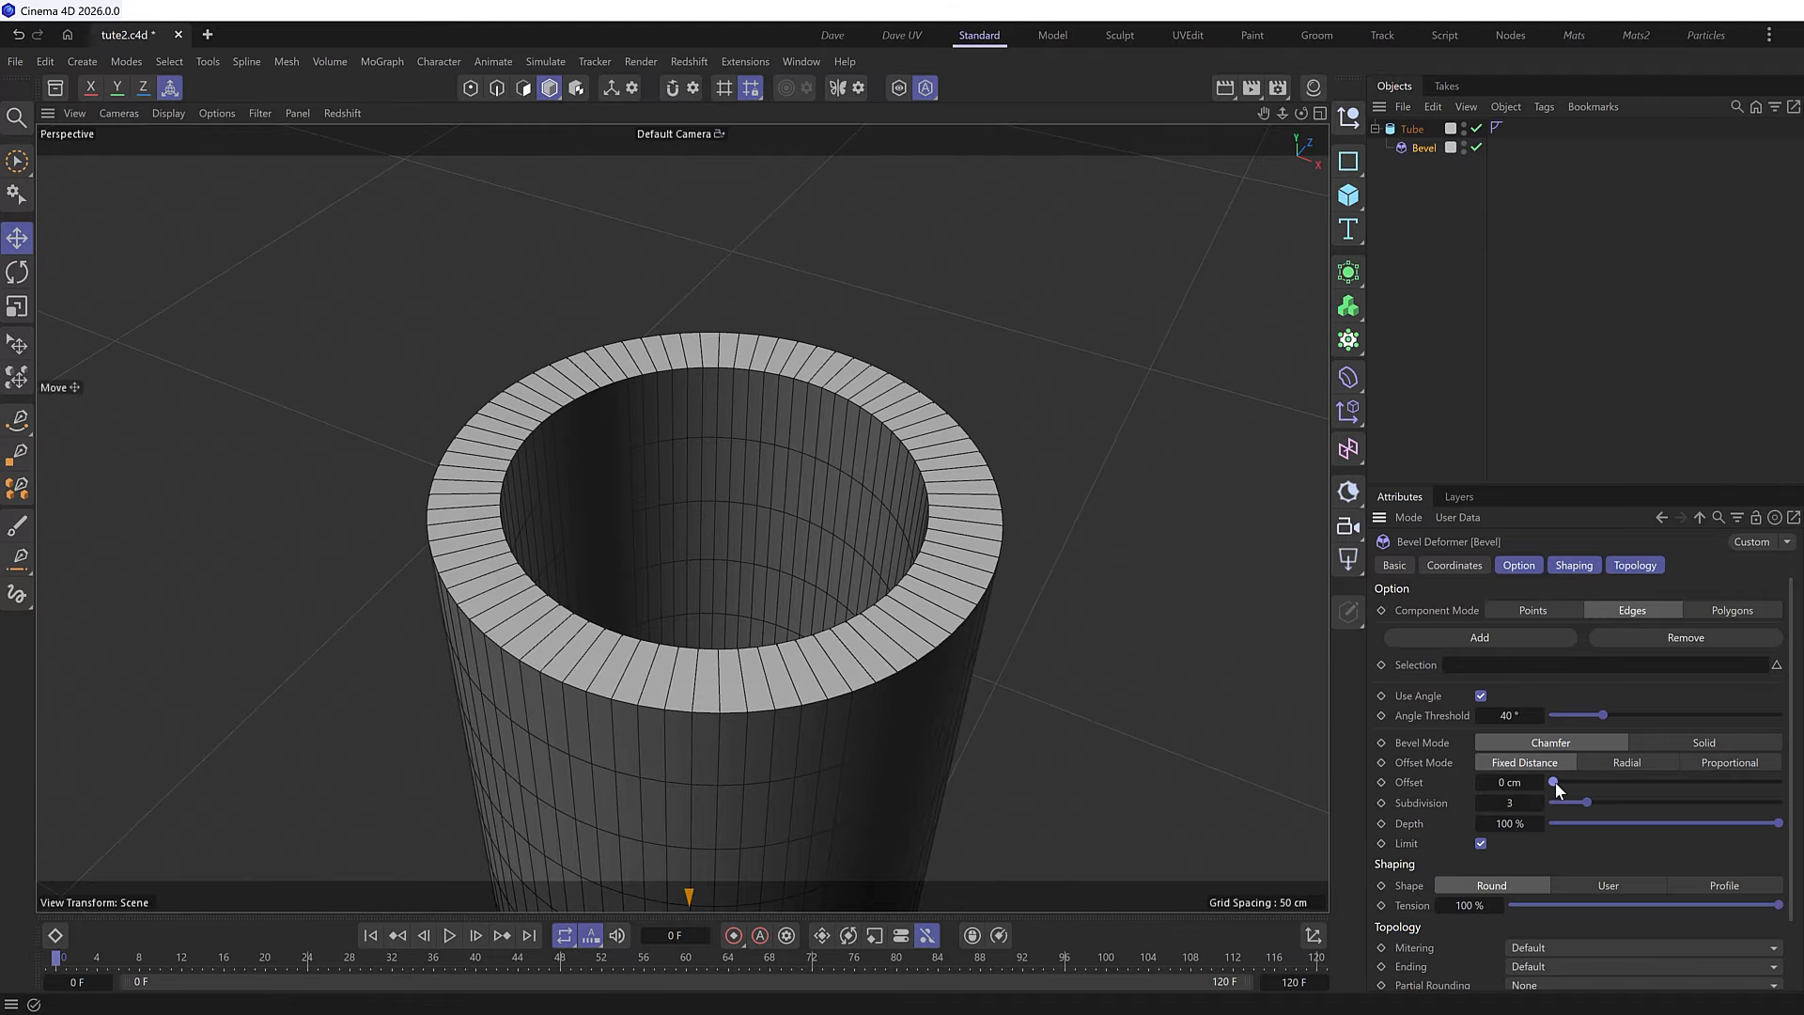
mouse_move(1555, 781)
left_mouse_down()
mouse_move(1580, 782)
mouse_move(1552, 782)
left_mouse_up()
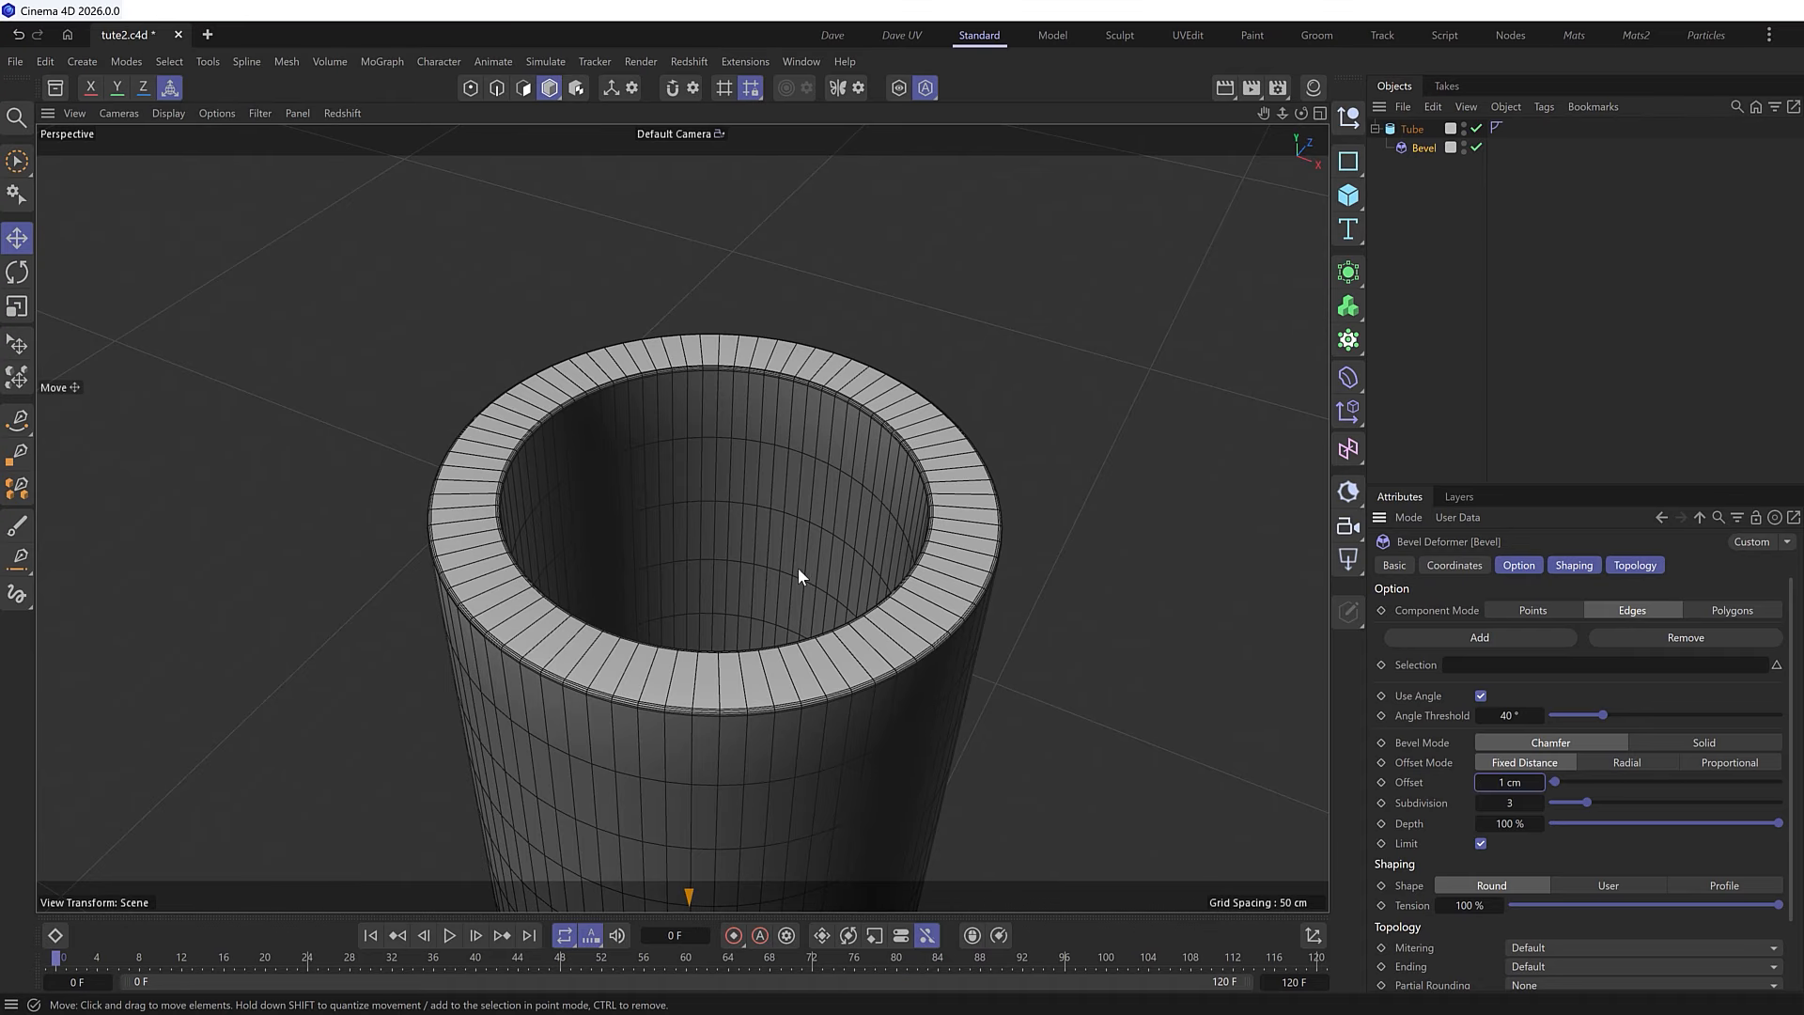
- Add a Rectangle spline to the scene around the tube
scroll(798, 567, "down", 10)
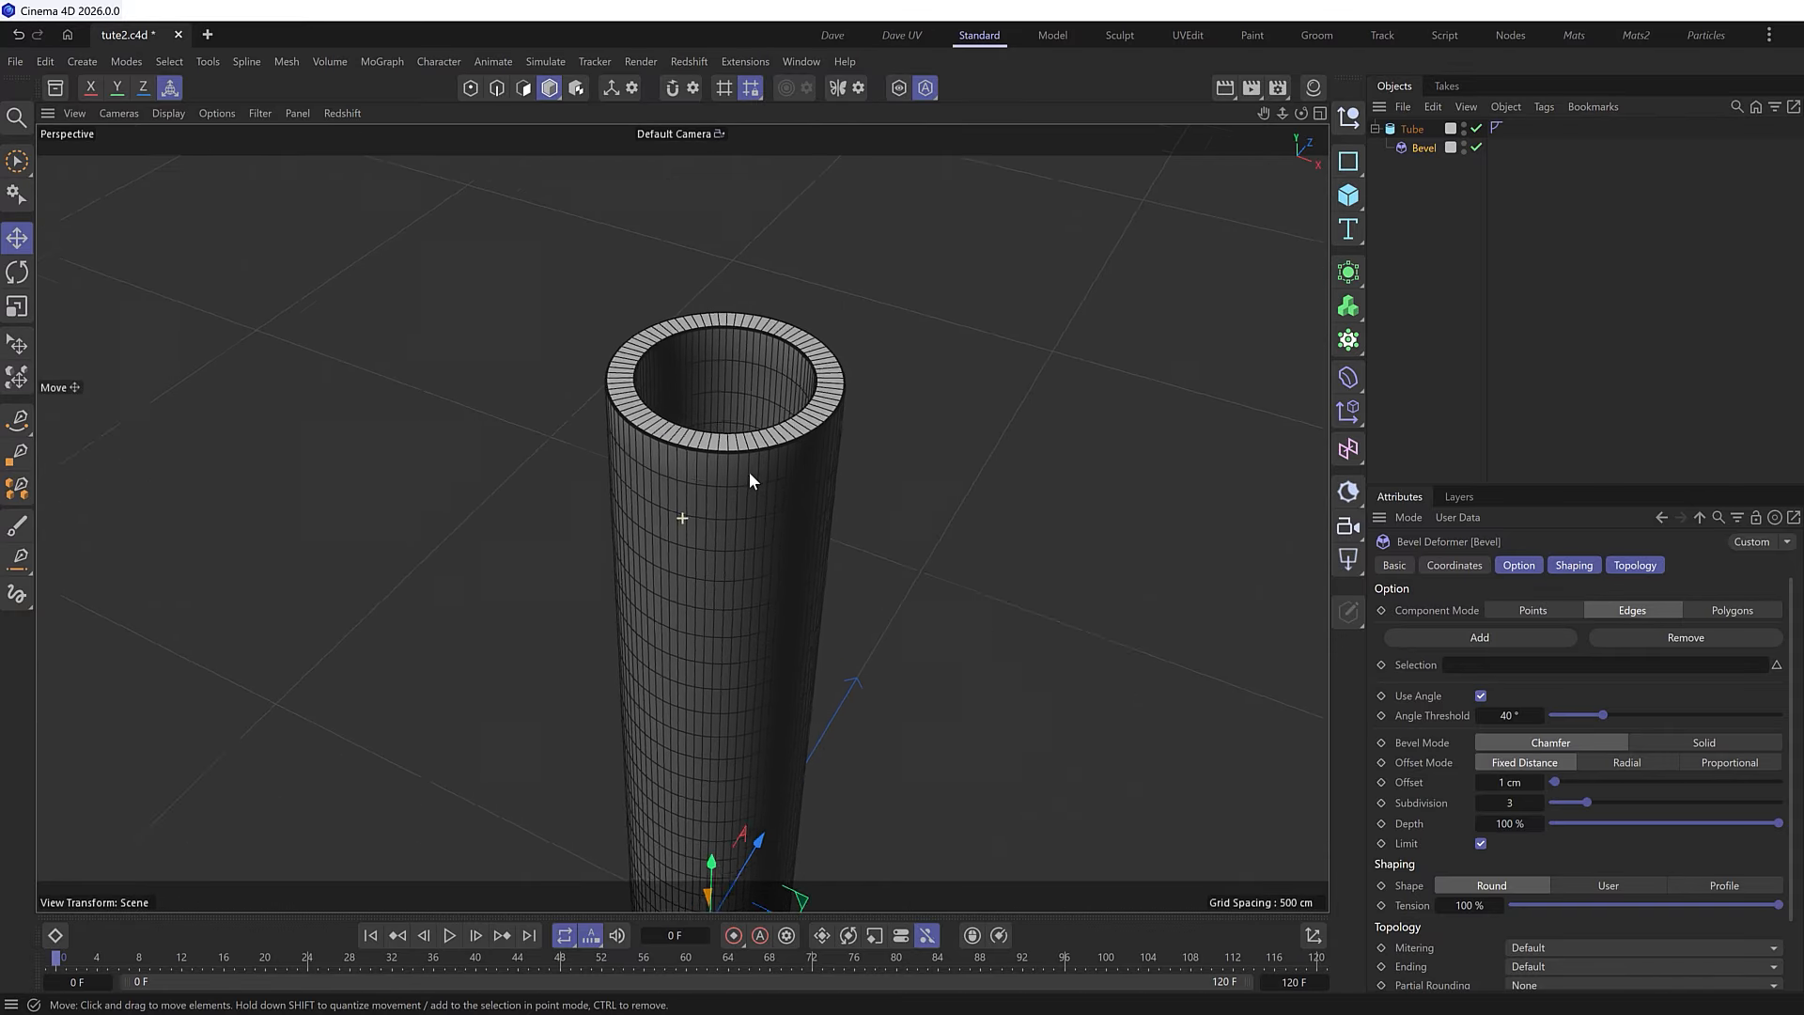
scroll(748, 470, "down", 5)
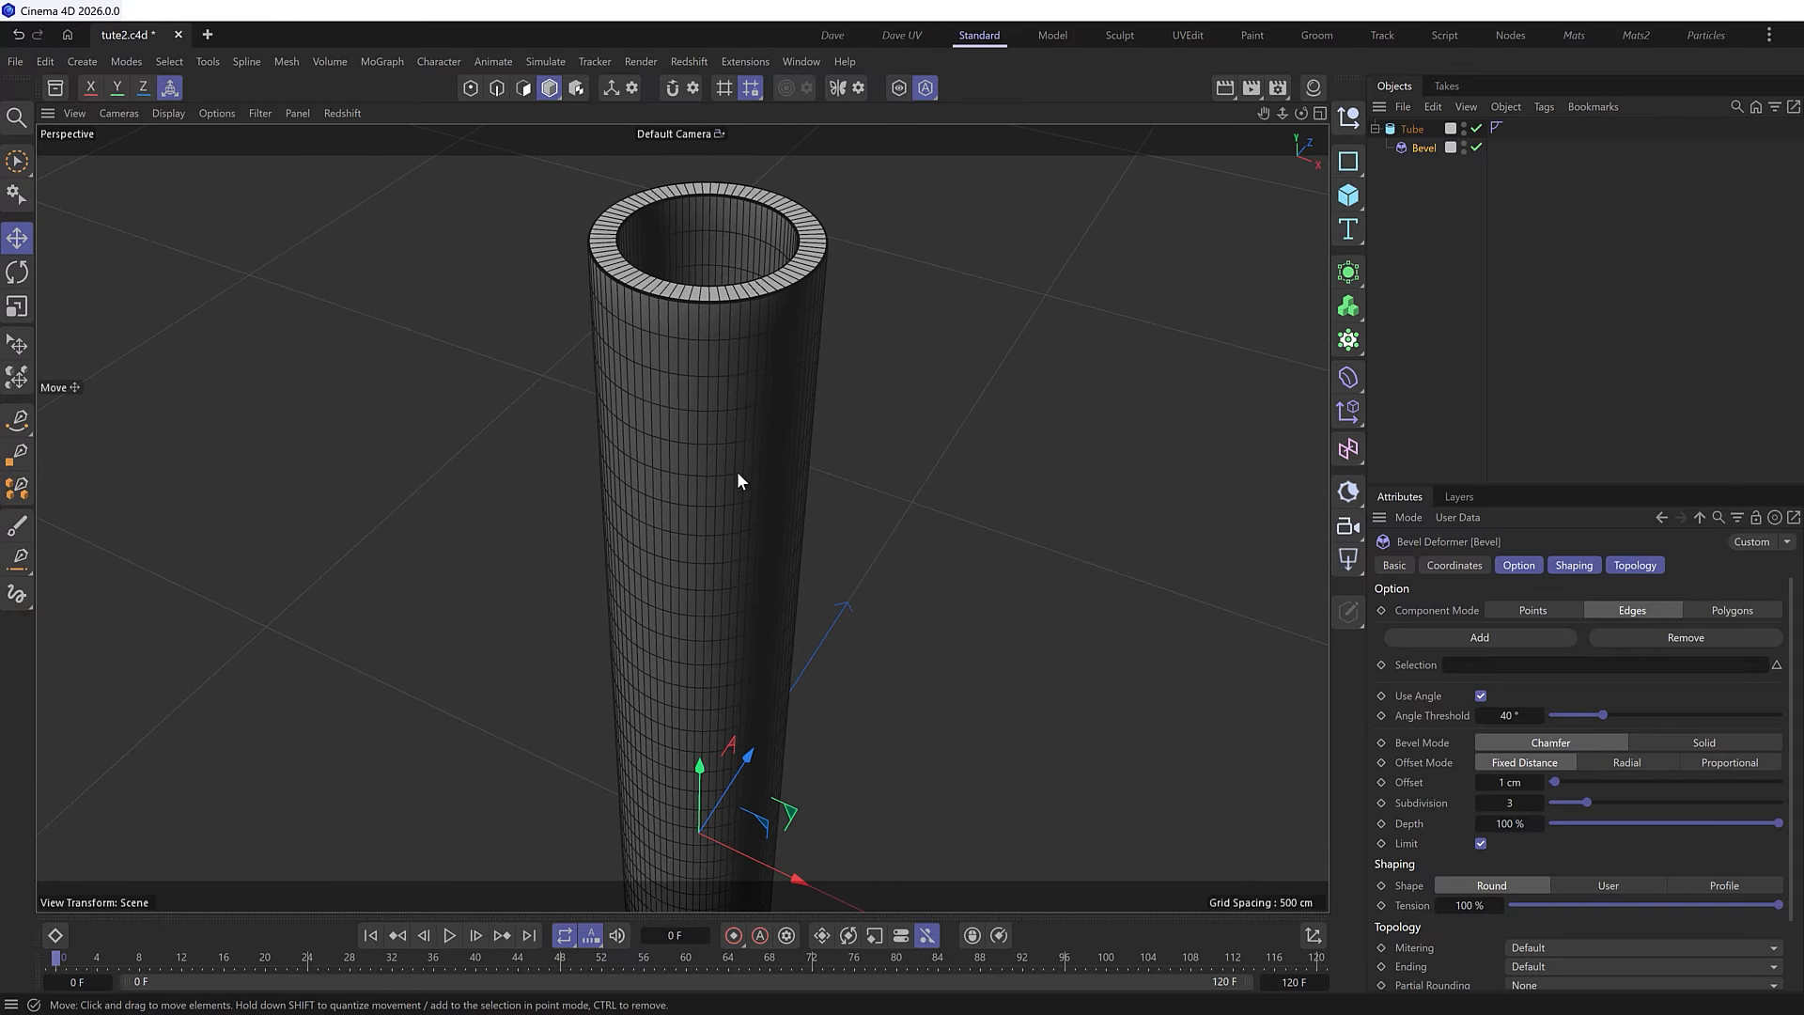
scroll(751, 614, "down", 4)
middle_click_drag(712, 735, 720, 556, "alt")
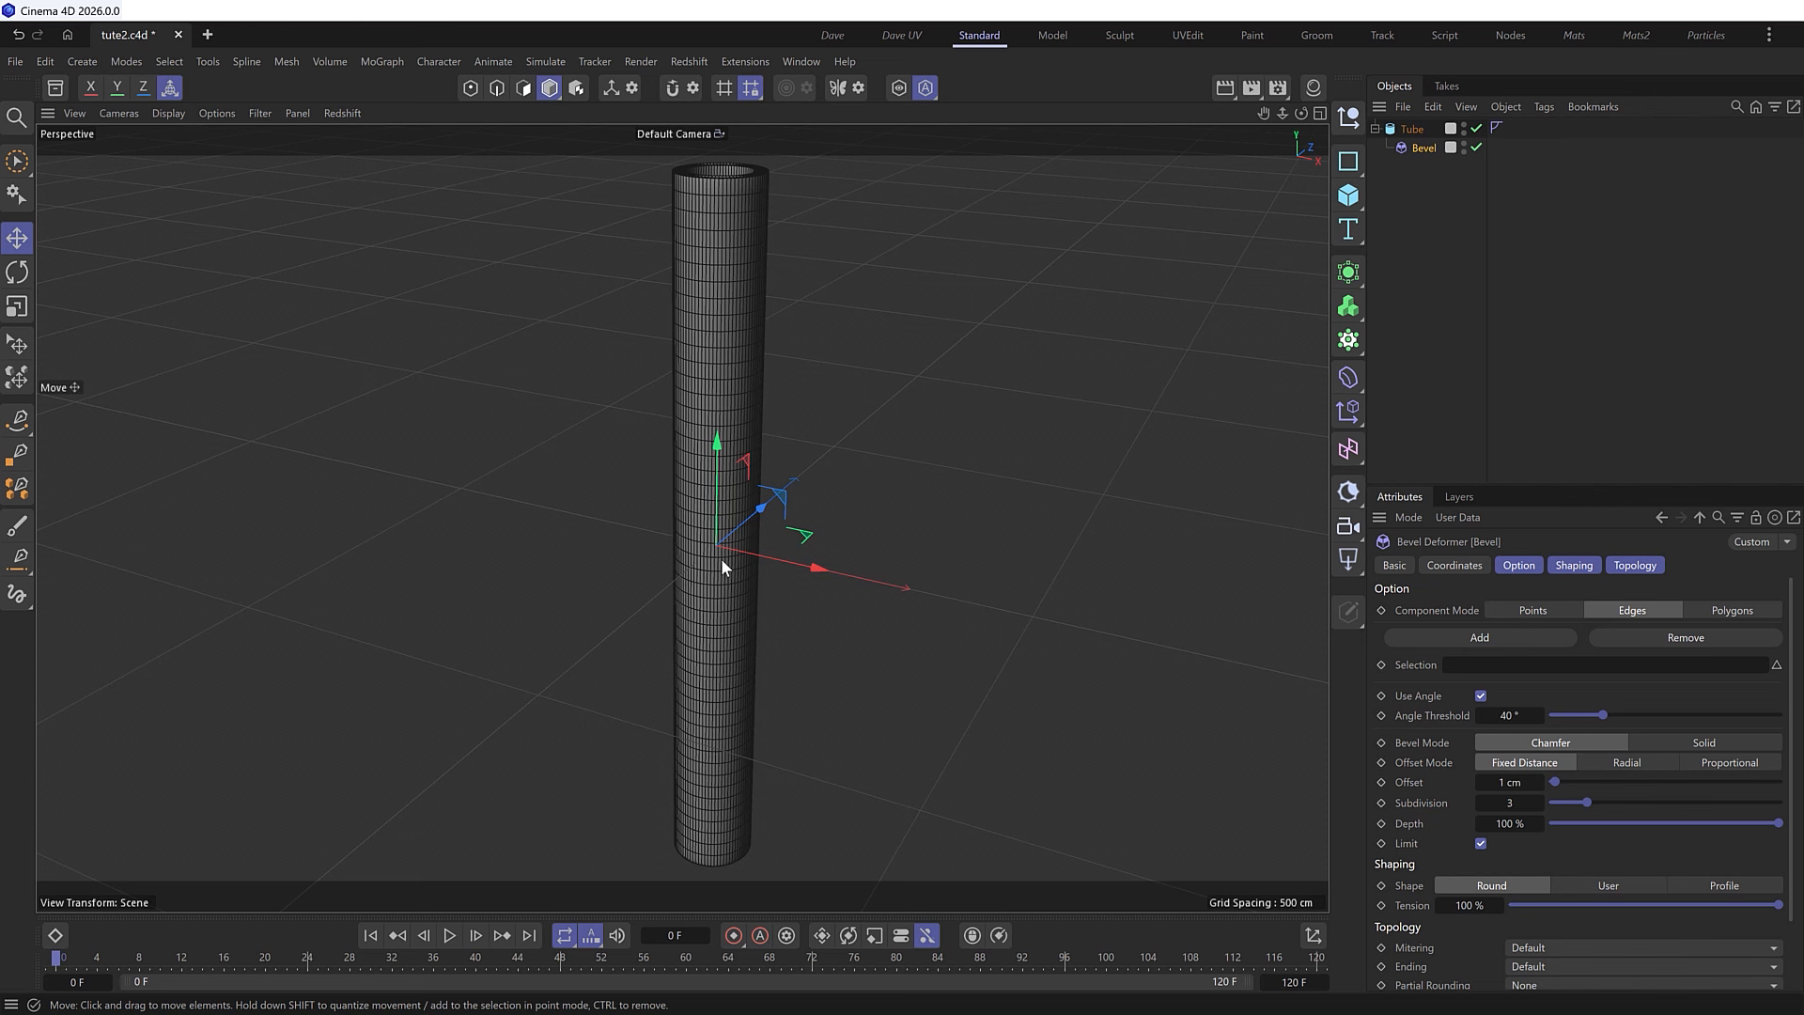
left_click(1348, 160)
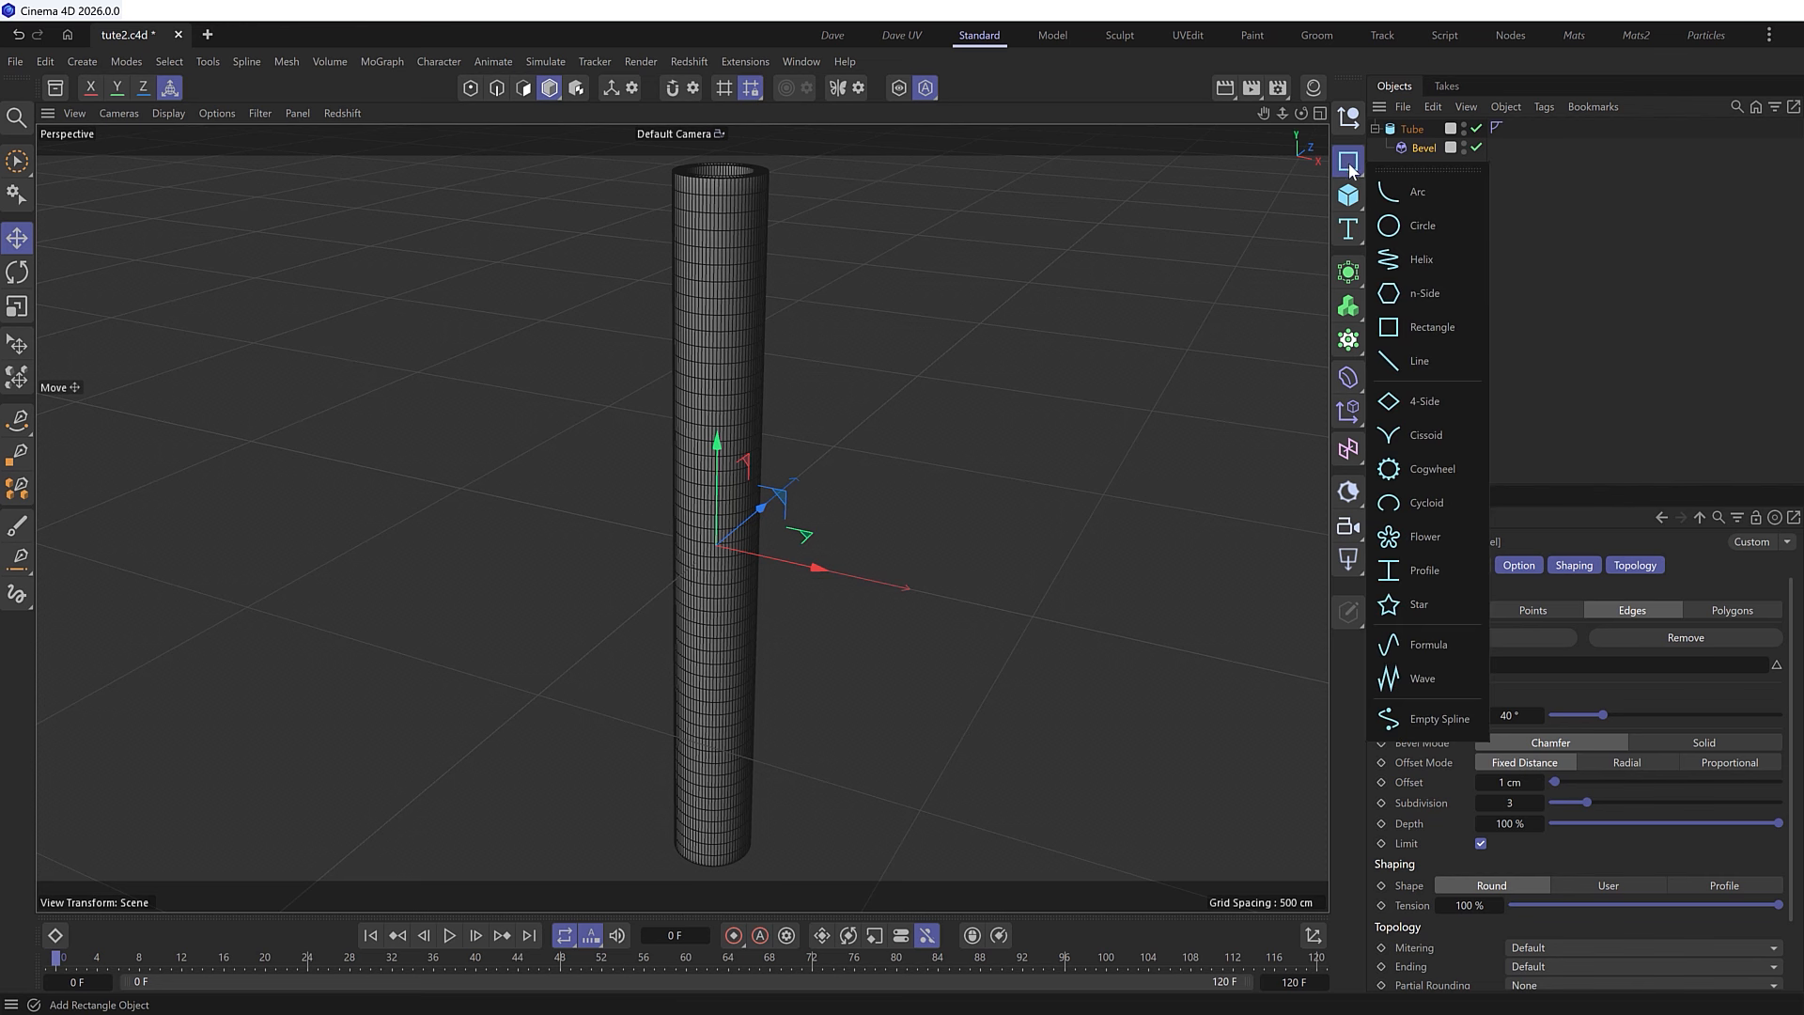
left_click(1448, 325)
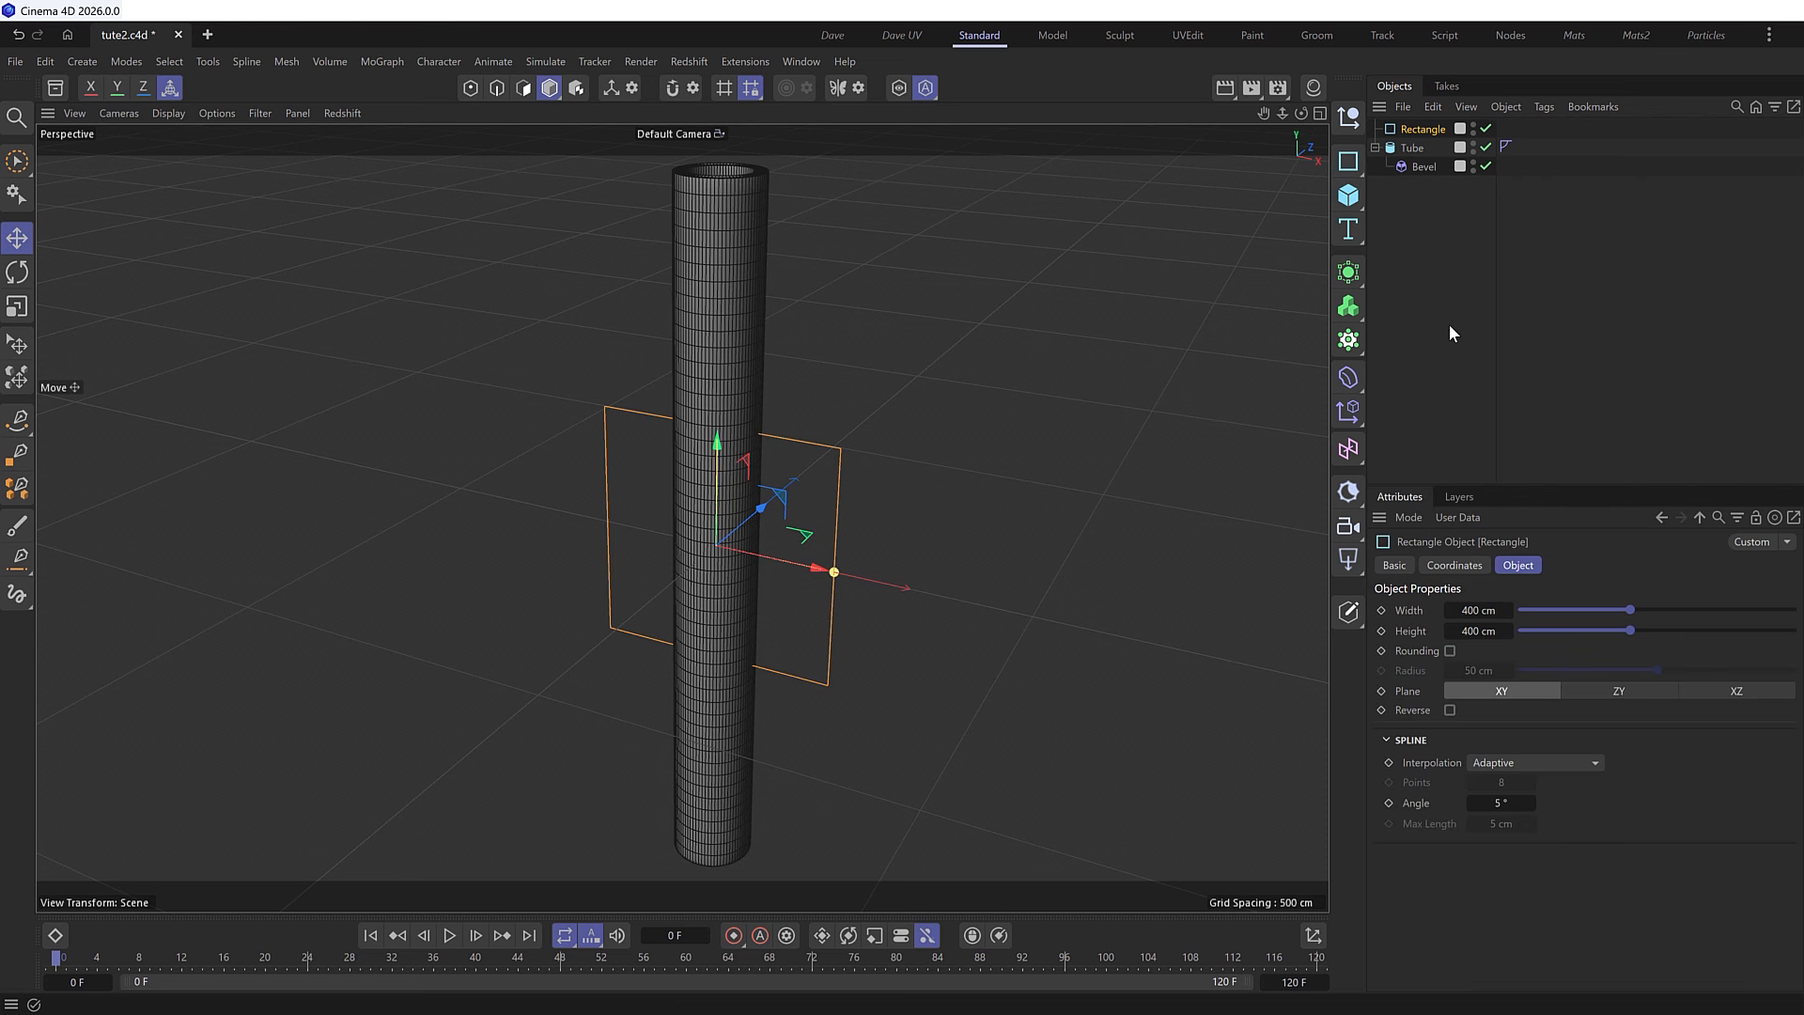
- Resize the rectangle in solo view to about 998 cm wide and 1422 cm high, and show the whole scene again
scroll(804, 494, "down", 3)
middle_click_drag(804, 494, 741, 527, "alt")
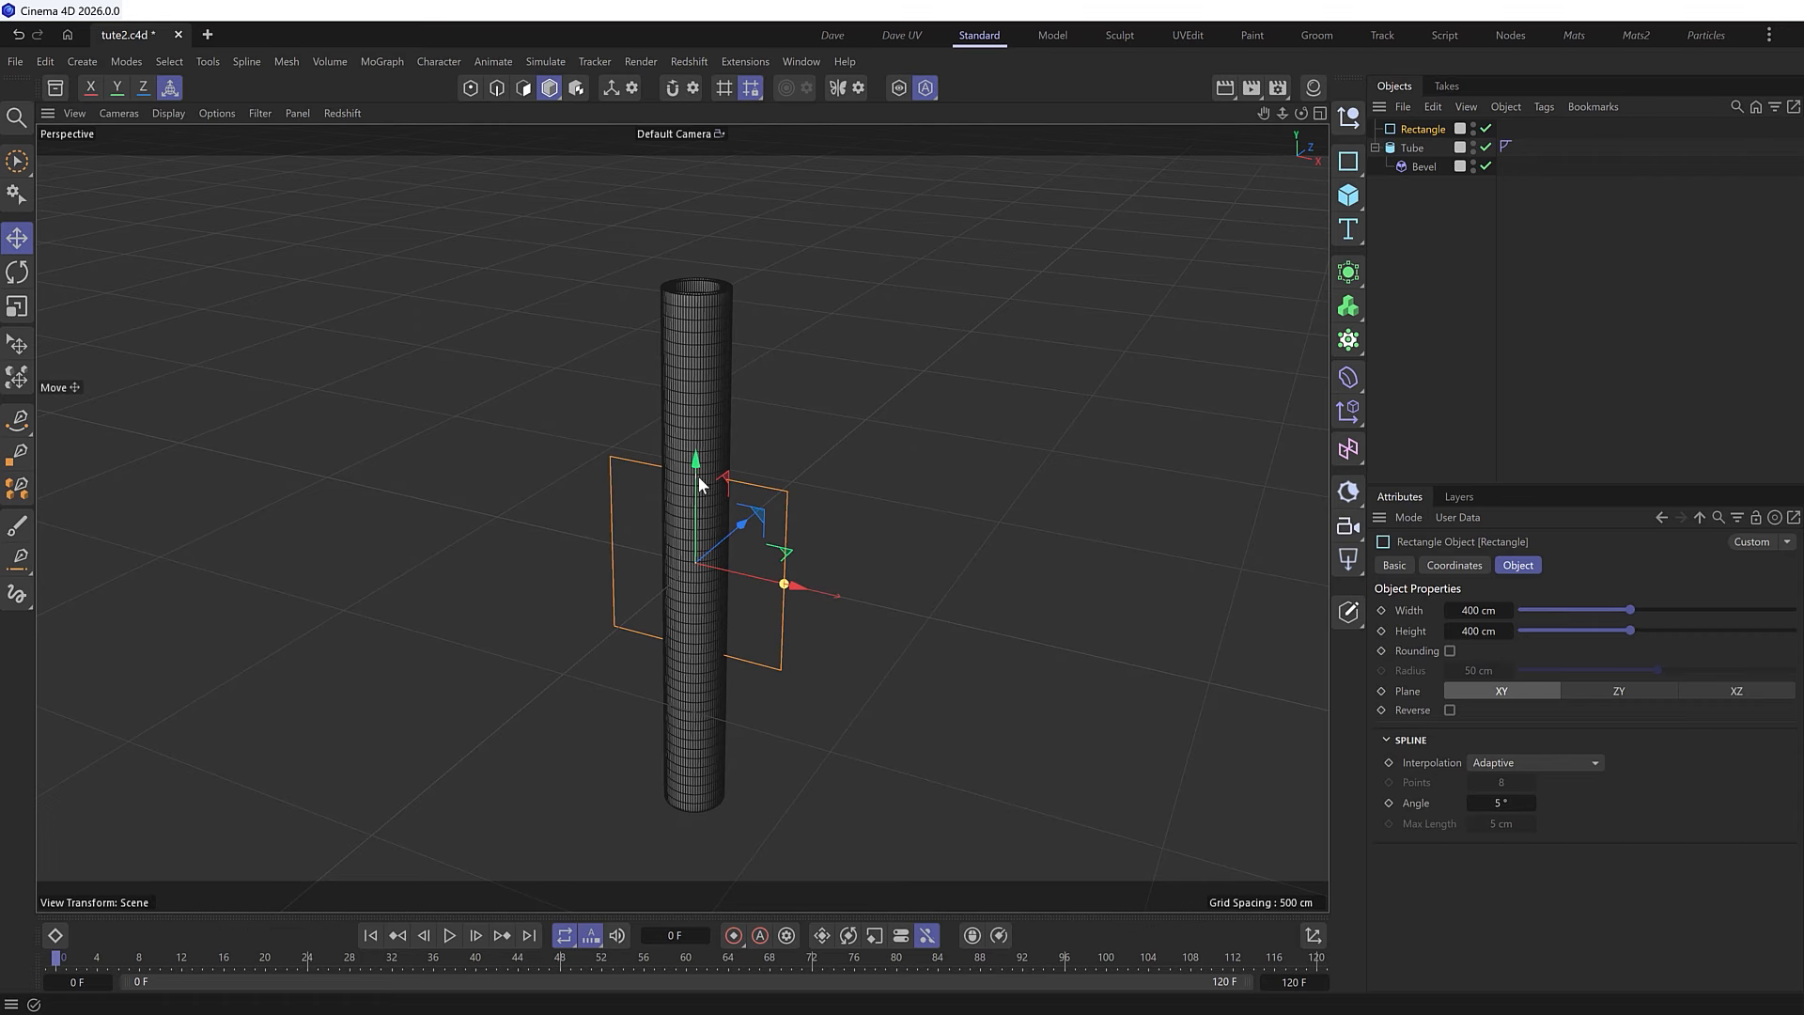
left_click(899, 90)
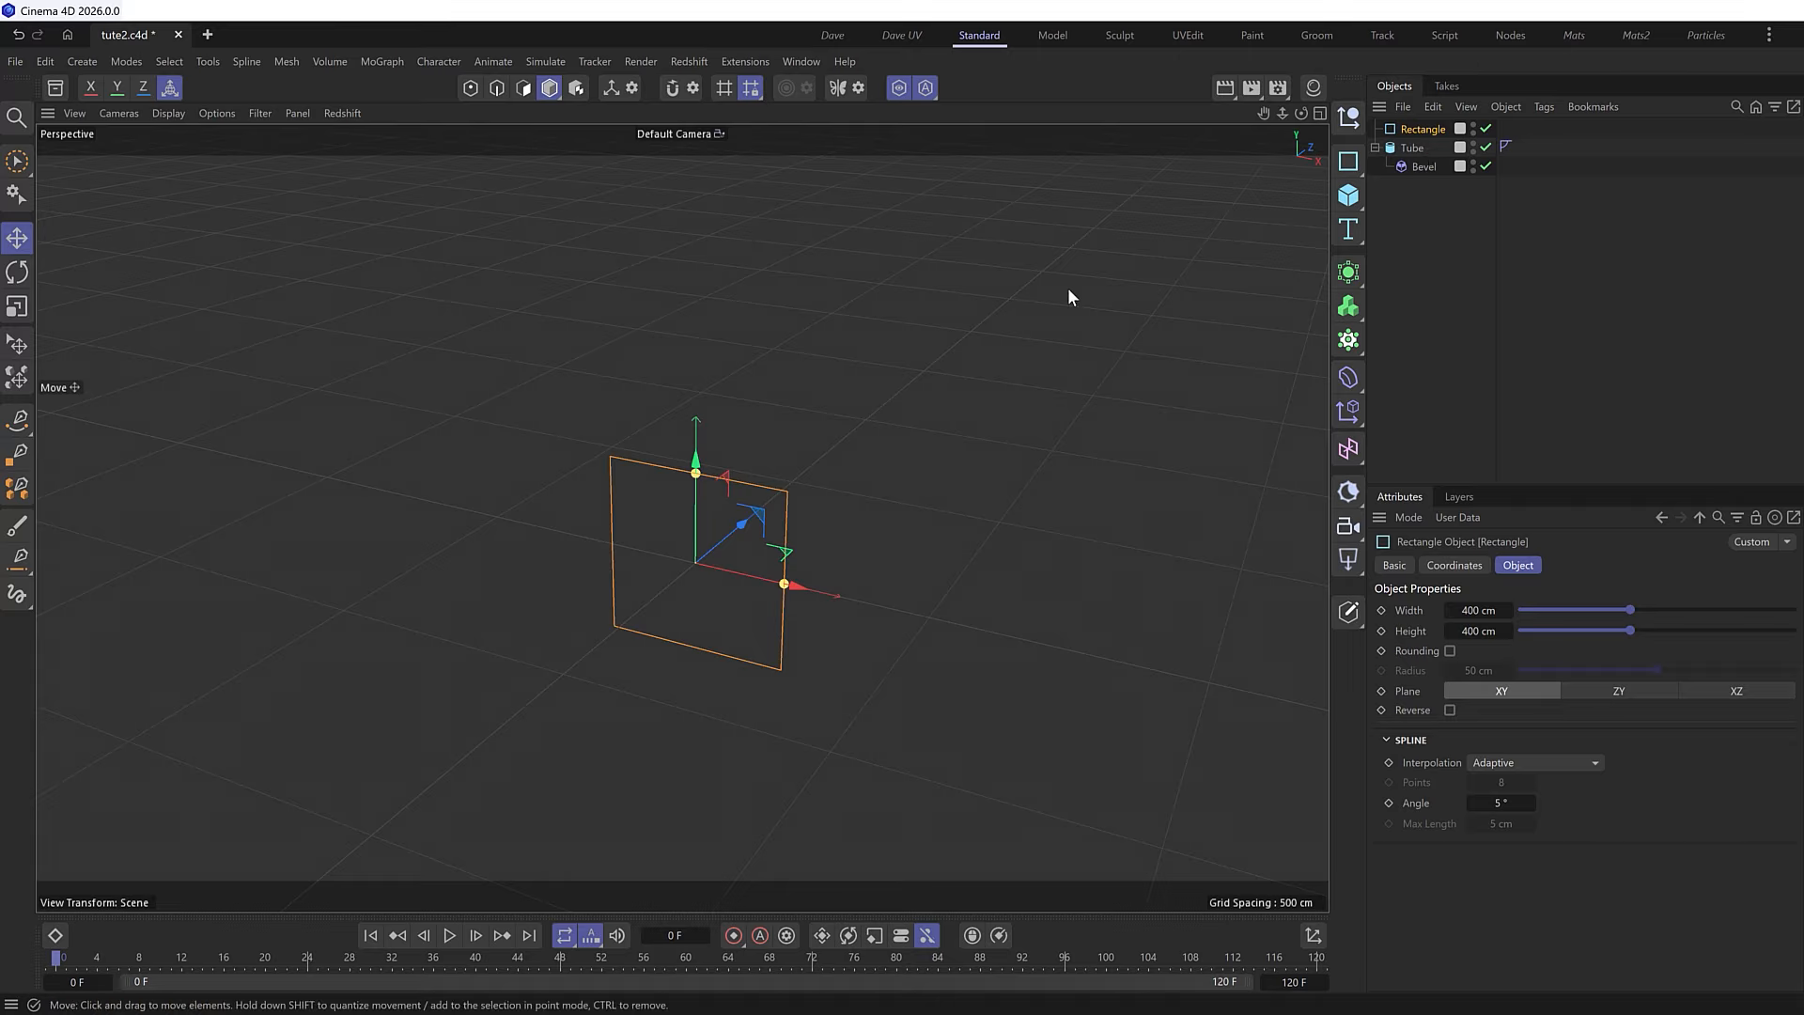
left_click_drag(696, 477, 719, 216)
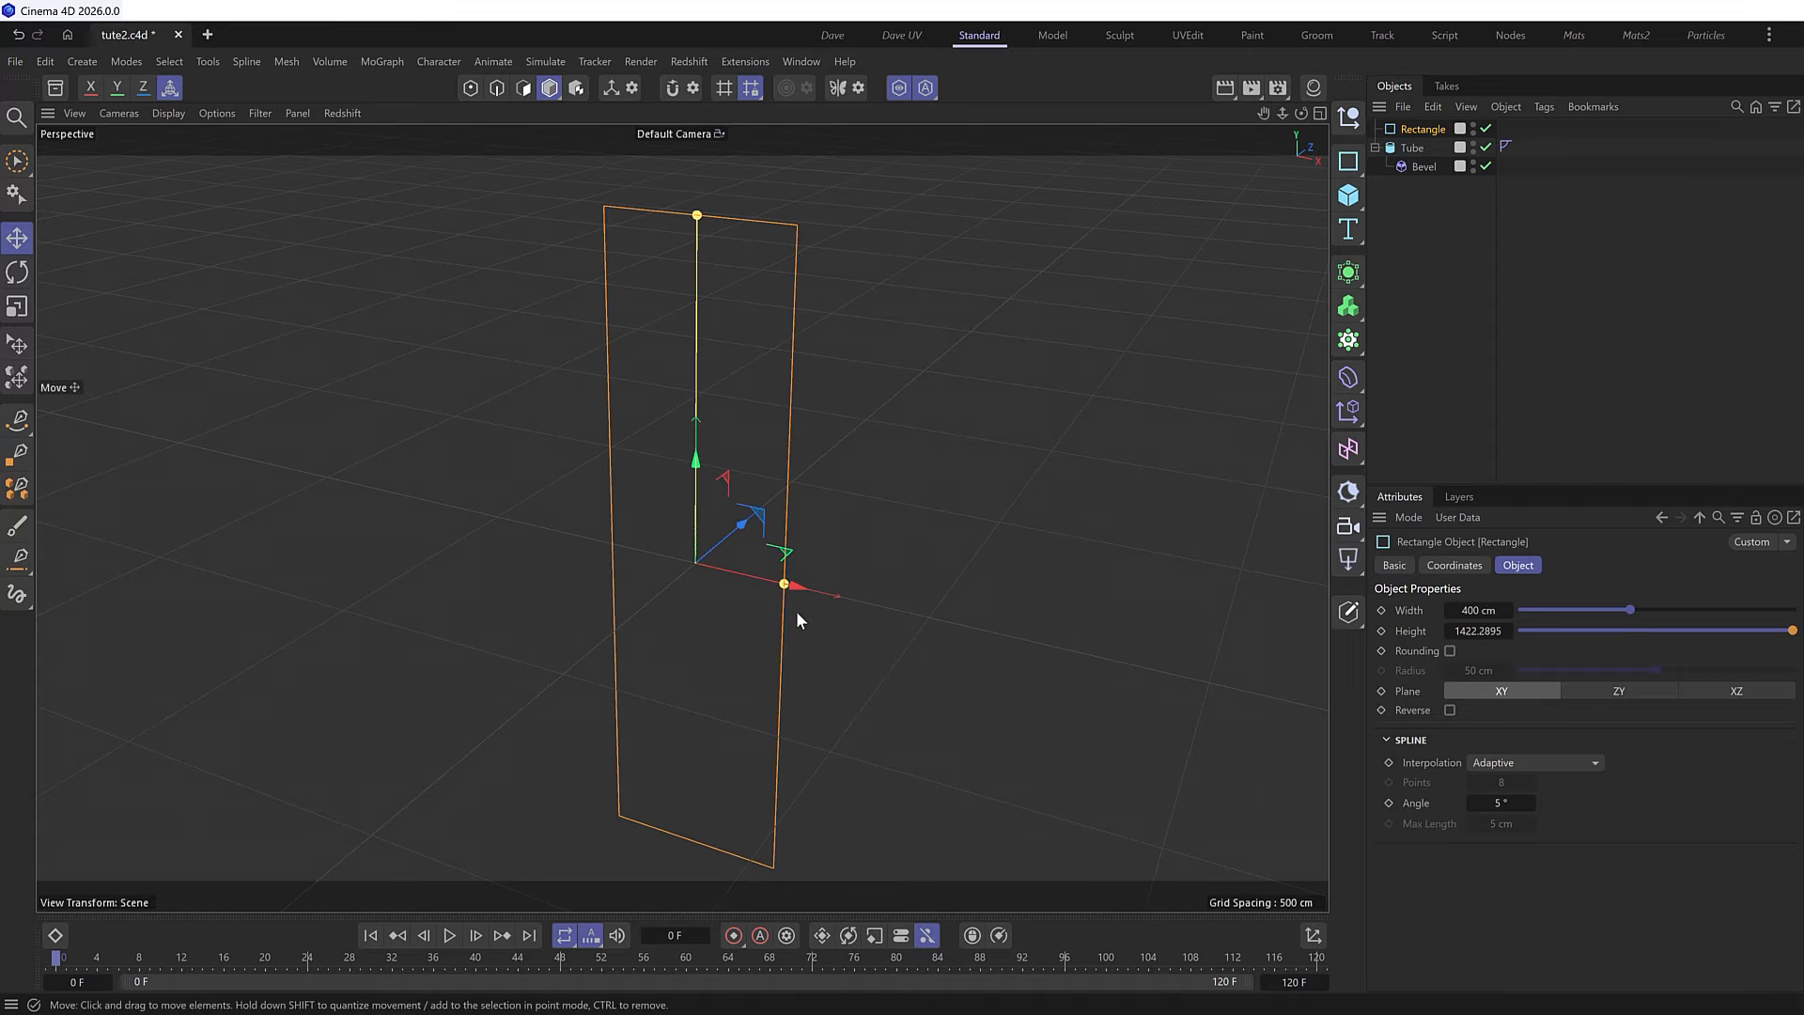
left_click_drag(792, 590, 935, 586)
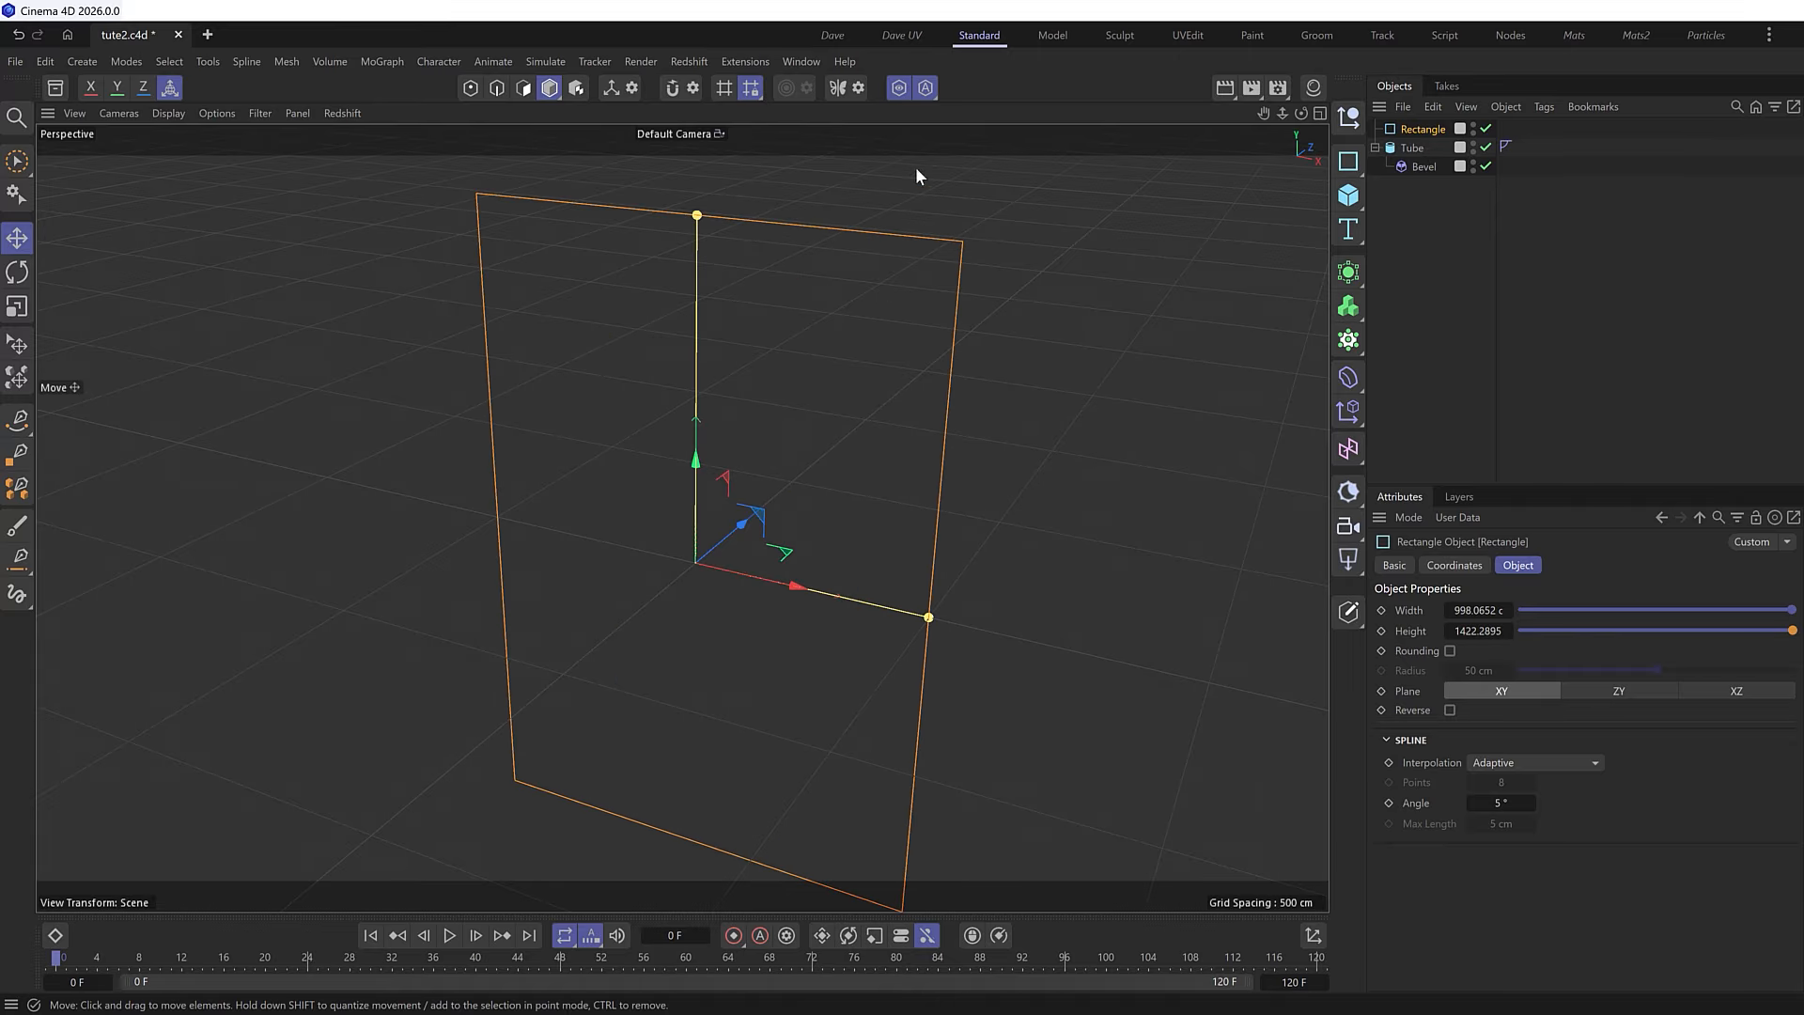
left_click(898, 90)
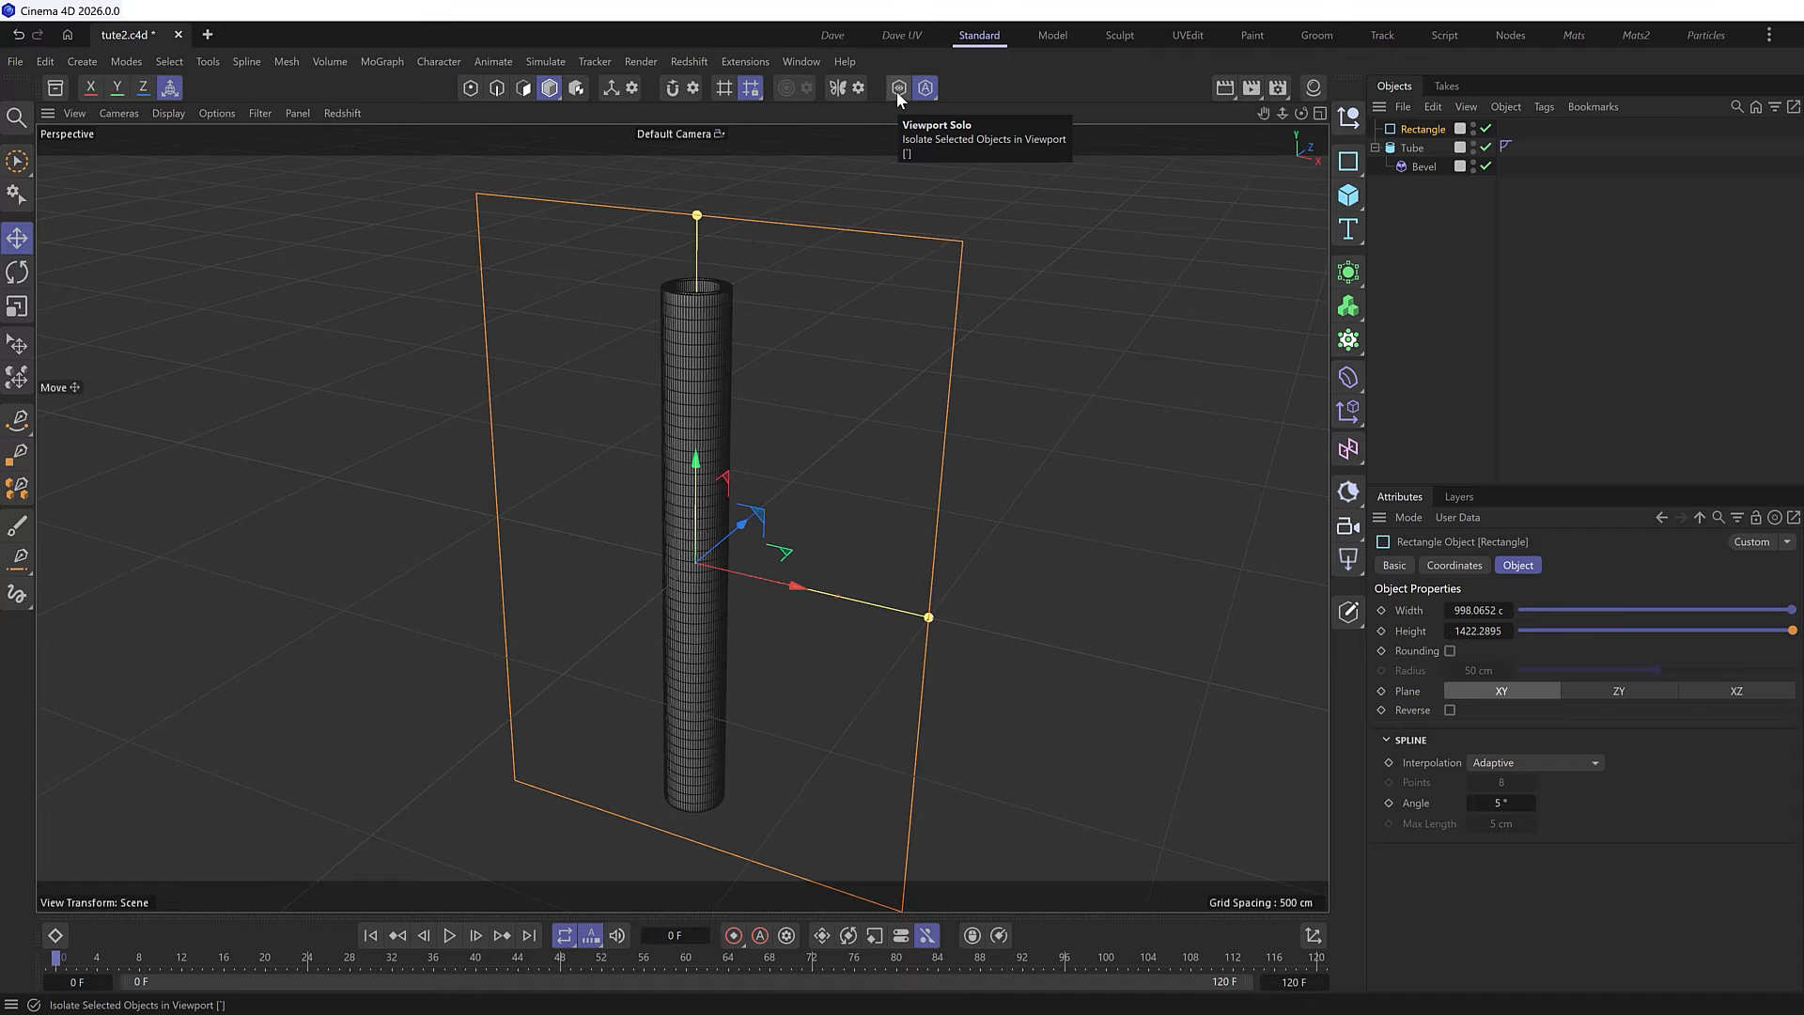
- Enable Rounding on the rectangle spline with a Radius of 107 cm
scroll(723, 498, "down", 2)
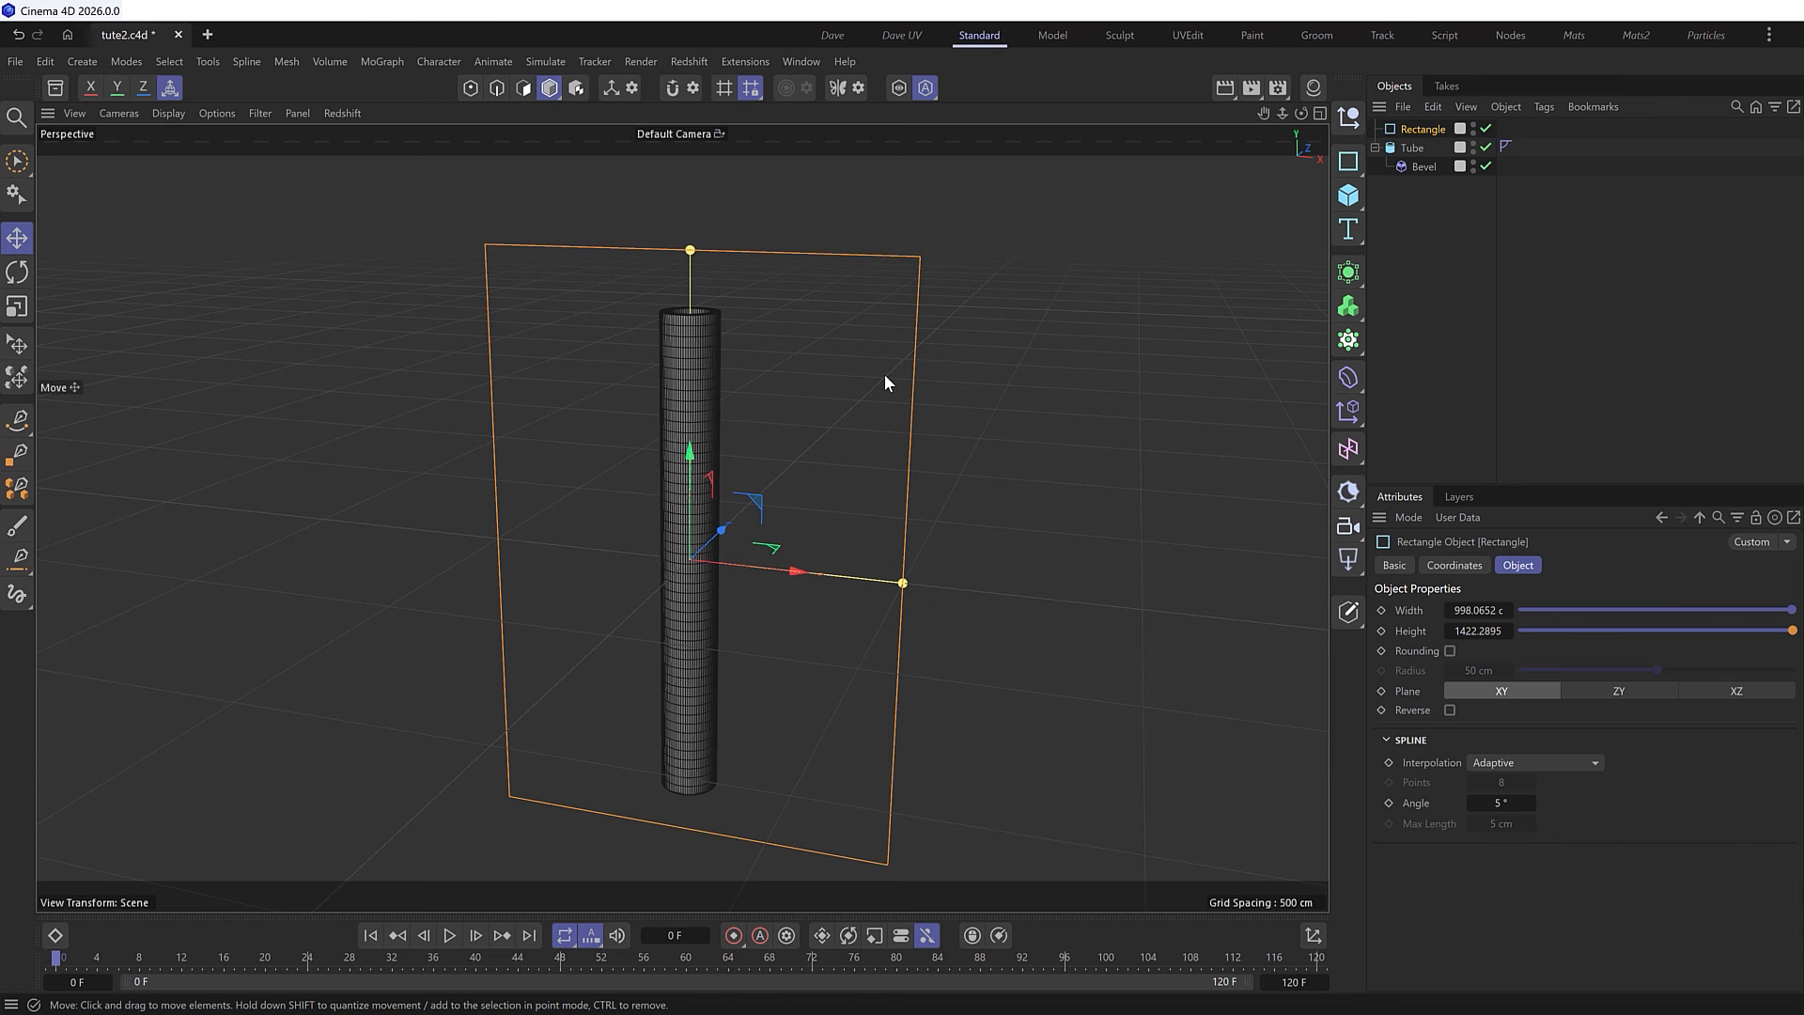
left_click(1448, 650)
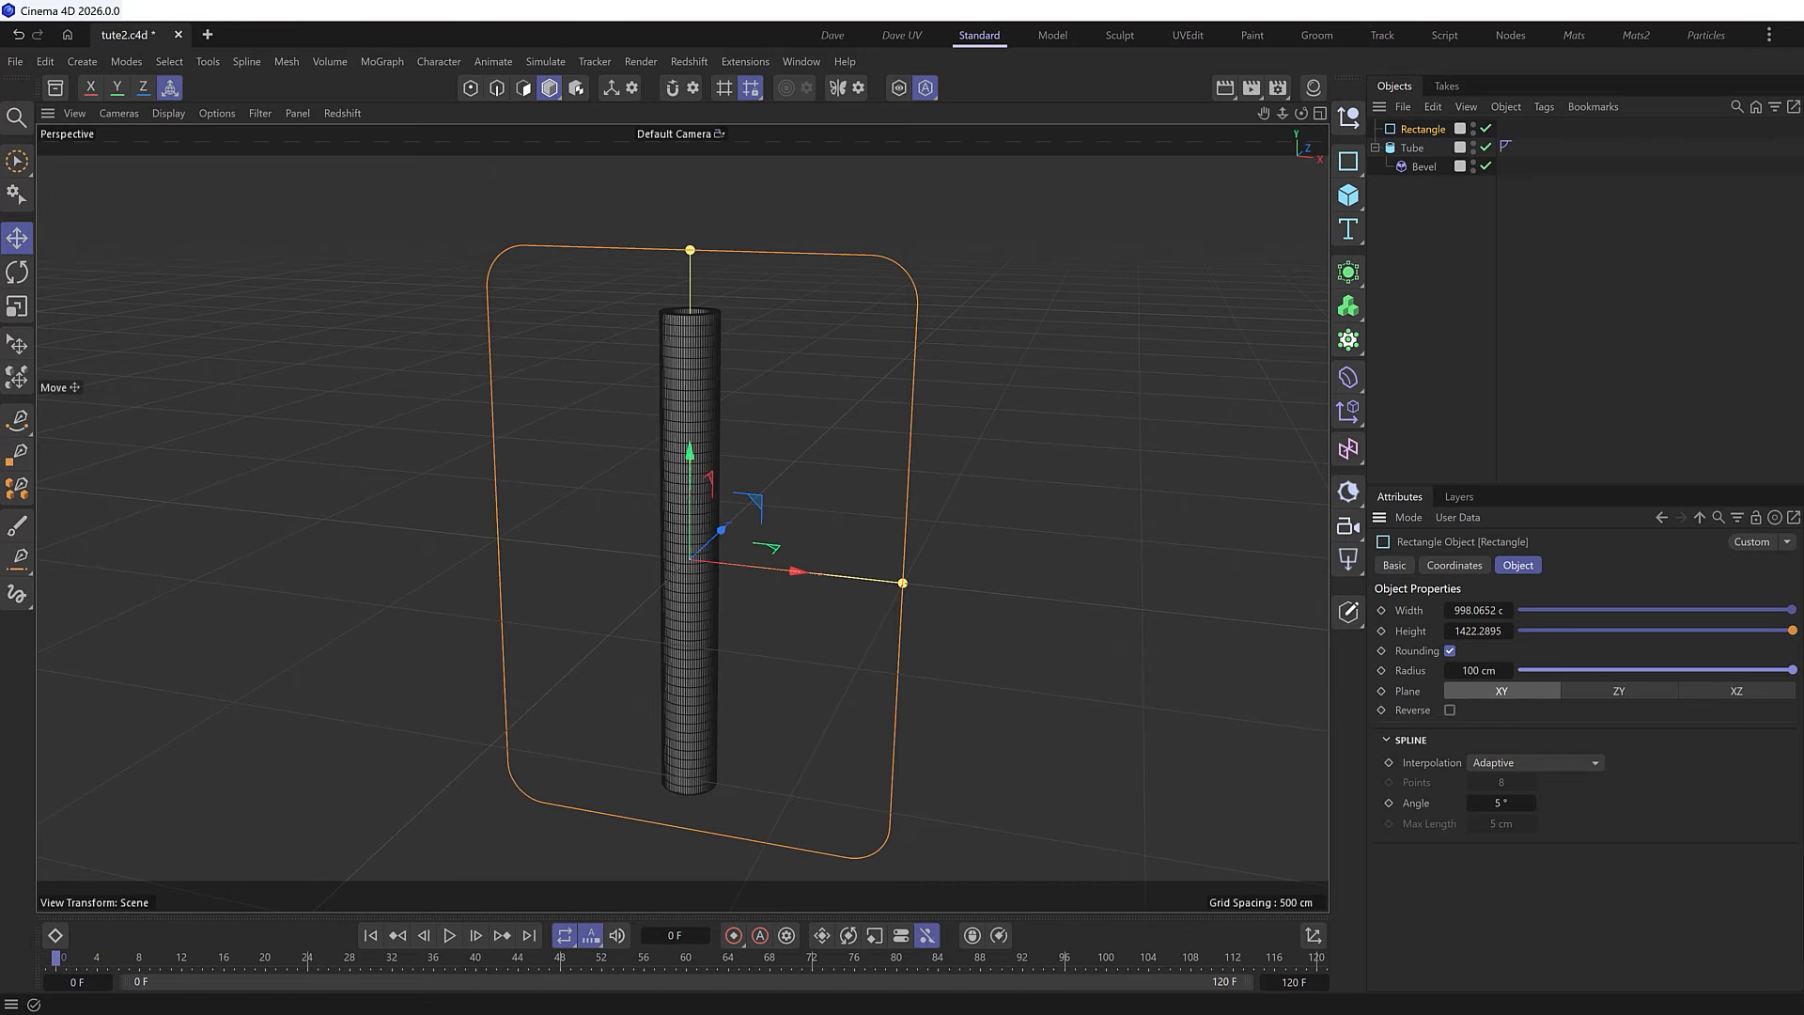
left_click_drag(1678, 667, 1792, 669)
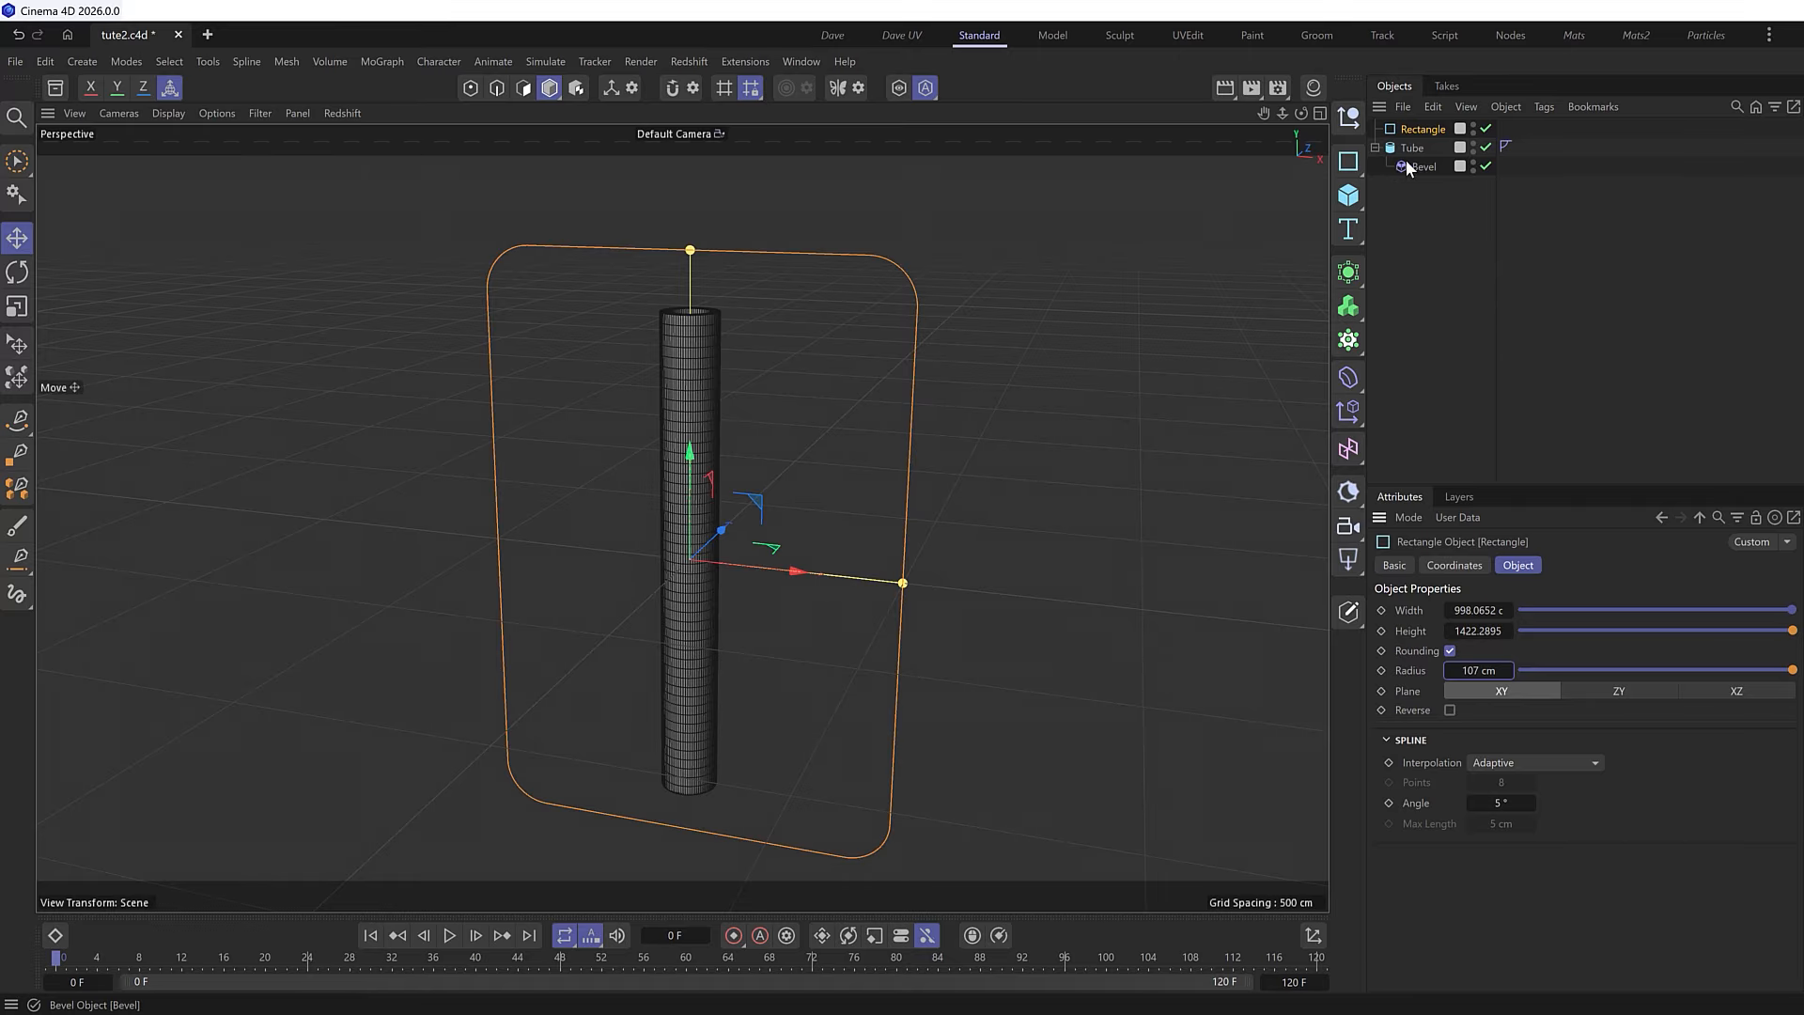
- Disable the Bevel deformer and add a Spline Wrap deformer as a child of the tube
left_click(1484, 167)
left_click(1404, 149)
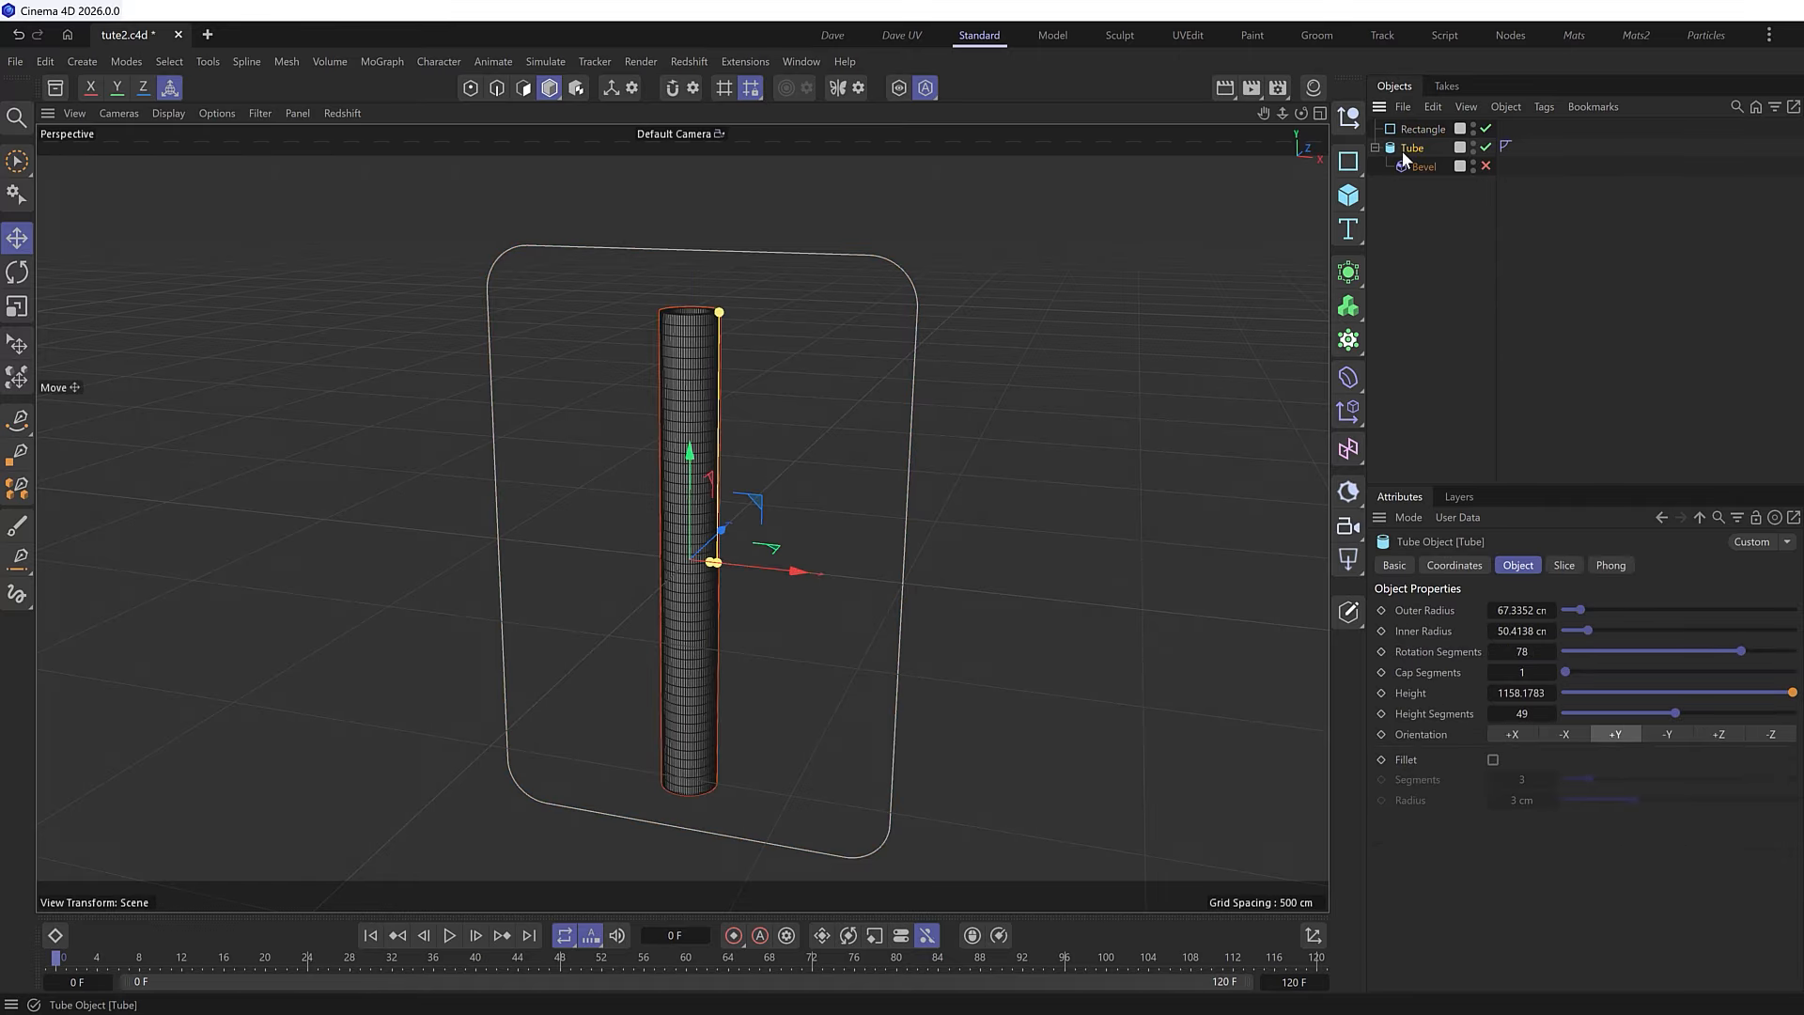
left_click(1347, 377)
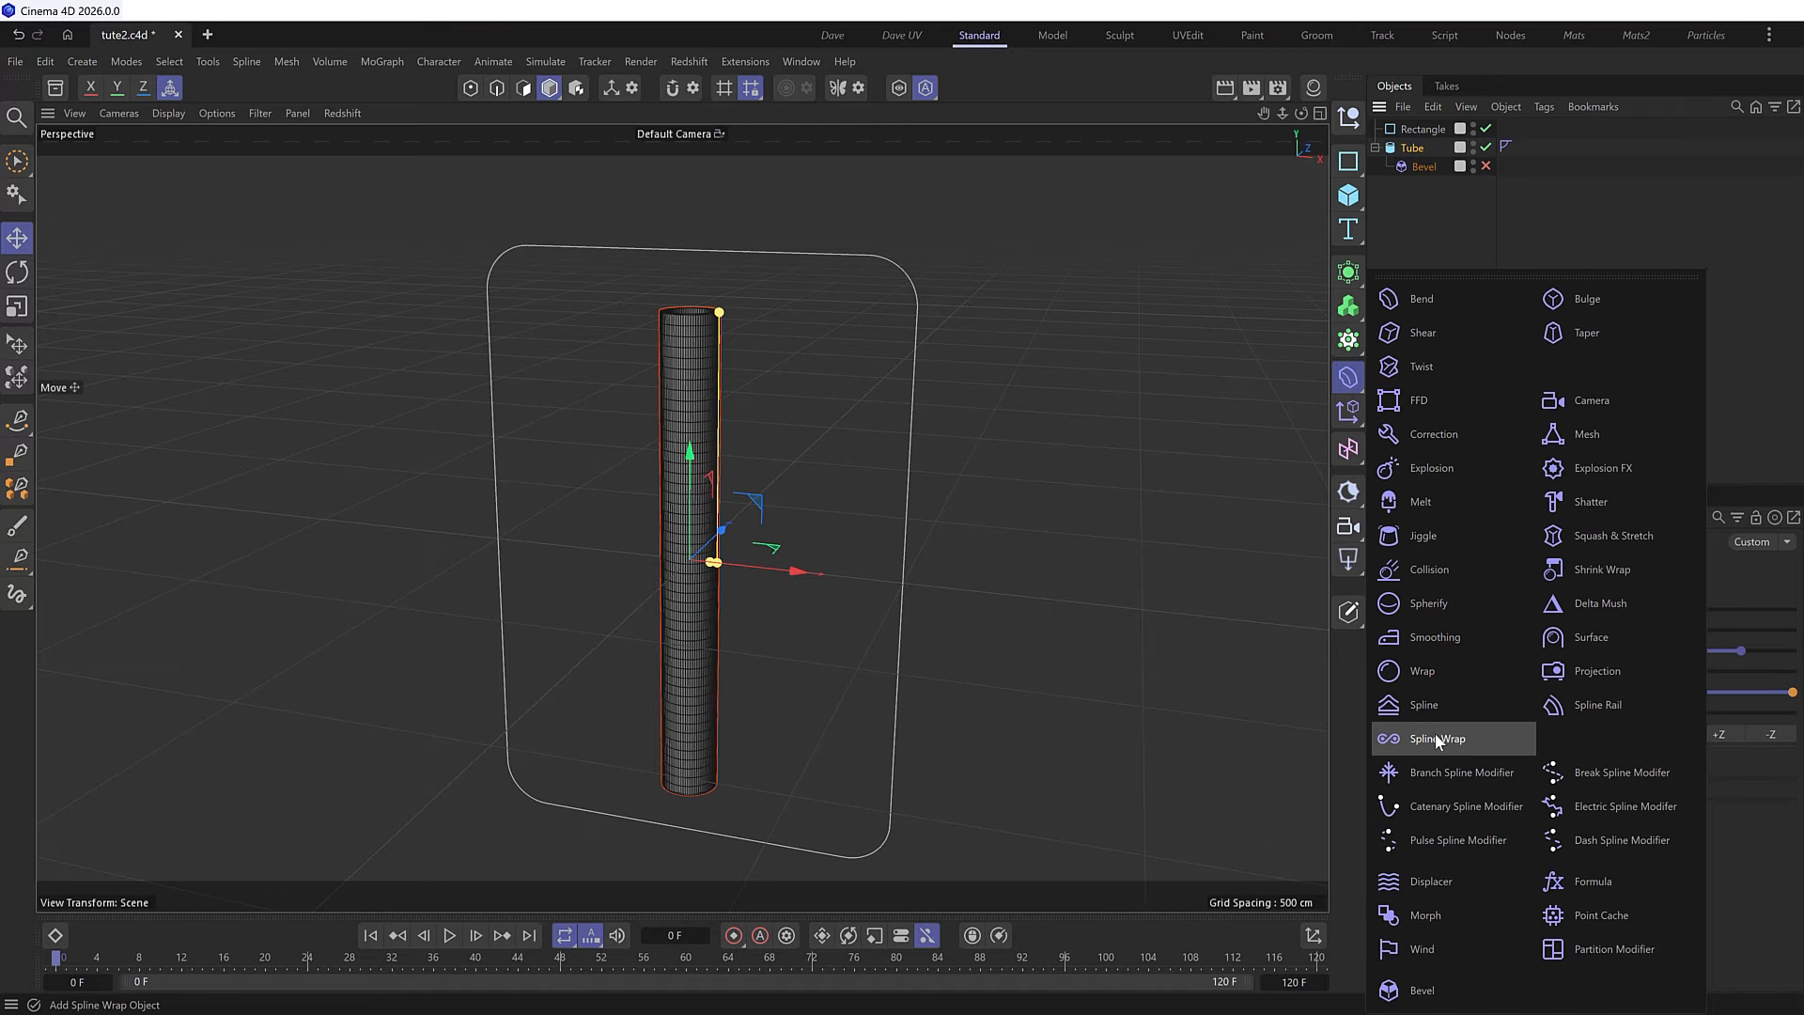
left_click(1490, 738)
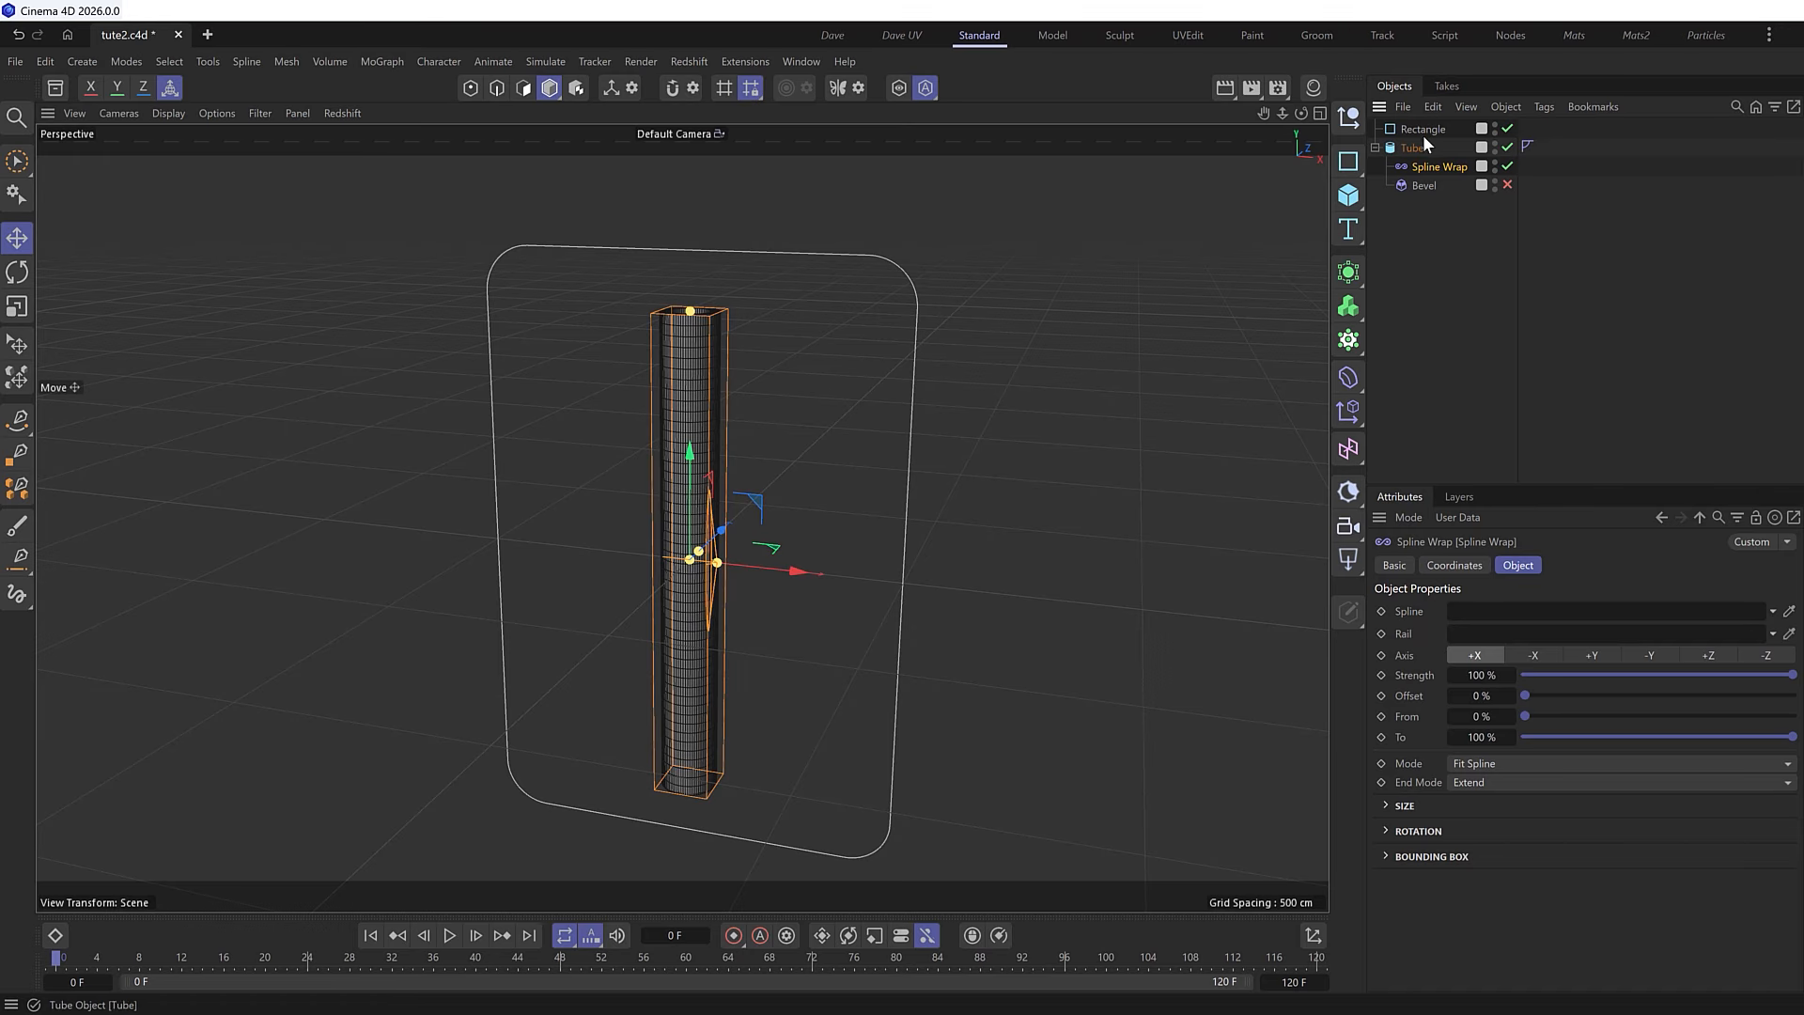
- Assign the Rectangle as the Spline Wrap's spline and set its Axis to +Y
left_click_drag(1413, 128, 1466, 613)
left_click_drag(784, 489, 823, 479, "alt")
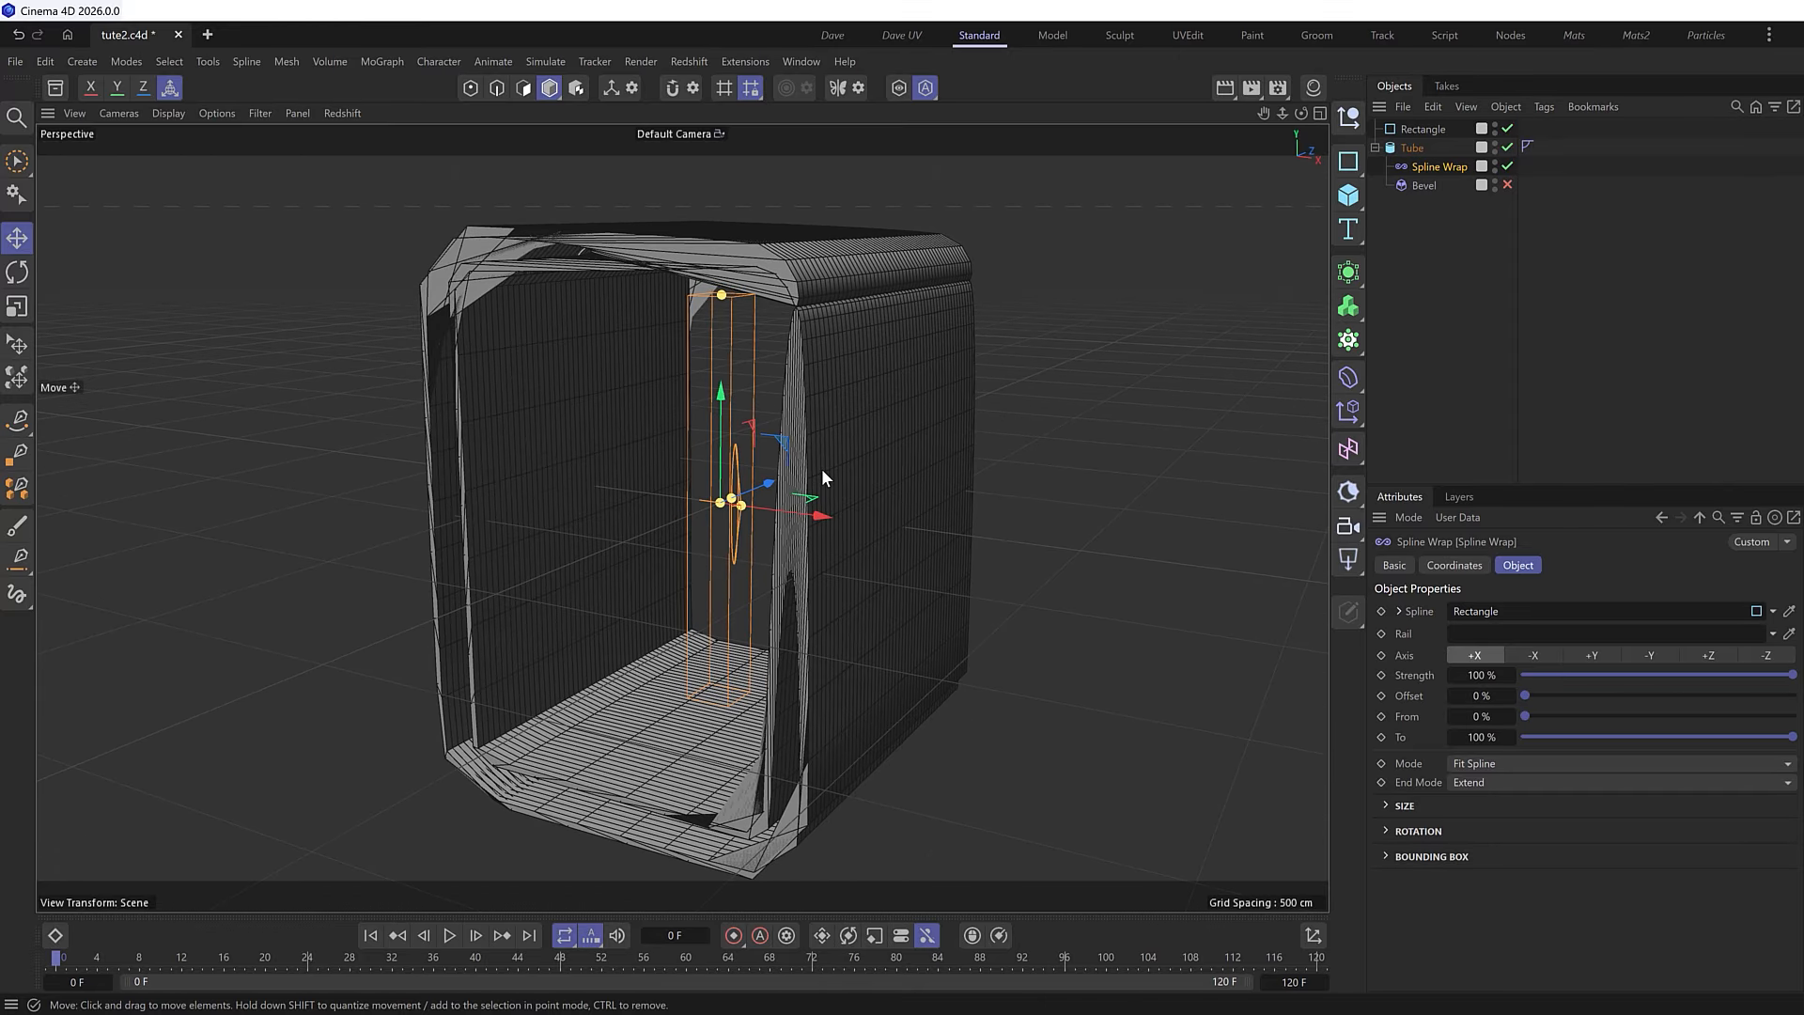
left_click(1593, 653)
left_click_drag(879, 449, 843, 369, "alt")
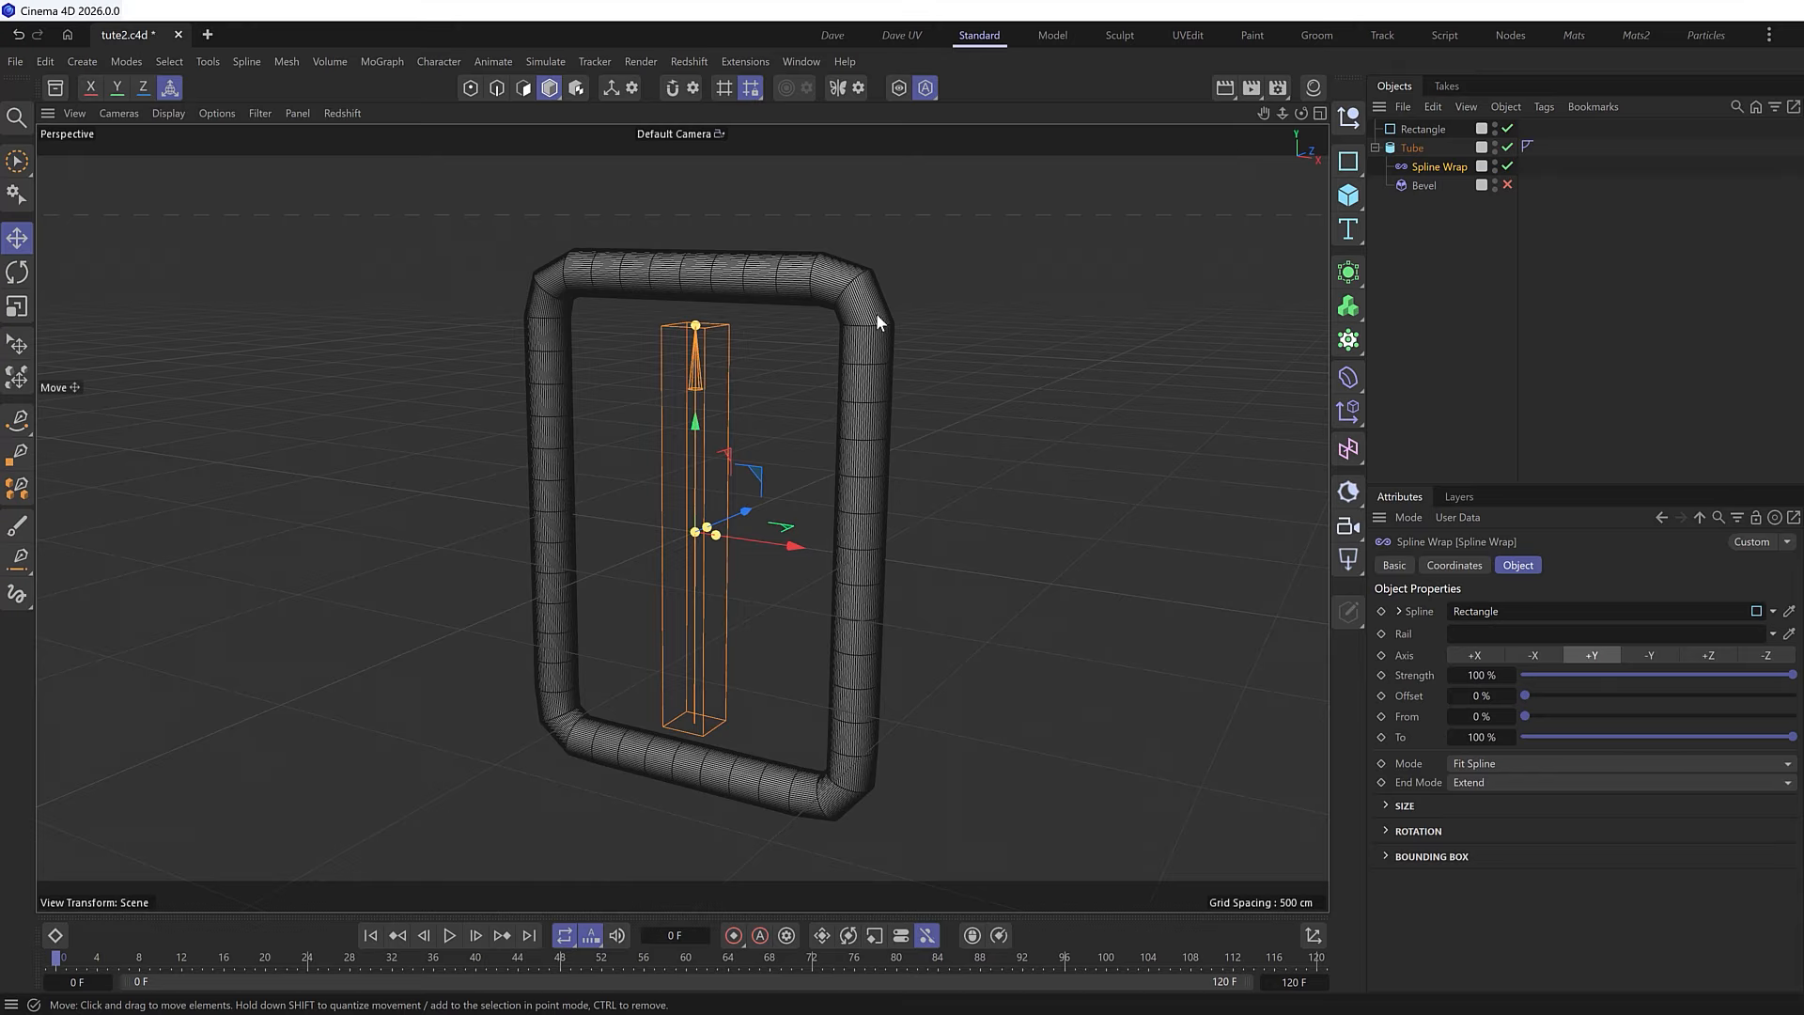
- Set the tube's Height Segments to 203 and its Rotation Segments to 12
left_click(1412, 148)
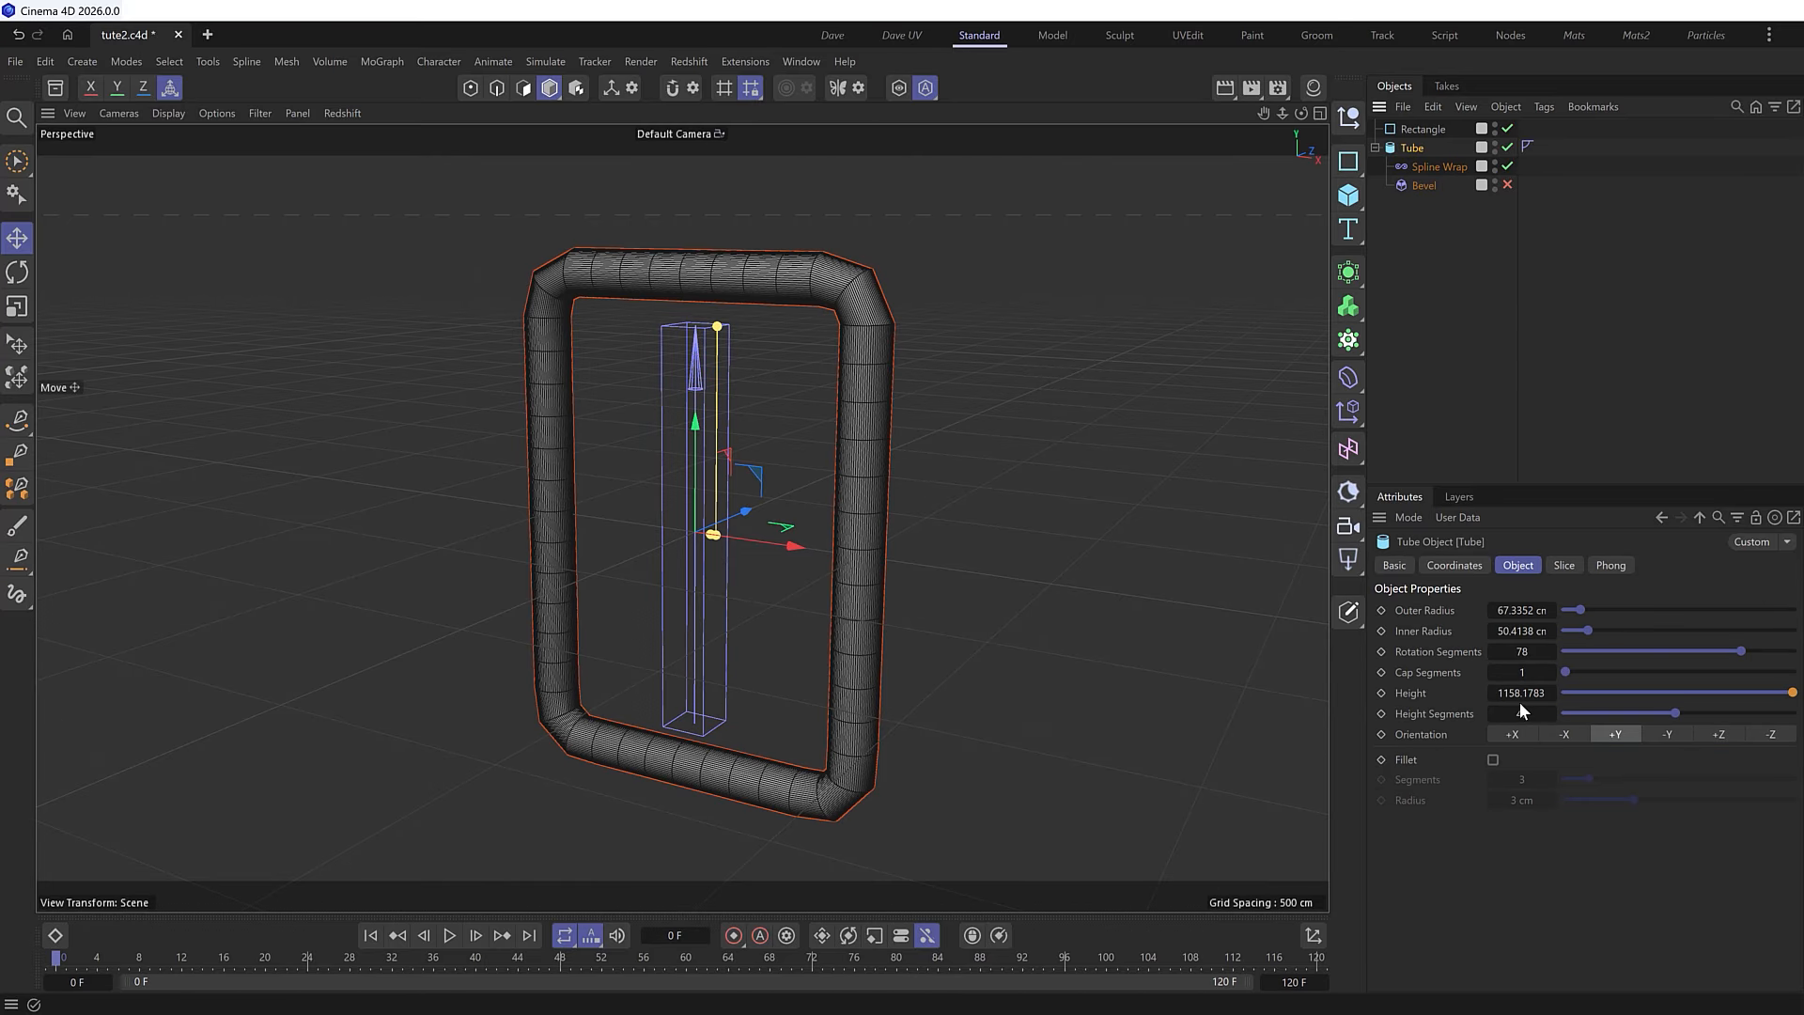
left_click_drag(1548, 713, 1692, 714)
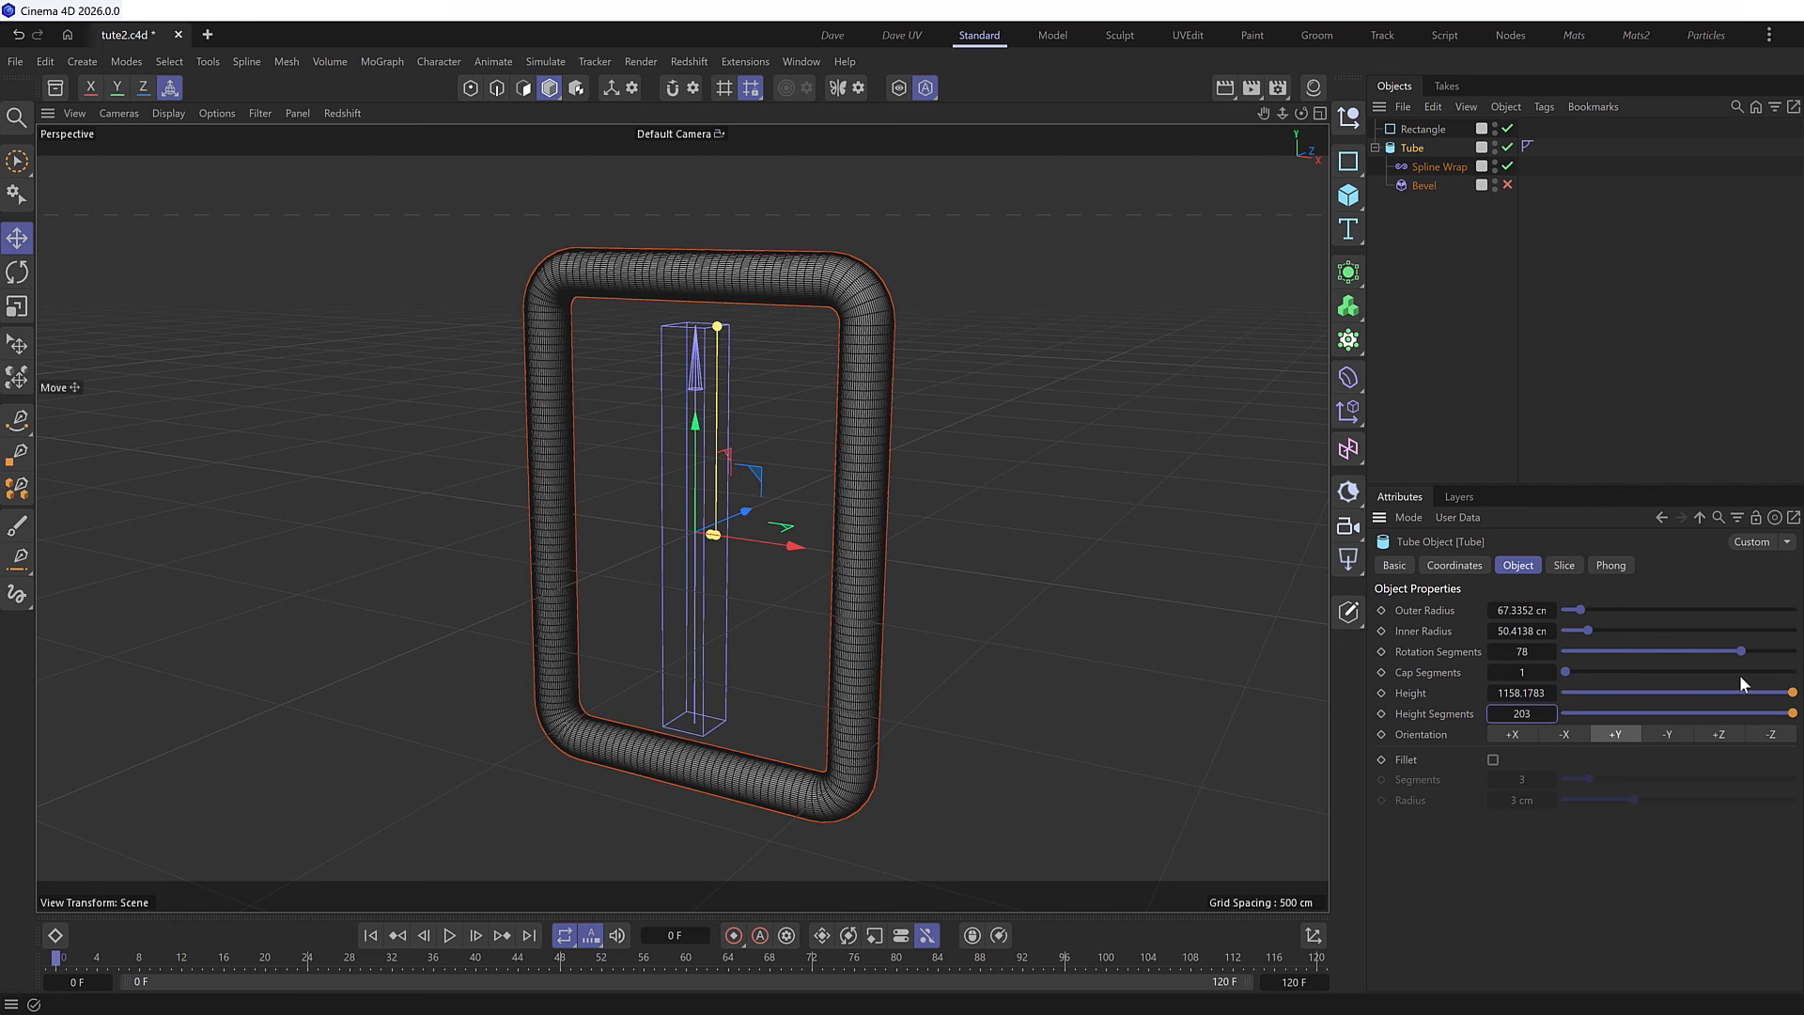
left_click_drag(1744, 653, 1586, 661)
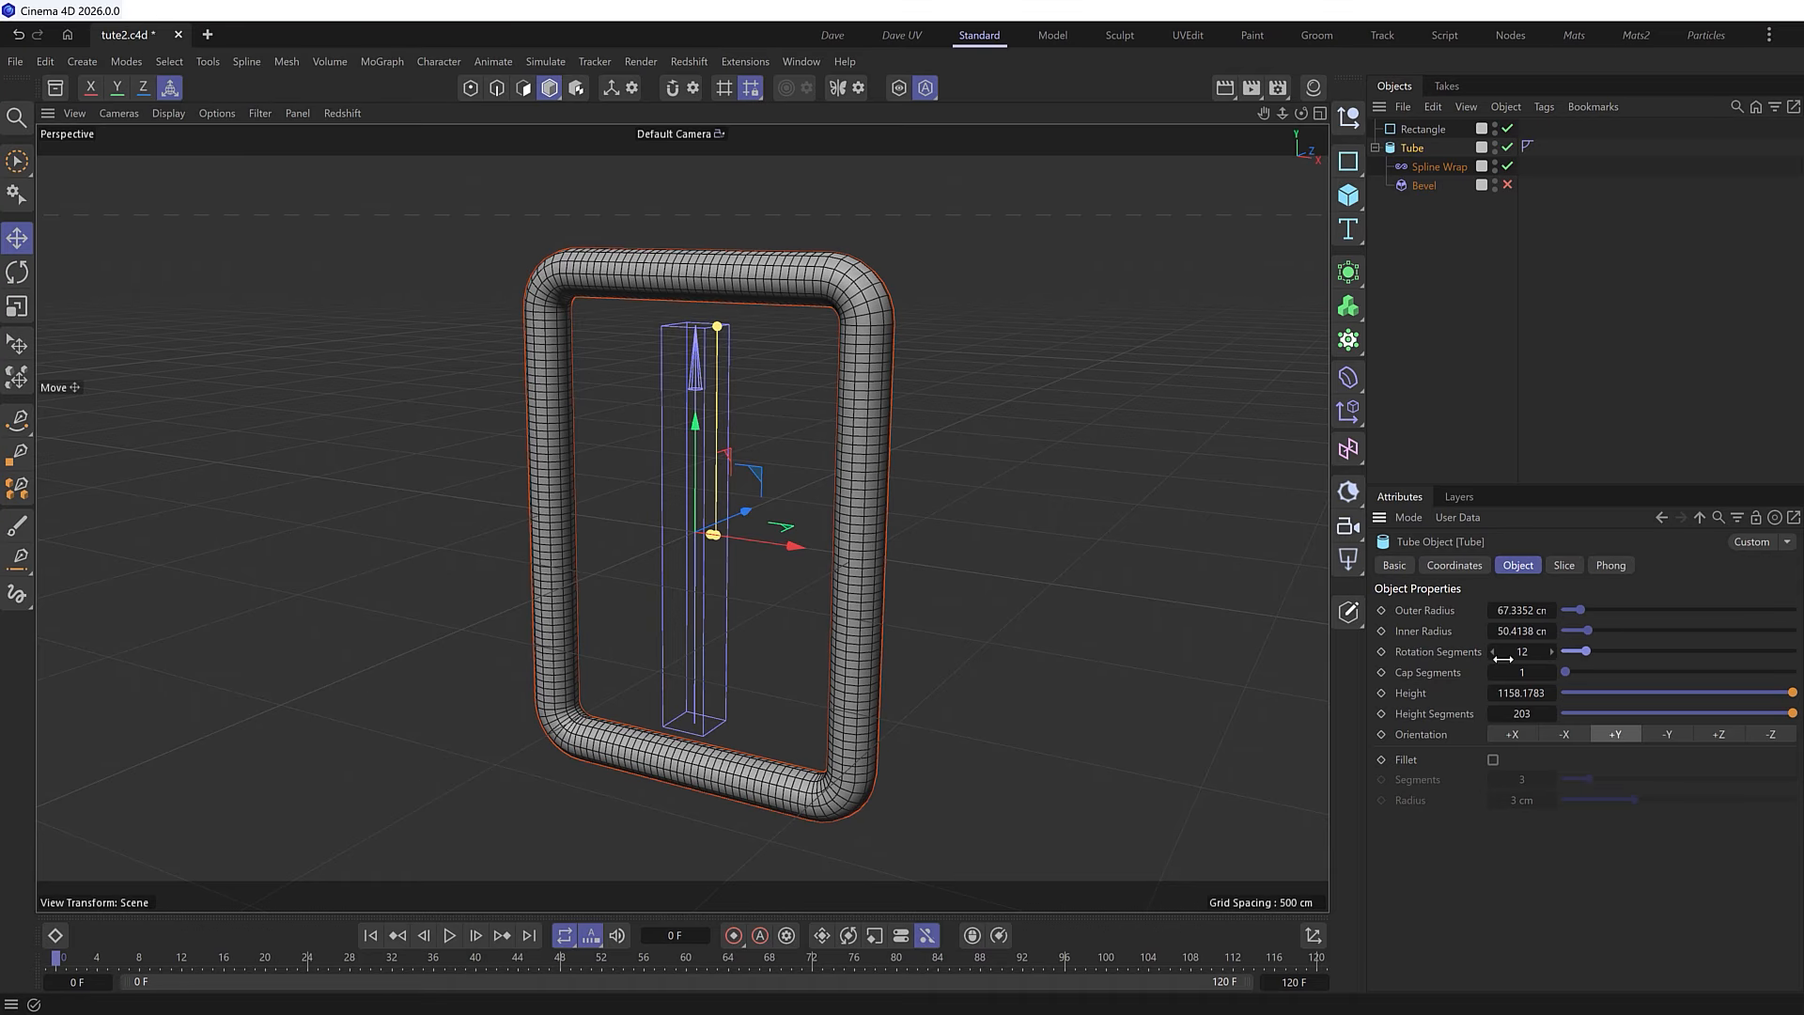
- Set the tube's Outer Radius to 25 cm and its Inner Radius to 8 cm
left_click_drag(1052, 590, 899, 395, "alt")
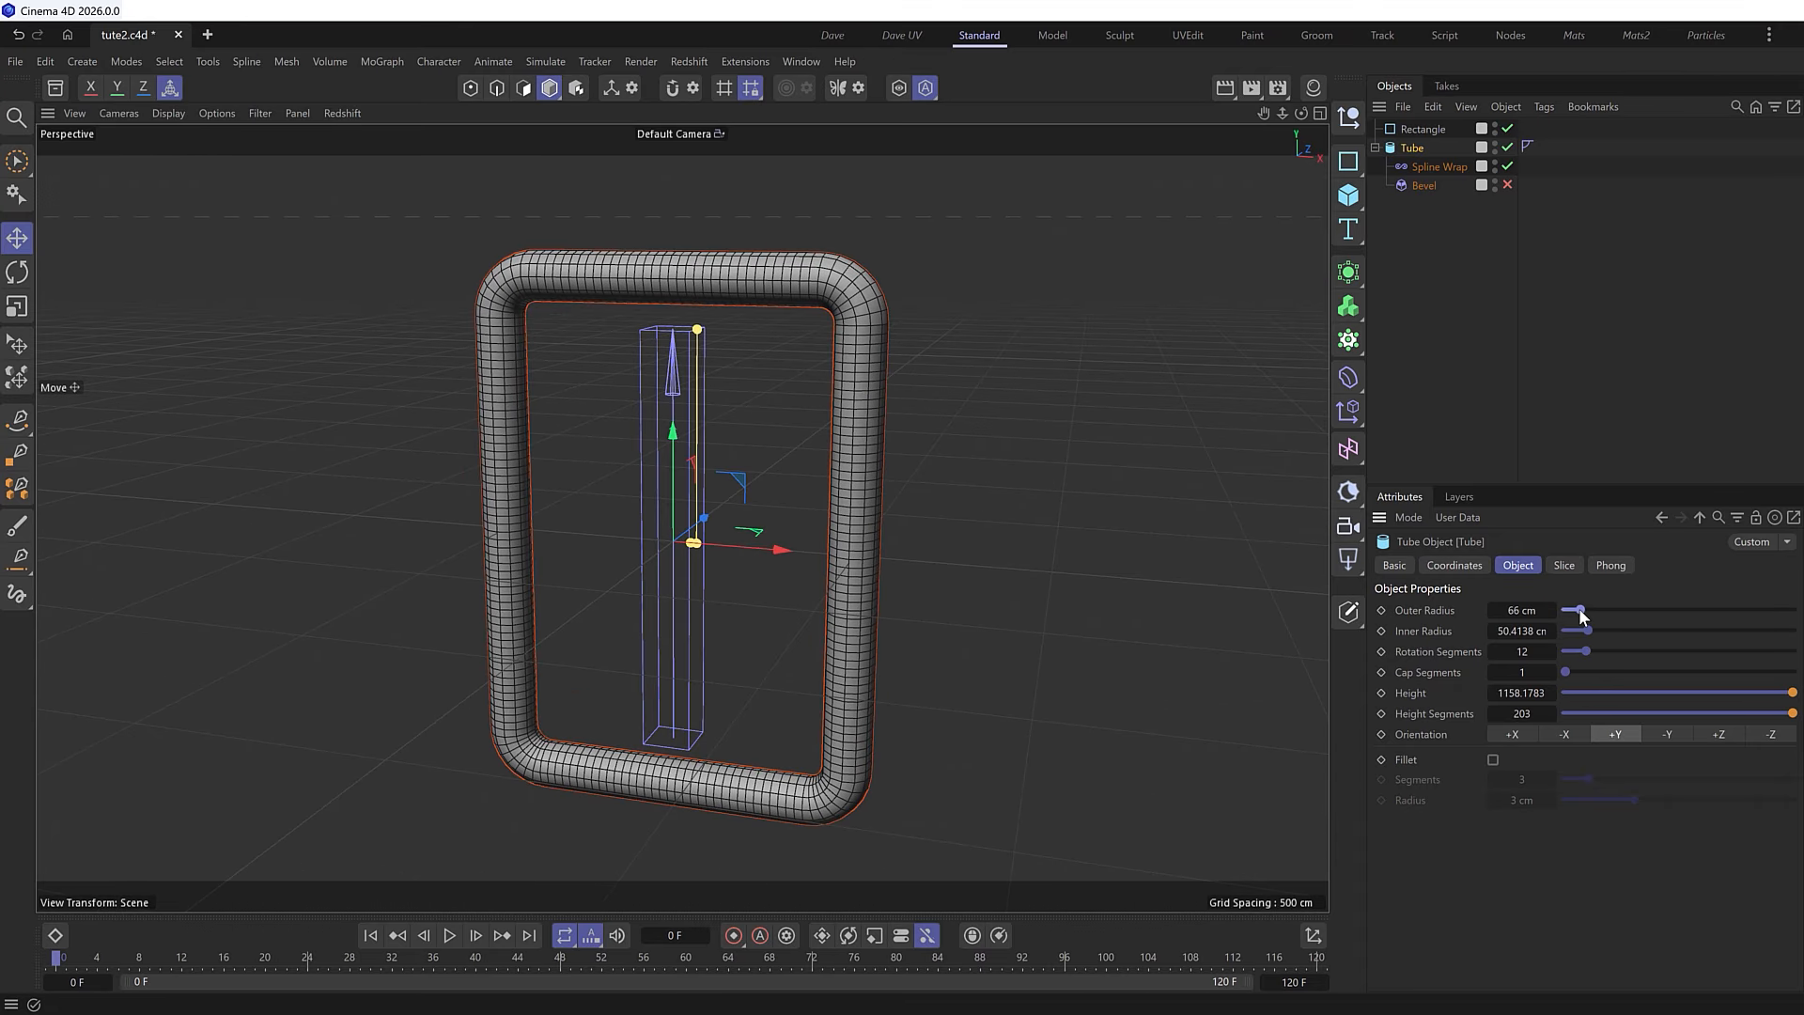
left_click_drag(1580, 609, 1569, 611)
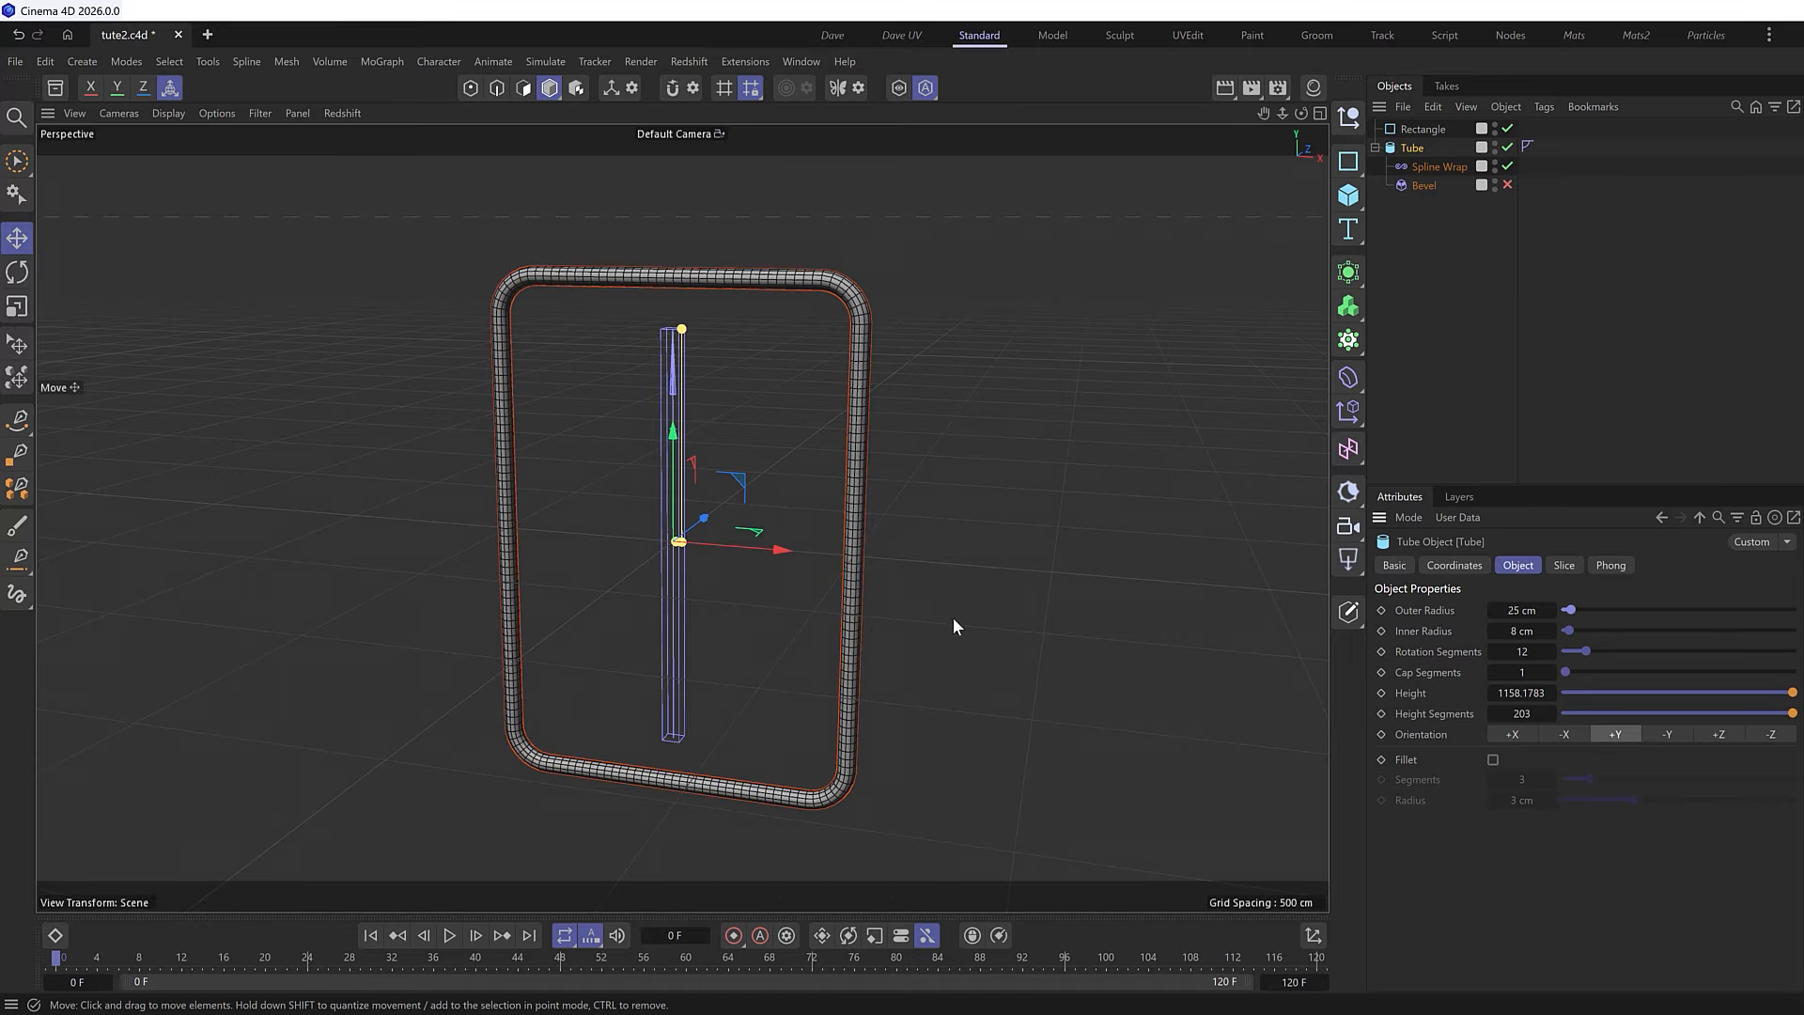
left_click_drag(952, 617, 819, 619, "alt")
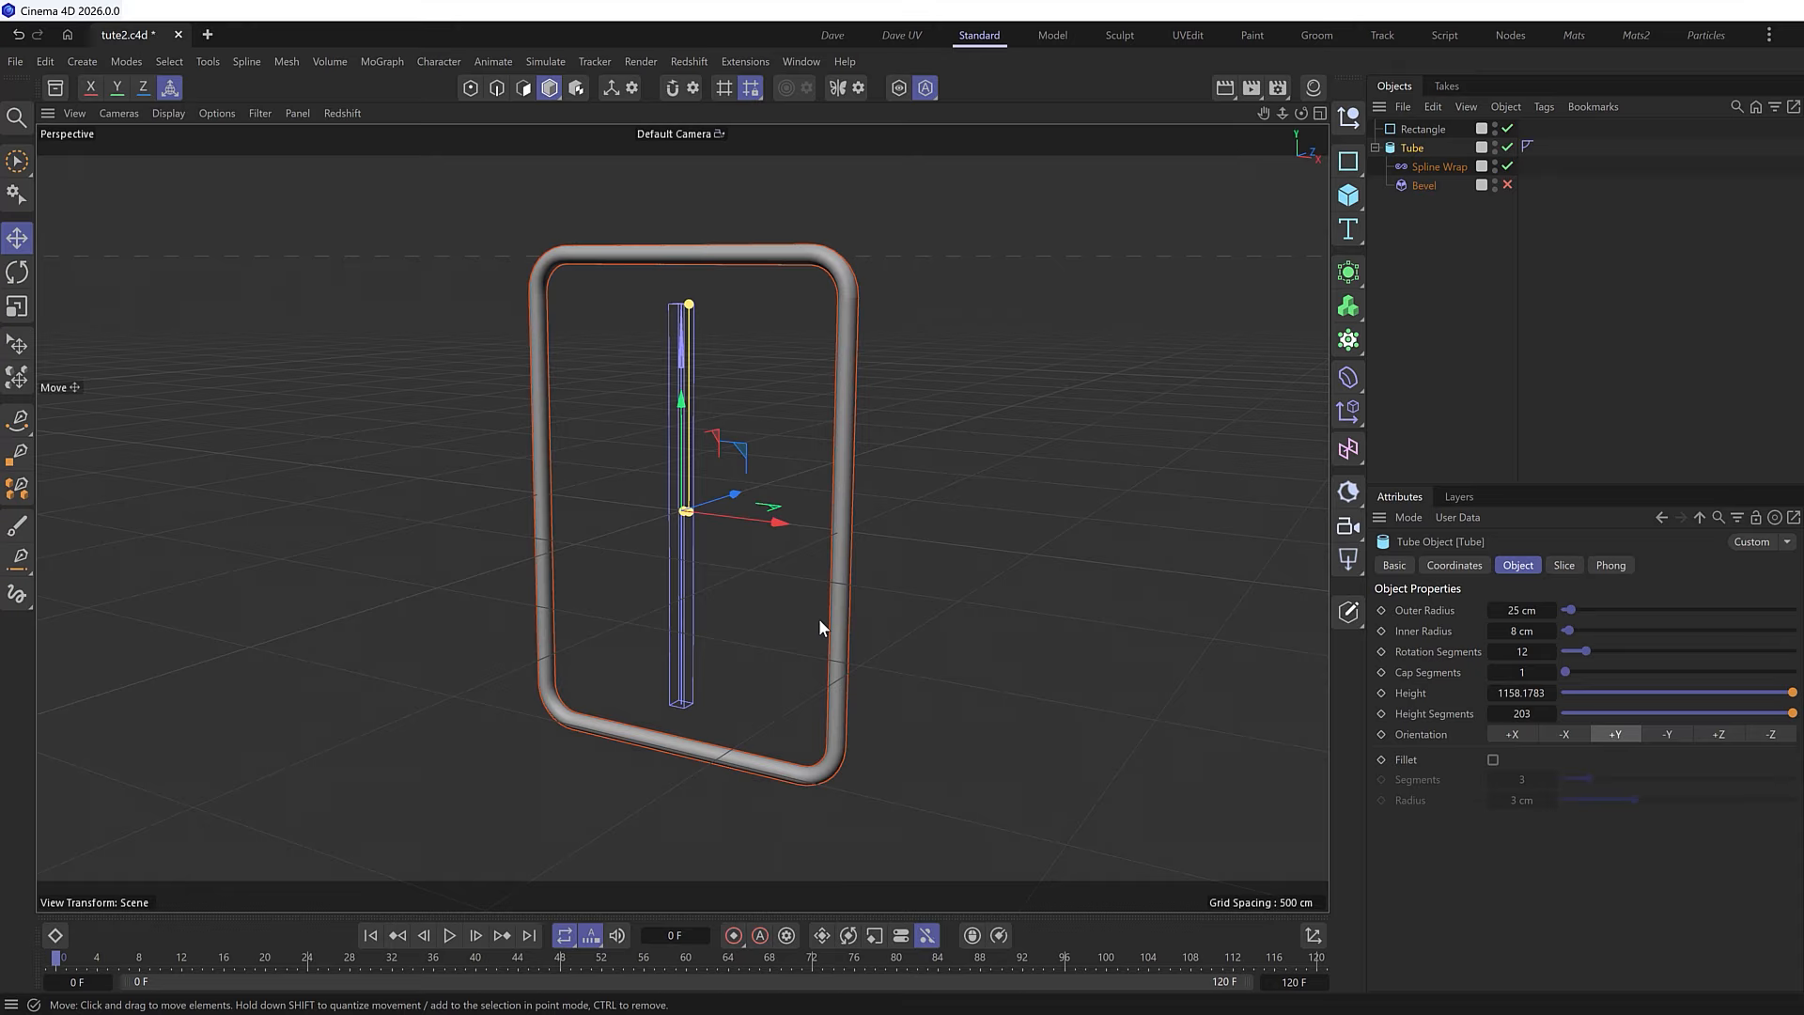
- Disable the Spline Wrap and place three thin cylinders, 50 cm in radius and about 16 cm high, at intervals along the tube
left_click(1507, 166)
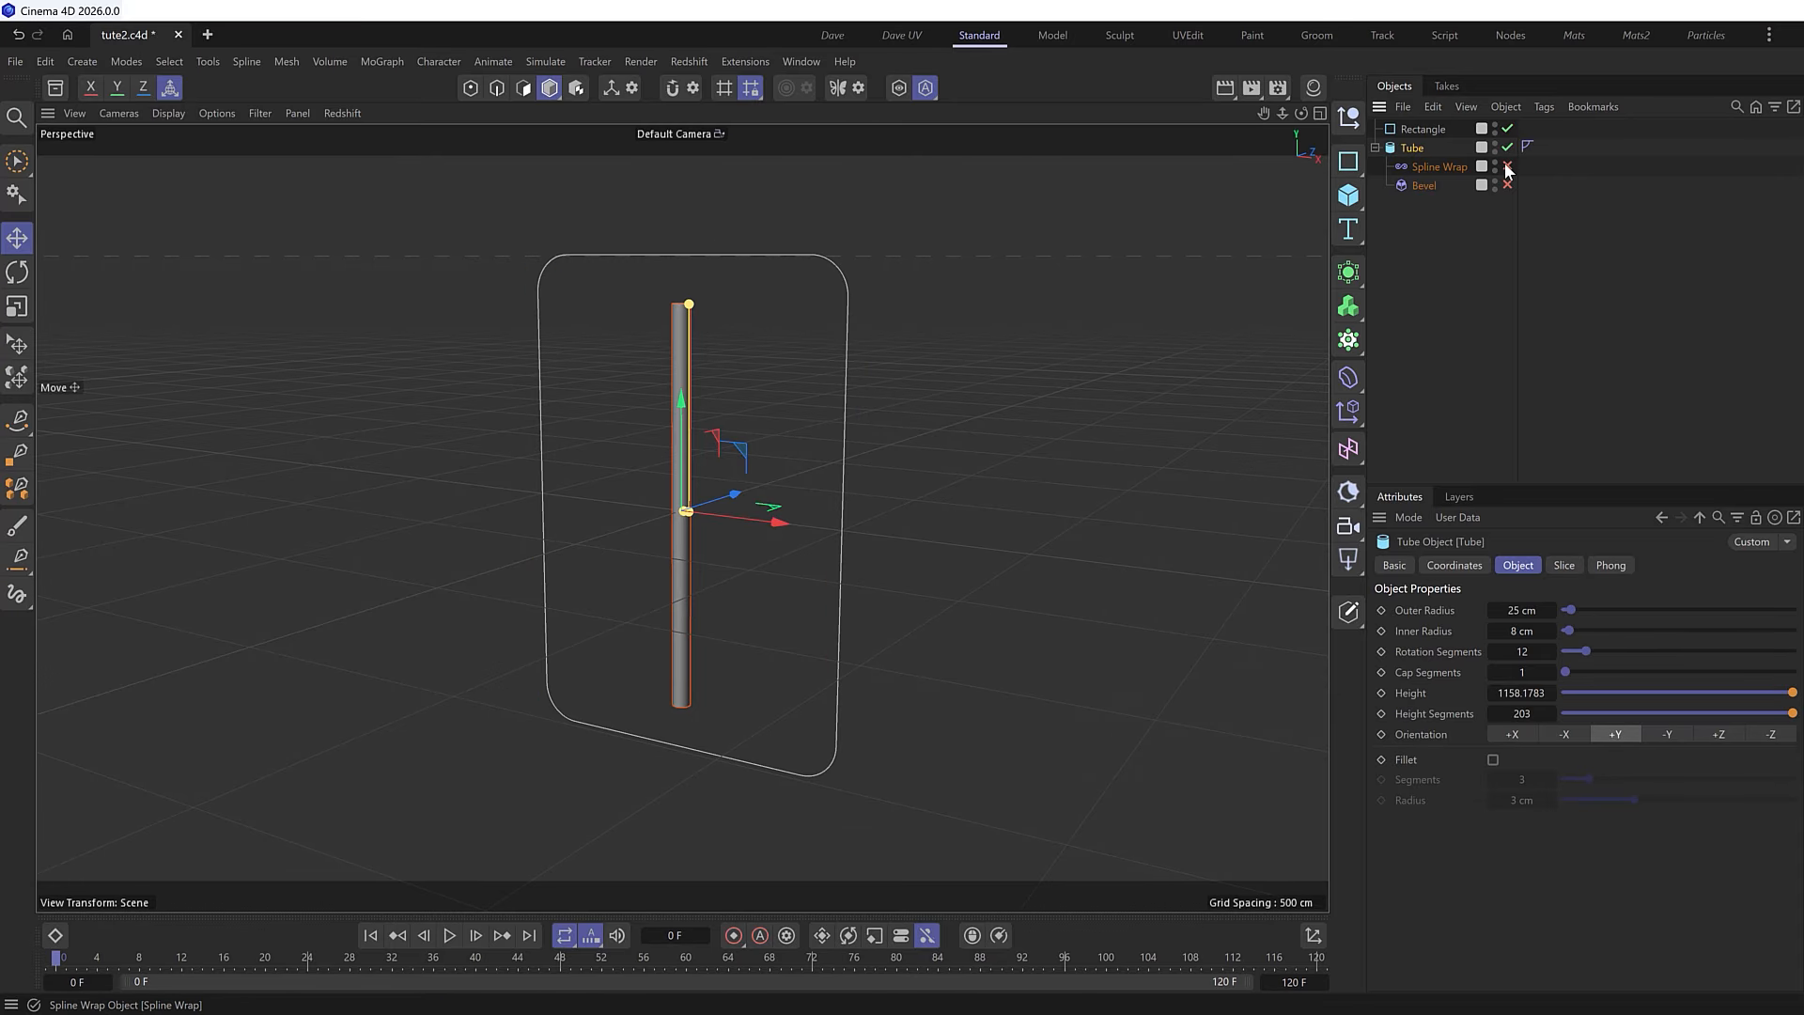
left_click(1351, 195)
left_click(1545, 226)
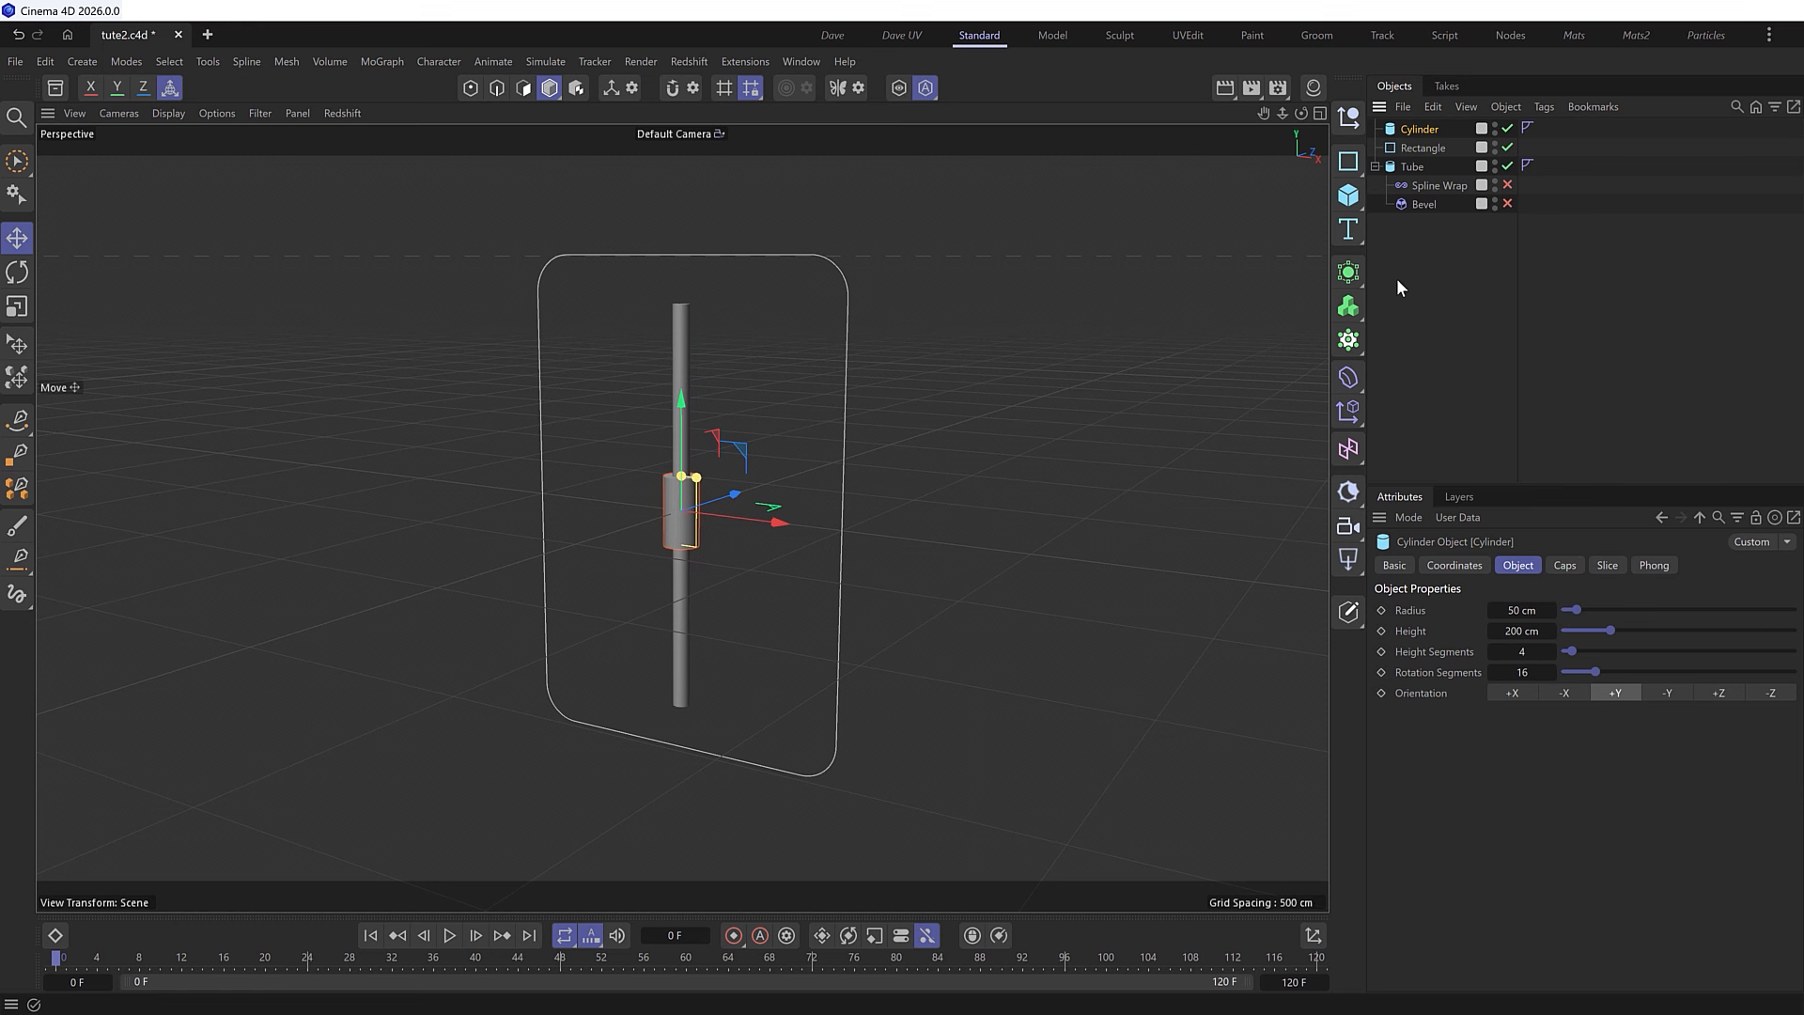
left_click_drag(680, 480, 686, 567)
left_click(685, 566, "ctrl")
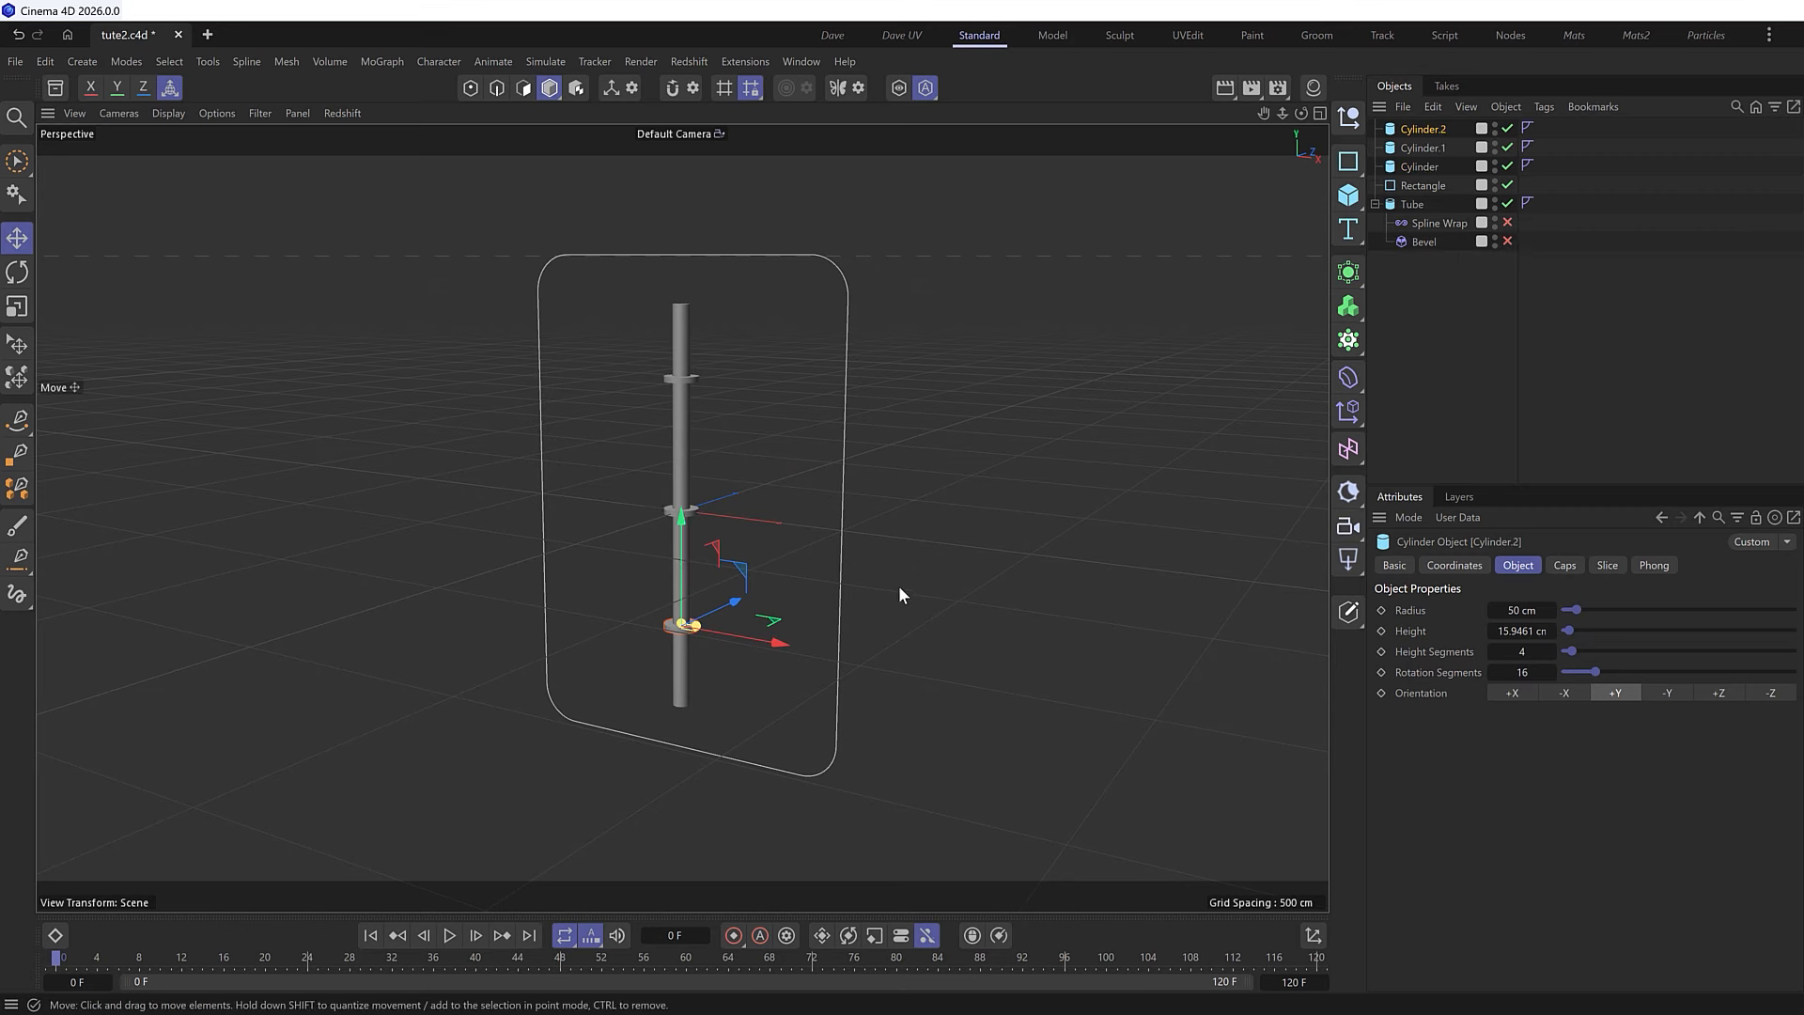
- Add a Null and make the three cylinders and the tube its children
left_click(1346, 118)
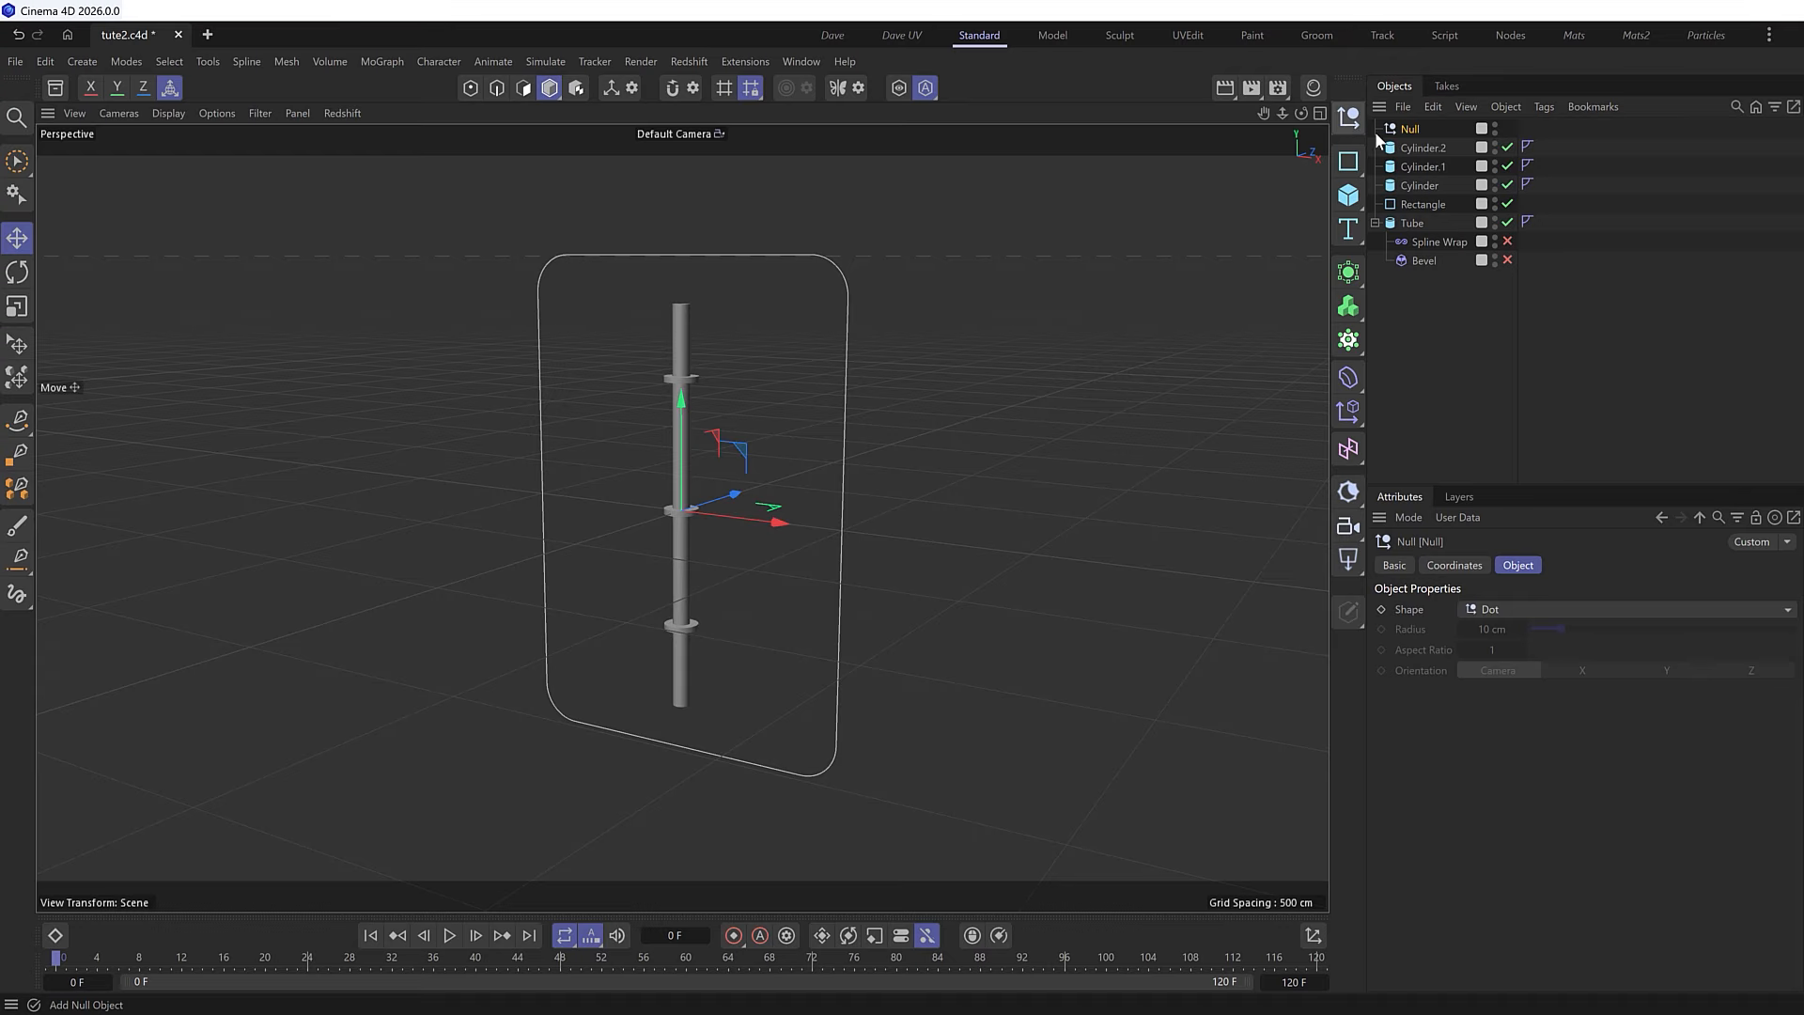
left_click(1422, 146)
left_click(1411, 184, "shift")
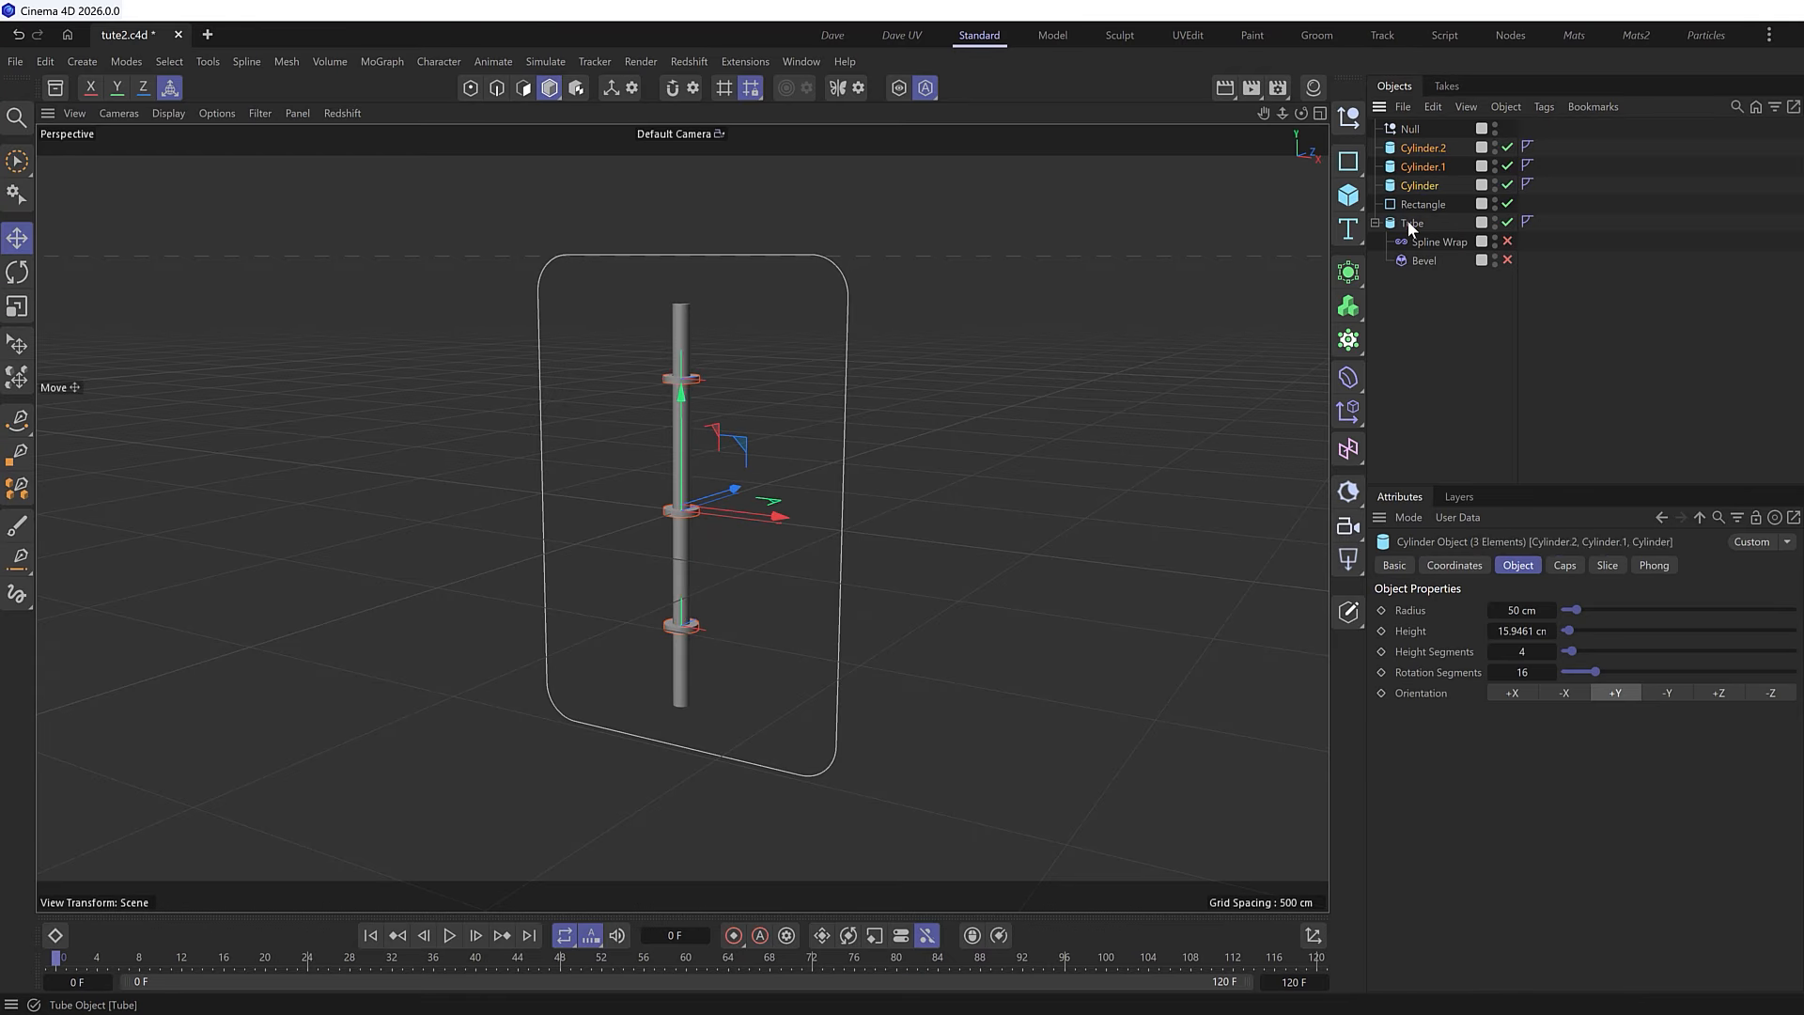
left_click(1411, 222, "ctrl")
left_click_drag(1407, 211, 1411, 128)
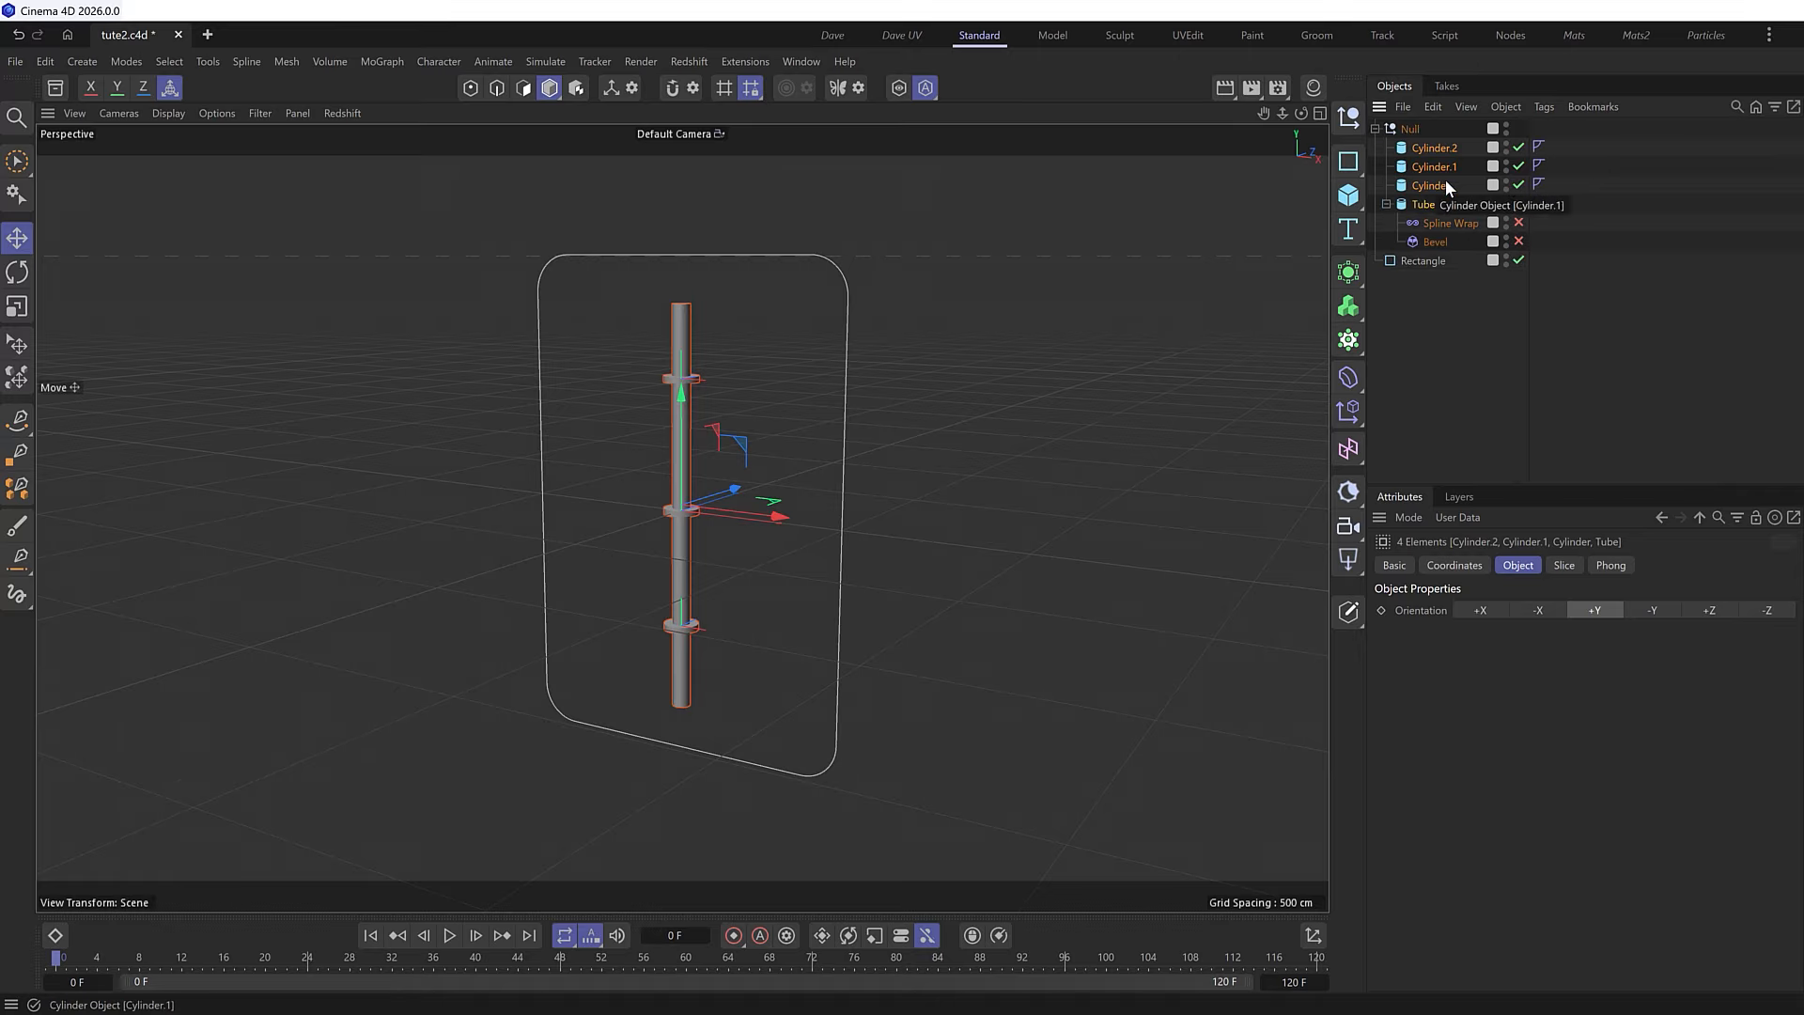
- Re-enable the Spline Wrap and move it and the Bevel out of the tube to sit directly under the Null
left_click(1519, 222)
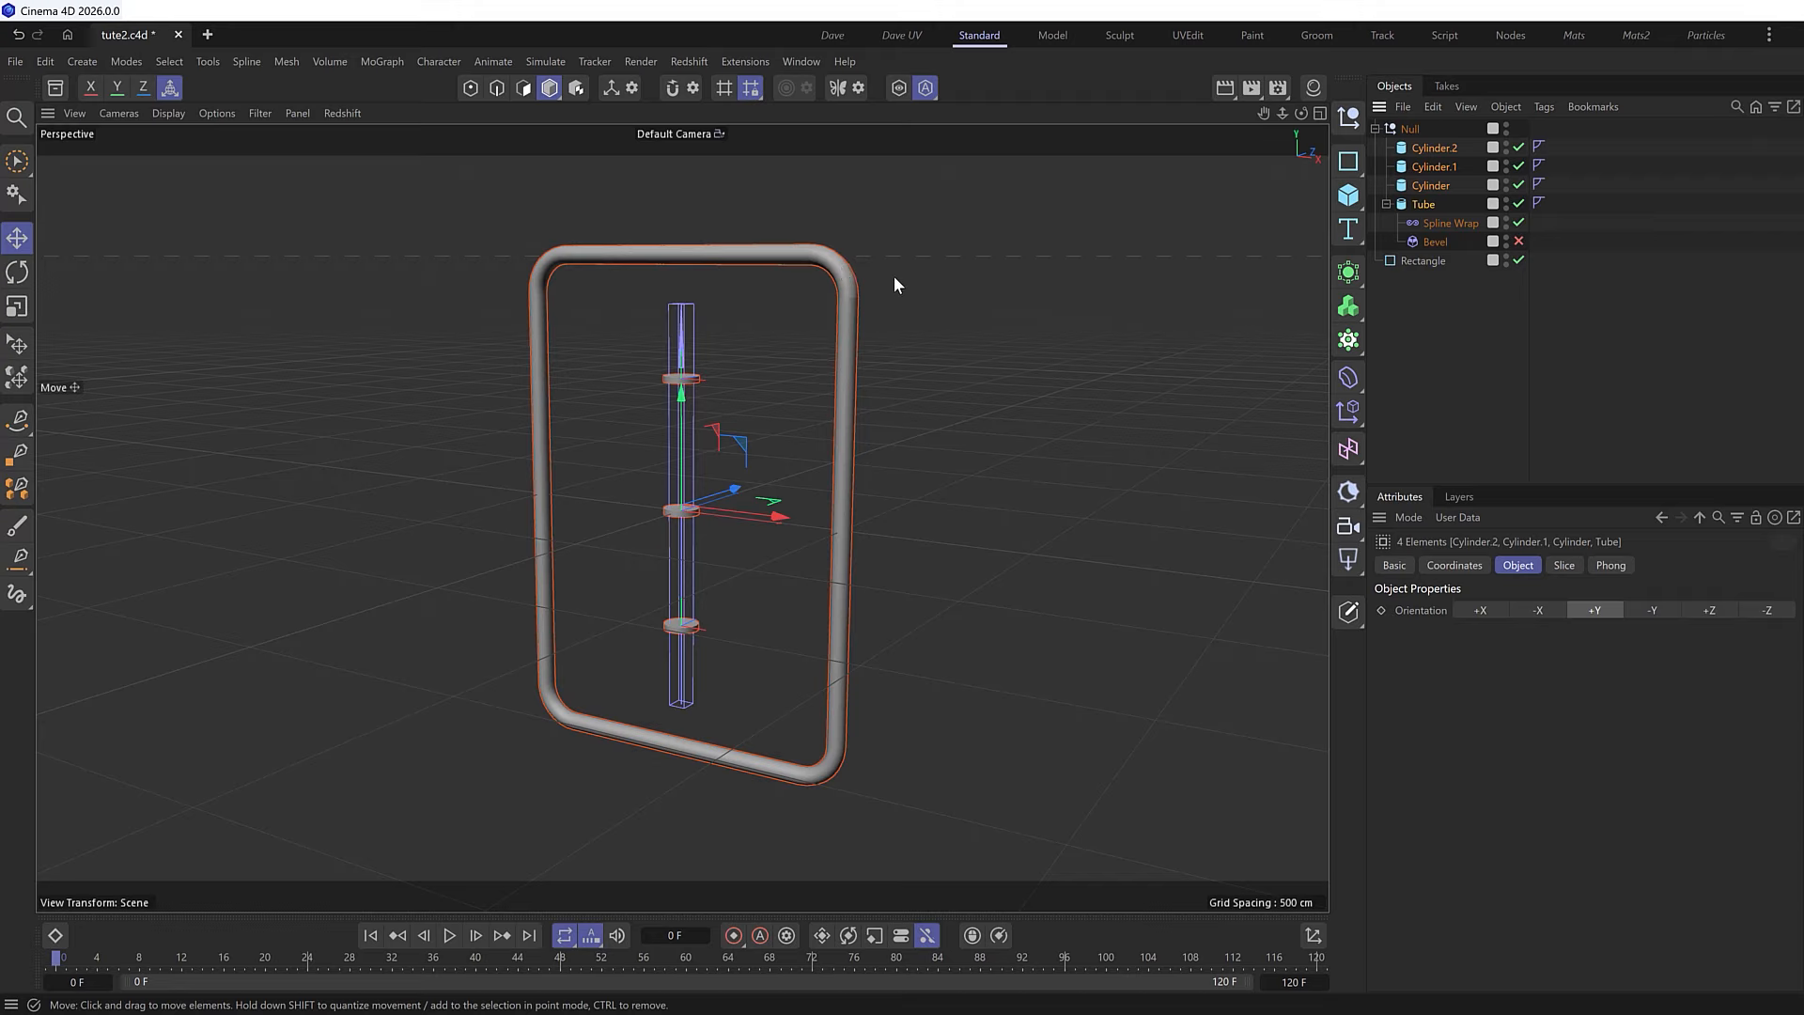
left_click(1436, 222)
left_click(1429, 240, "ctrl")
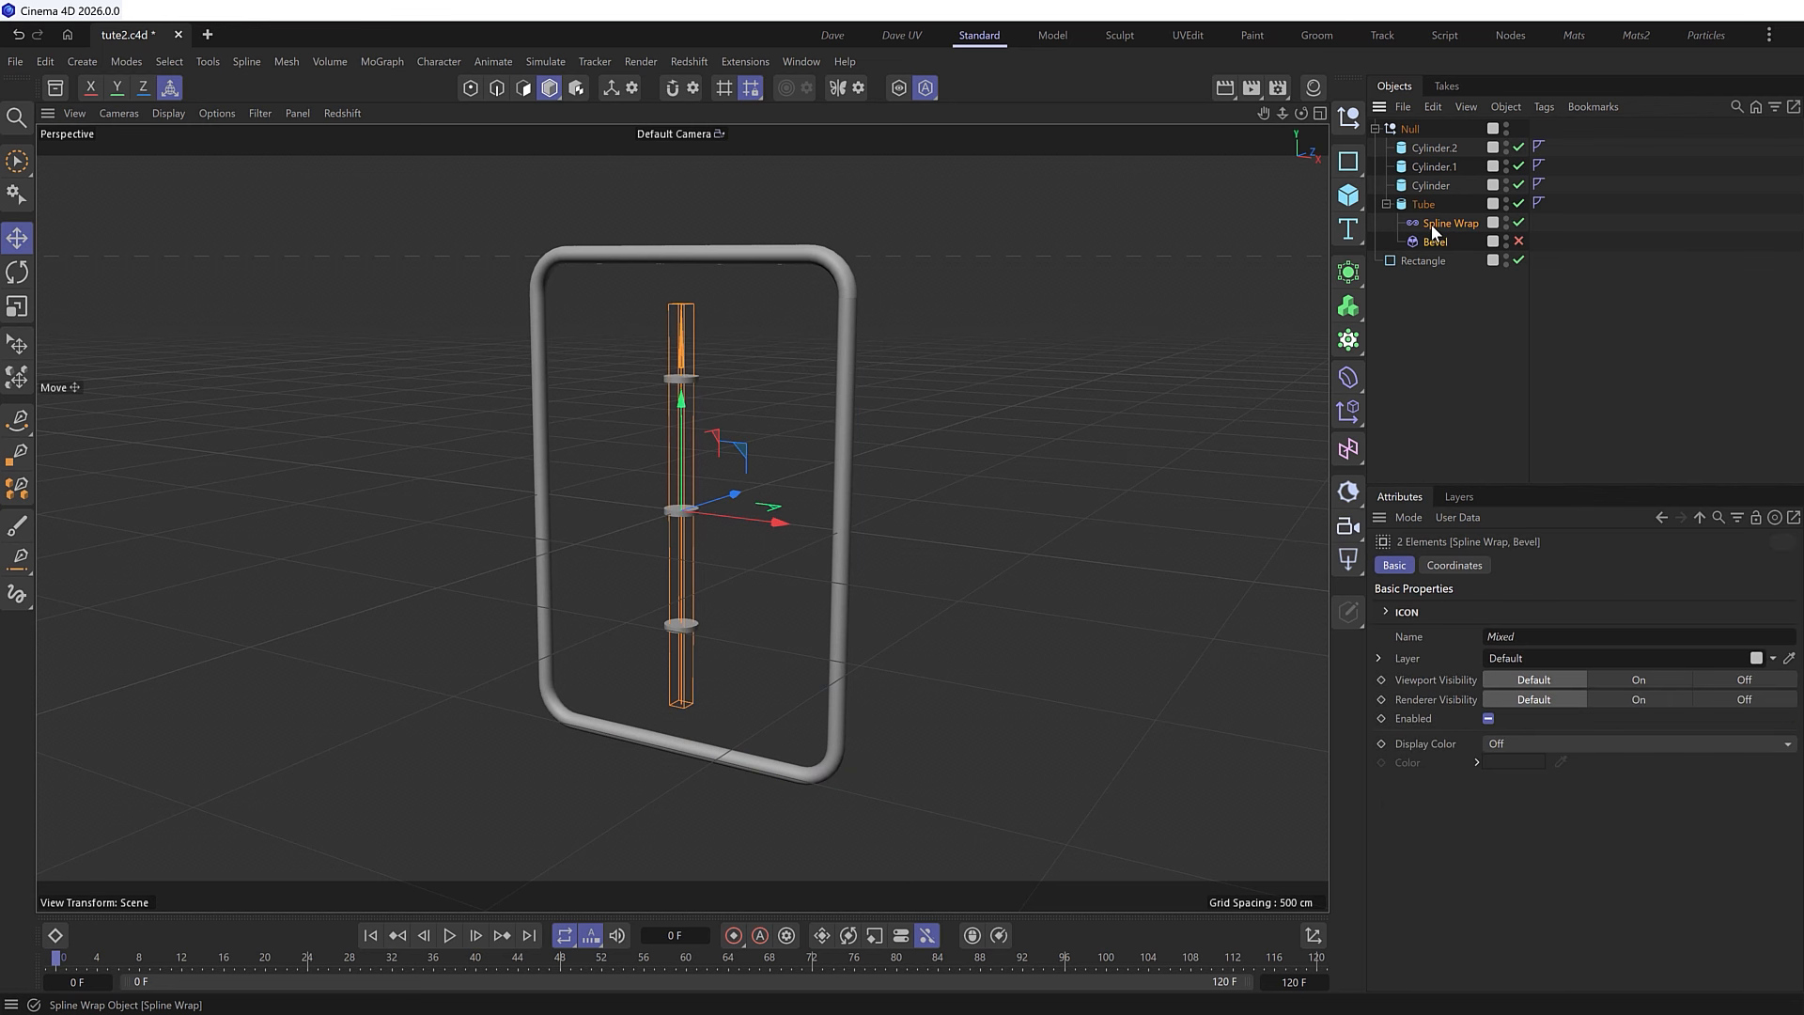
mouse_move(1433, 230)
left_mouse_down()
mouse_move(1416, 145)
mouse_move(1419, 248)
left_mouse_up()
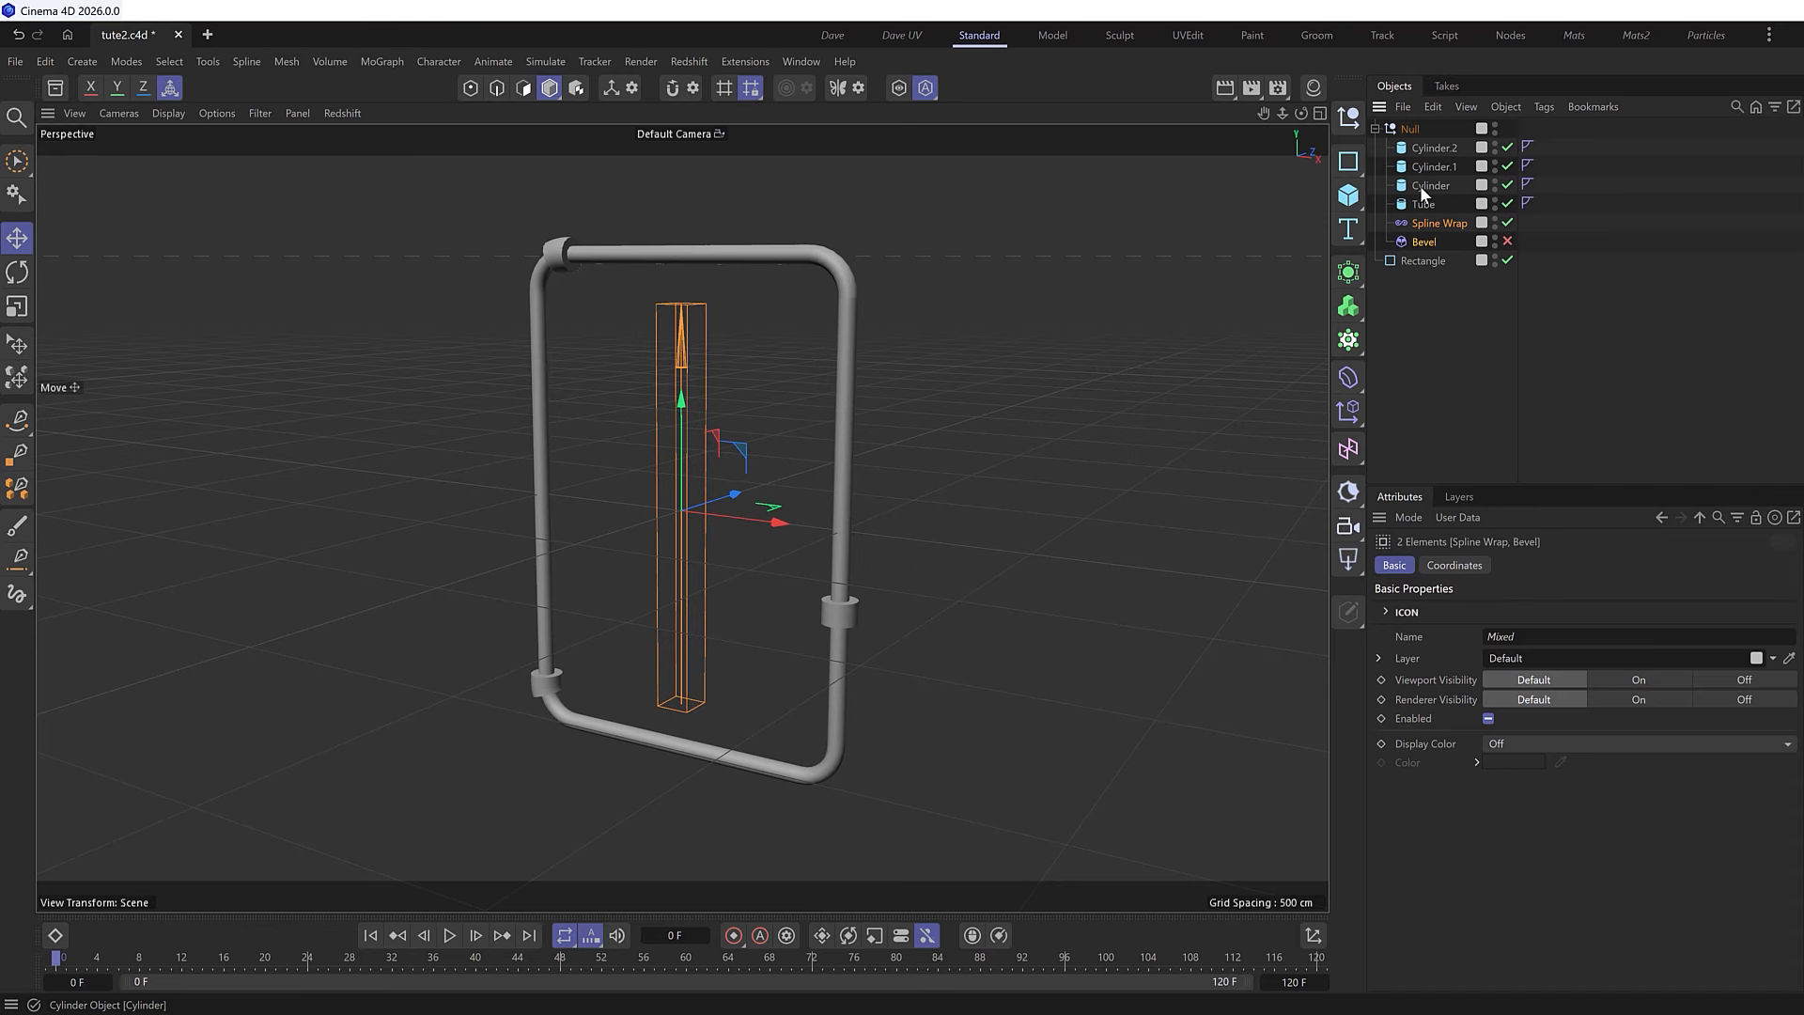
- Make three more copies of the cylinder along the tube and group them with the other cylinders above the tube in the Null
left_click_drag(864, 512, 814, 359, "alt")
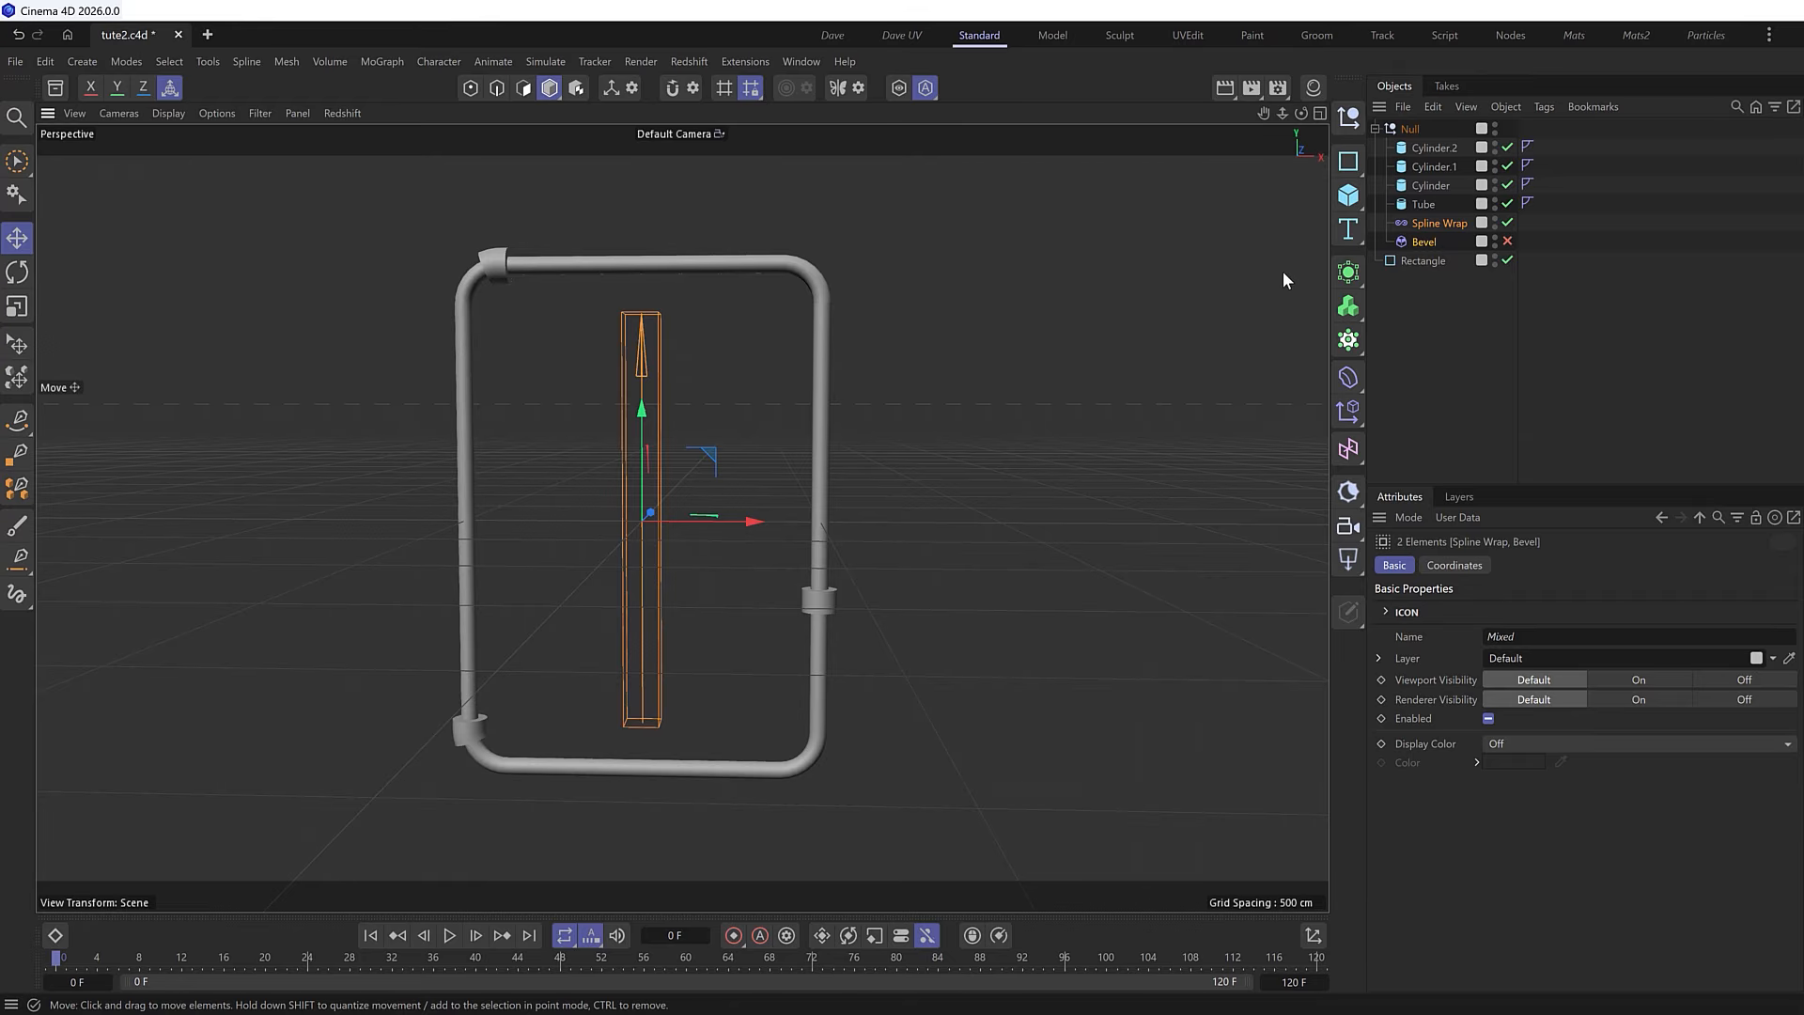
left_click(1429, 147)
left_click_drag(645, 637, 656, 481)
left_click_drag(656, 481, 653, 228, "ctrl")
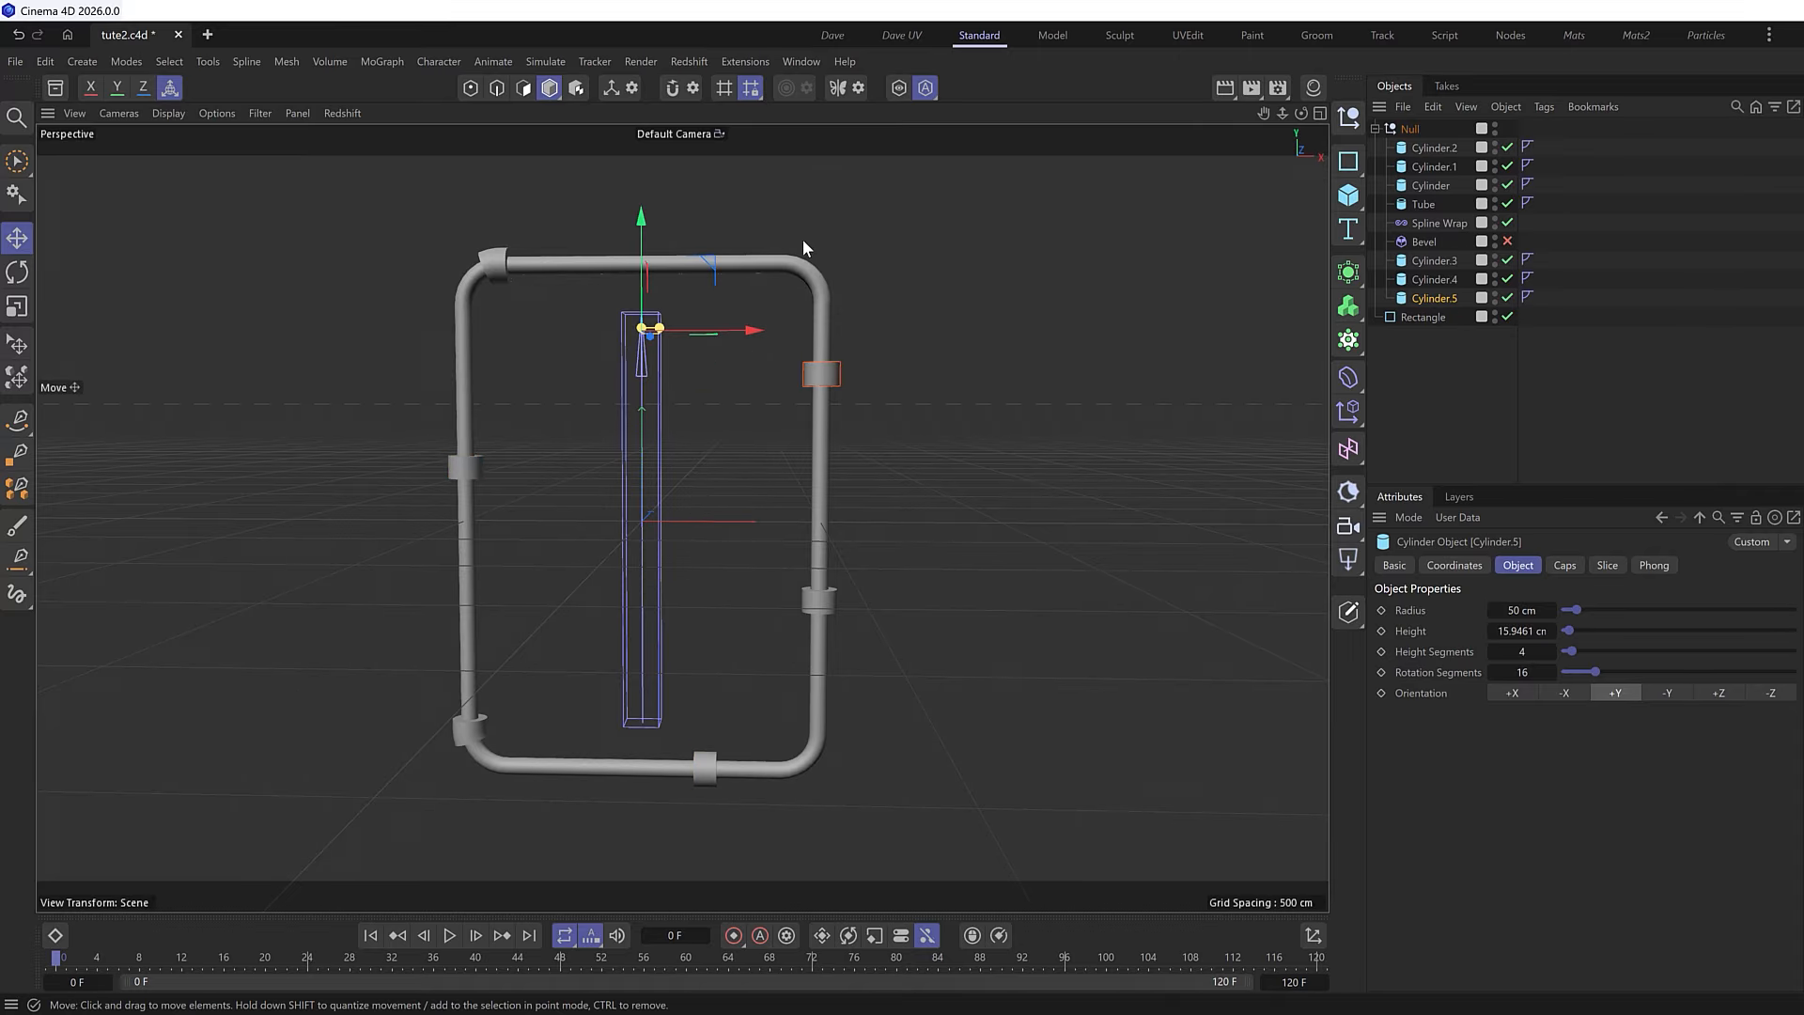
left_click(1430, 261, "shift")
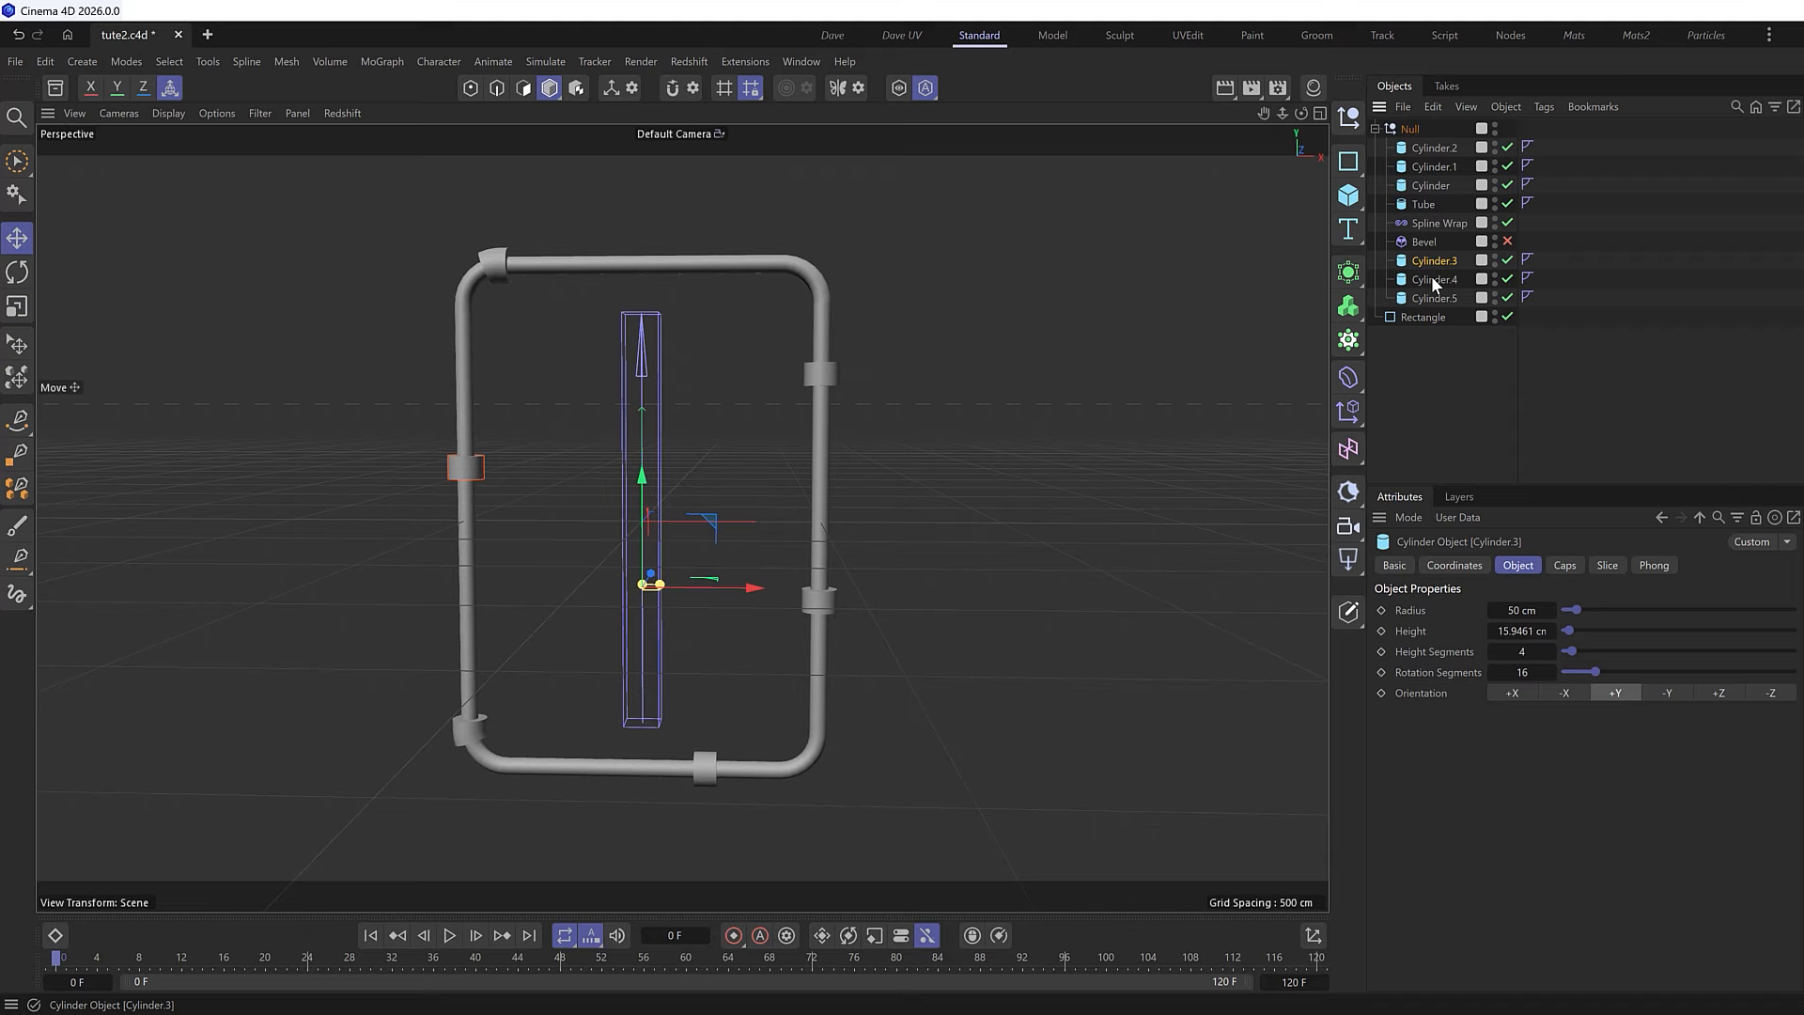
left_click_drag(1425, 262, 1412, 186)
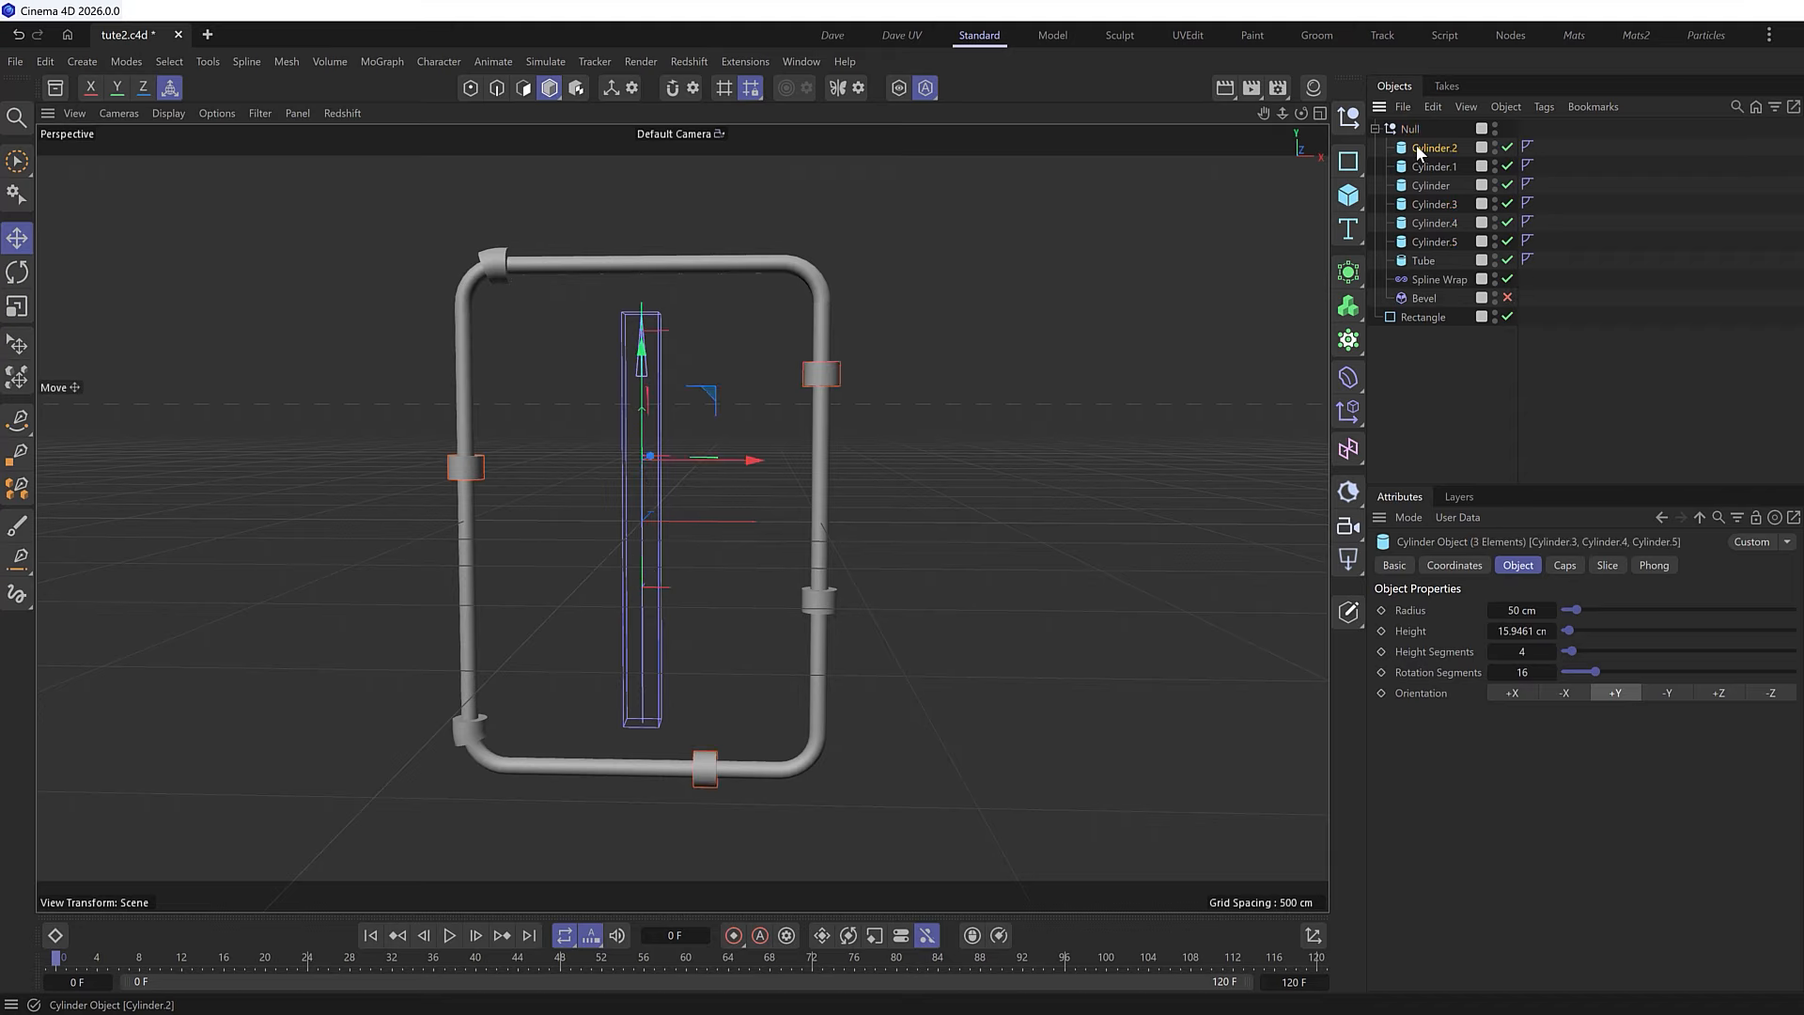
- Set the Height of all six cylinders to 6.9461 cm and their Radius to 32 cm
left_click(1417, 146)
left_click(1423, 239, "shift")
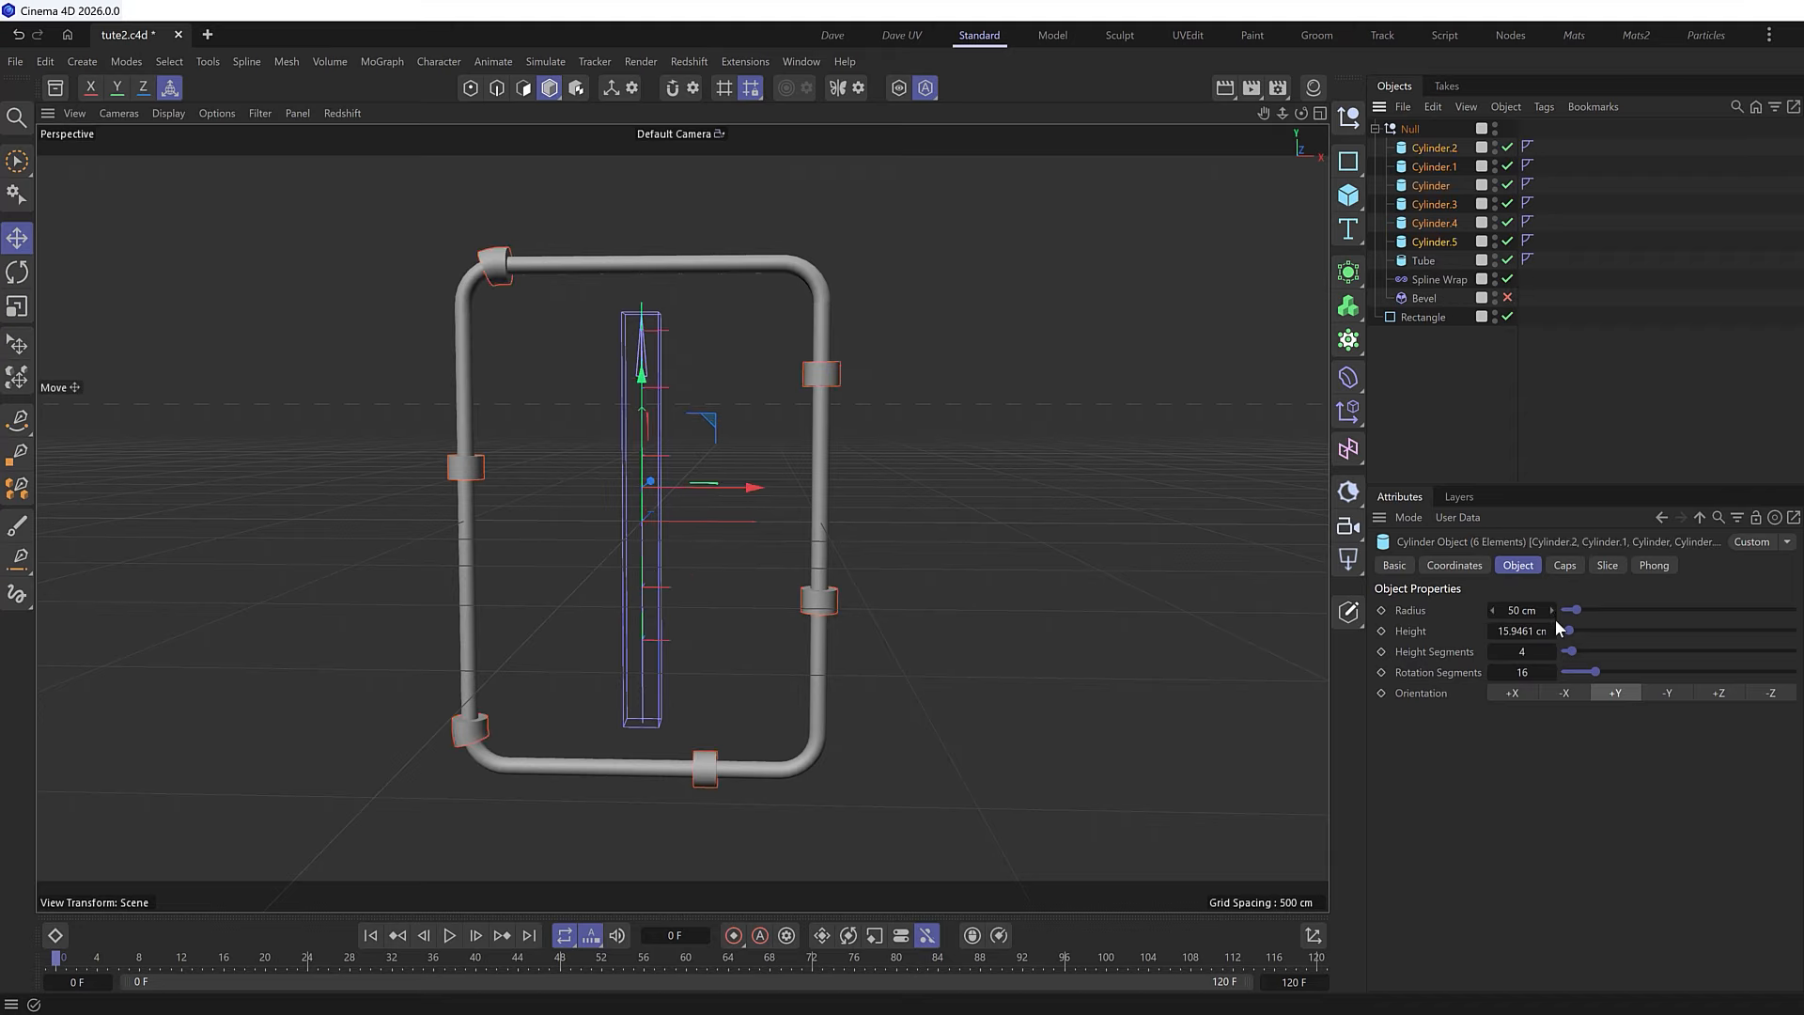
left_click_drag(1552, 629, 1528, 630)
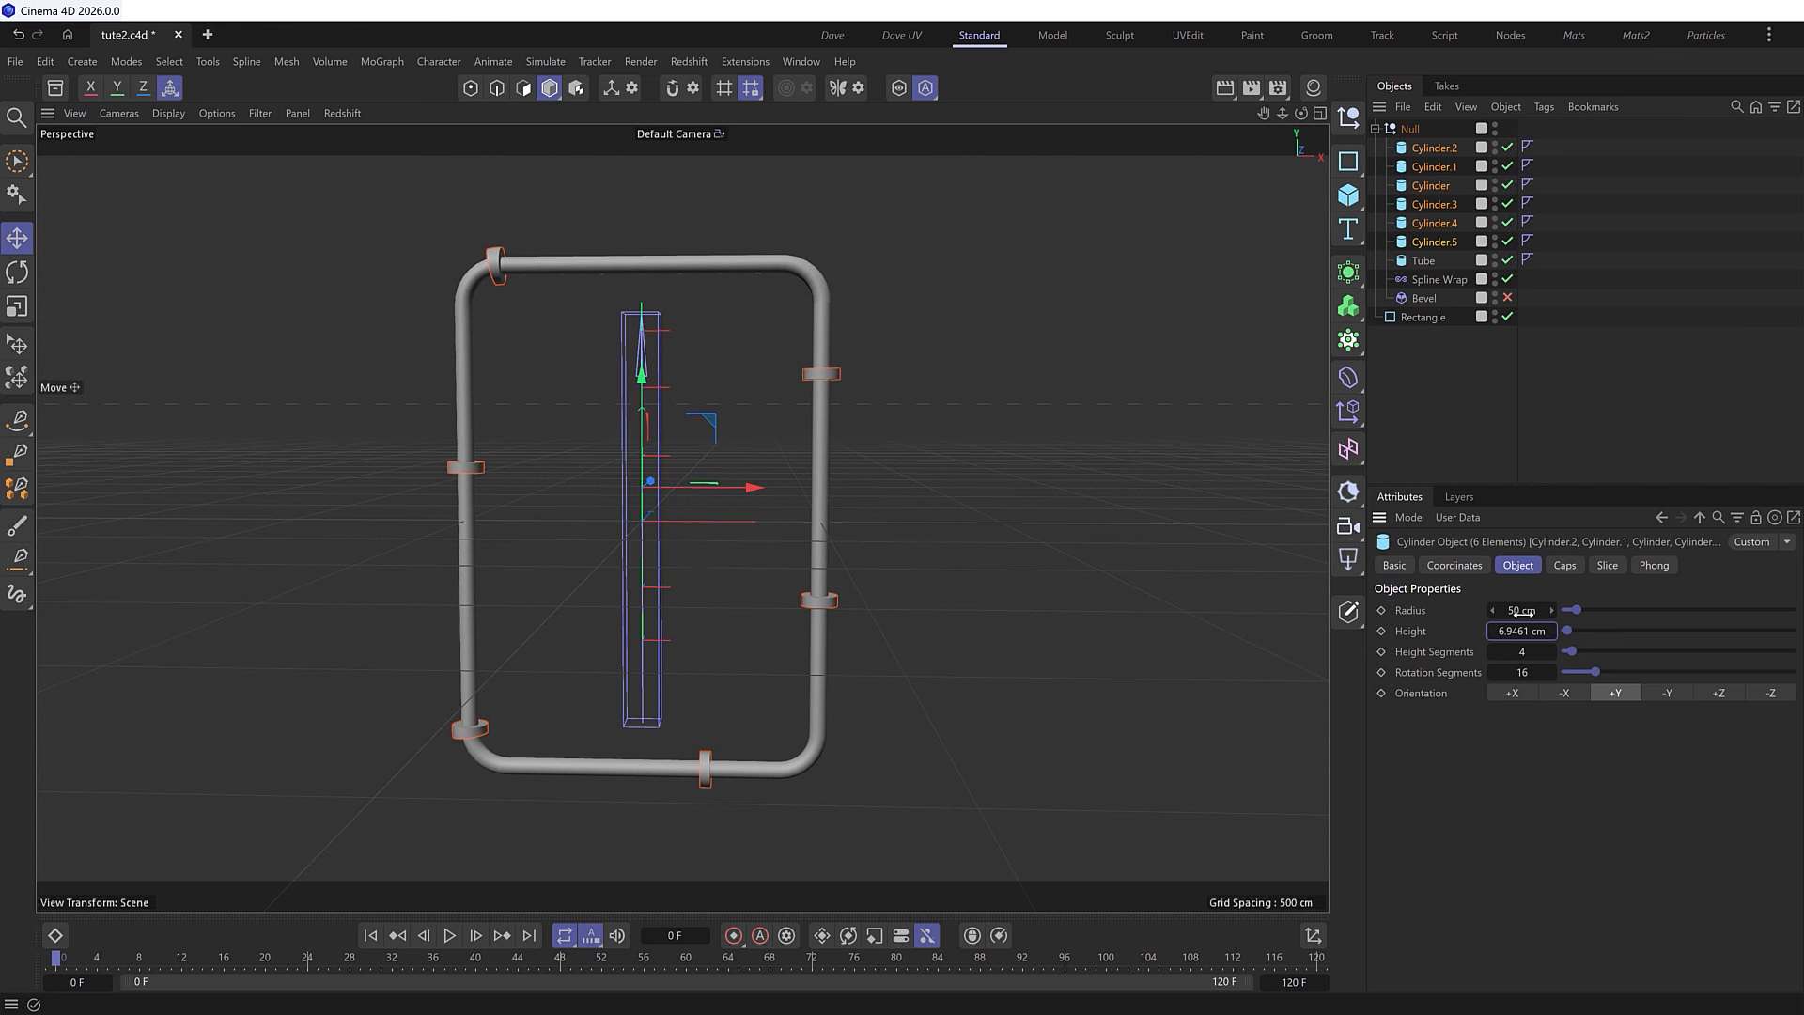
left_click_drag(1529, 610, 1507, 609)
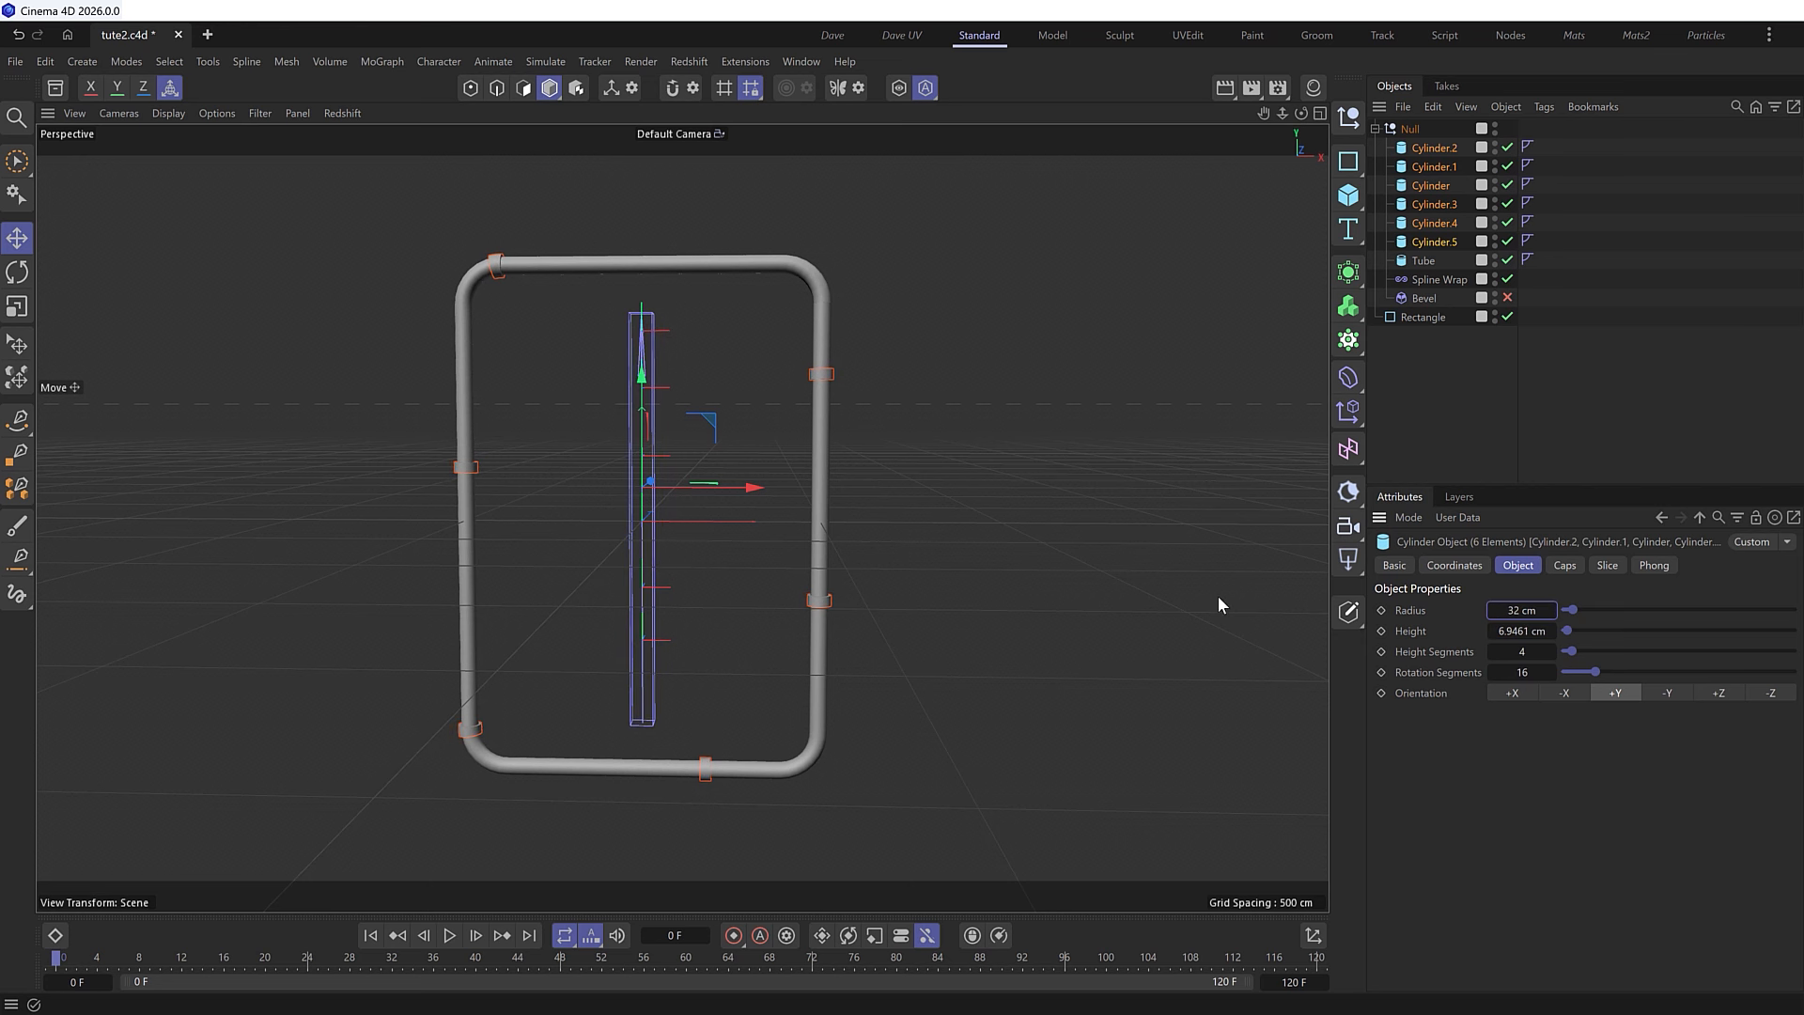
left_click_drag(1220, 604, 933, 558, "alt")
left_click(857, 504)
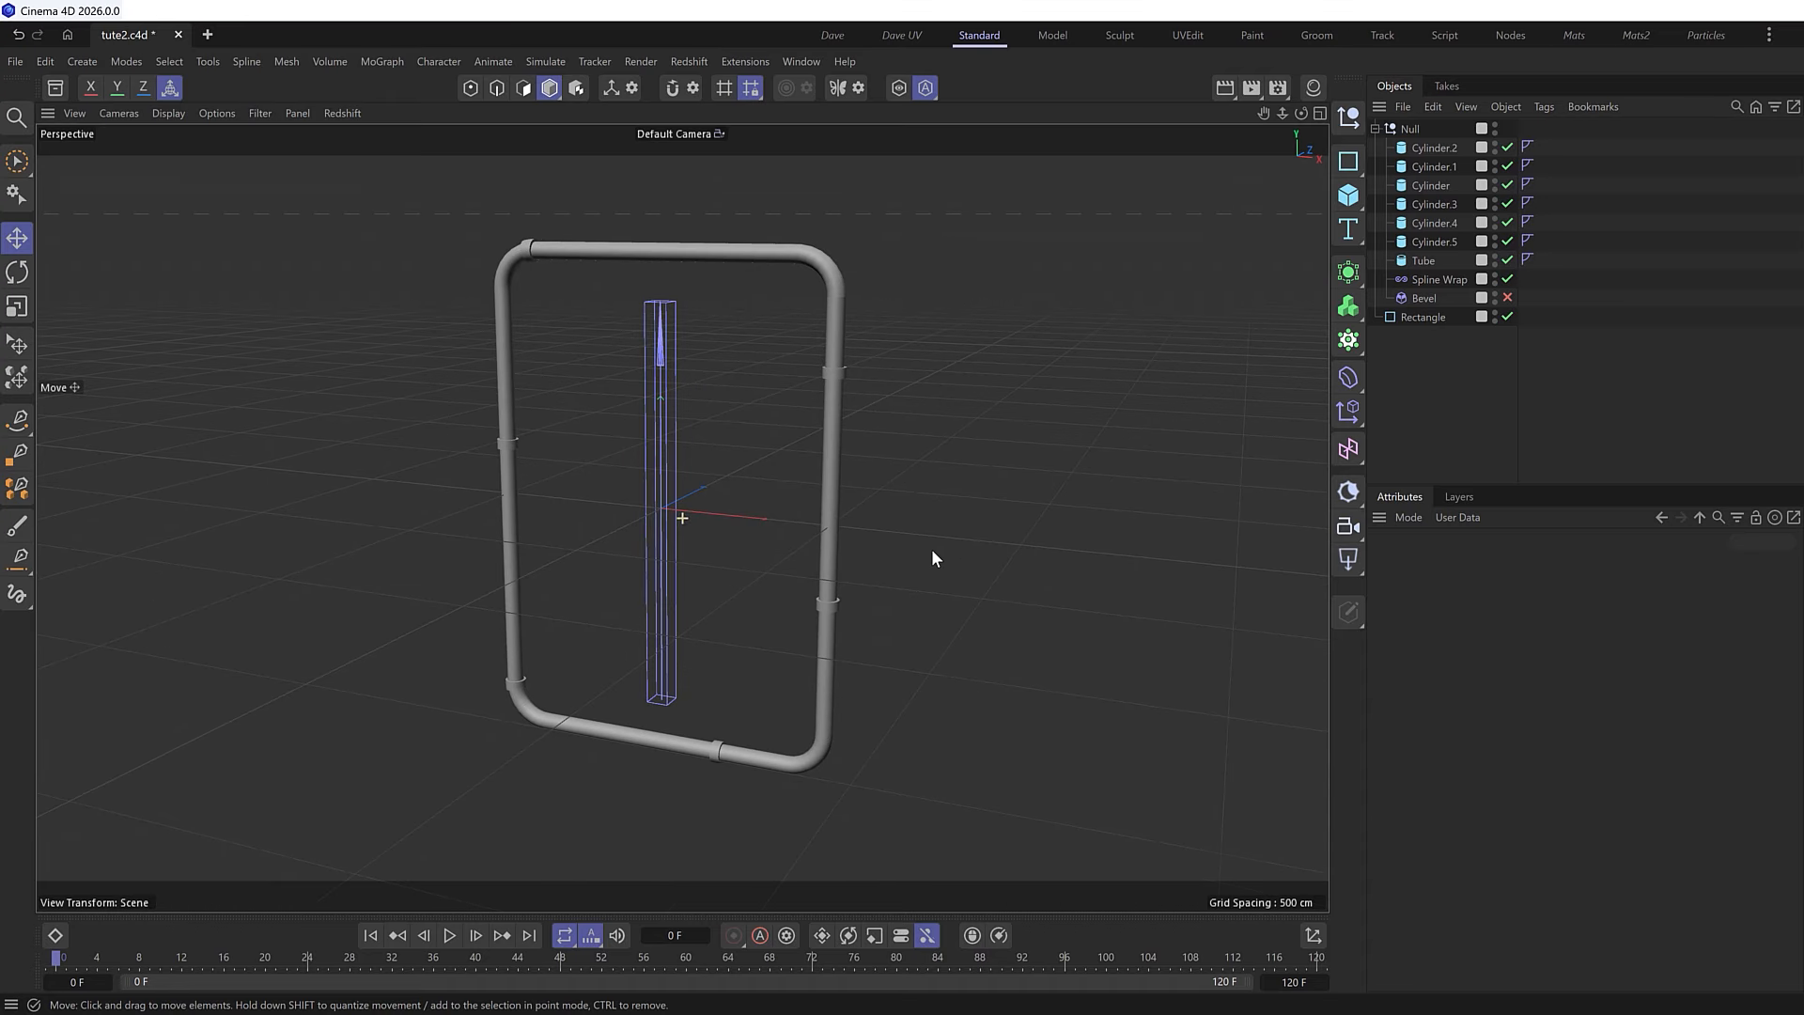
- Enable the Bevel deformer and examine its effect on one of the pipe collars up close
left_click(1507, 298)
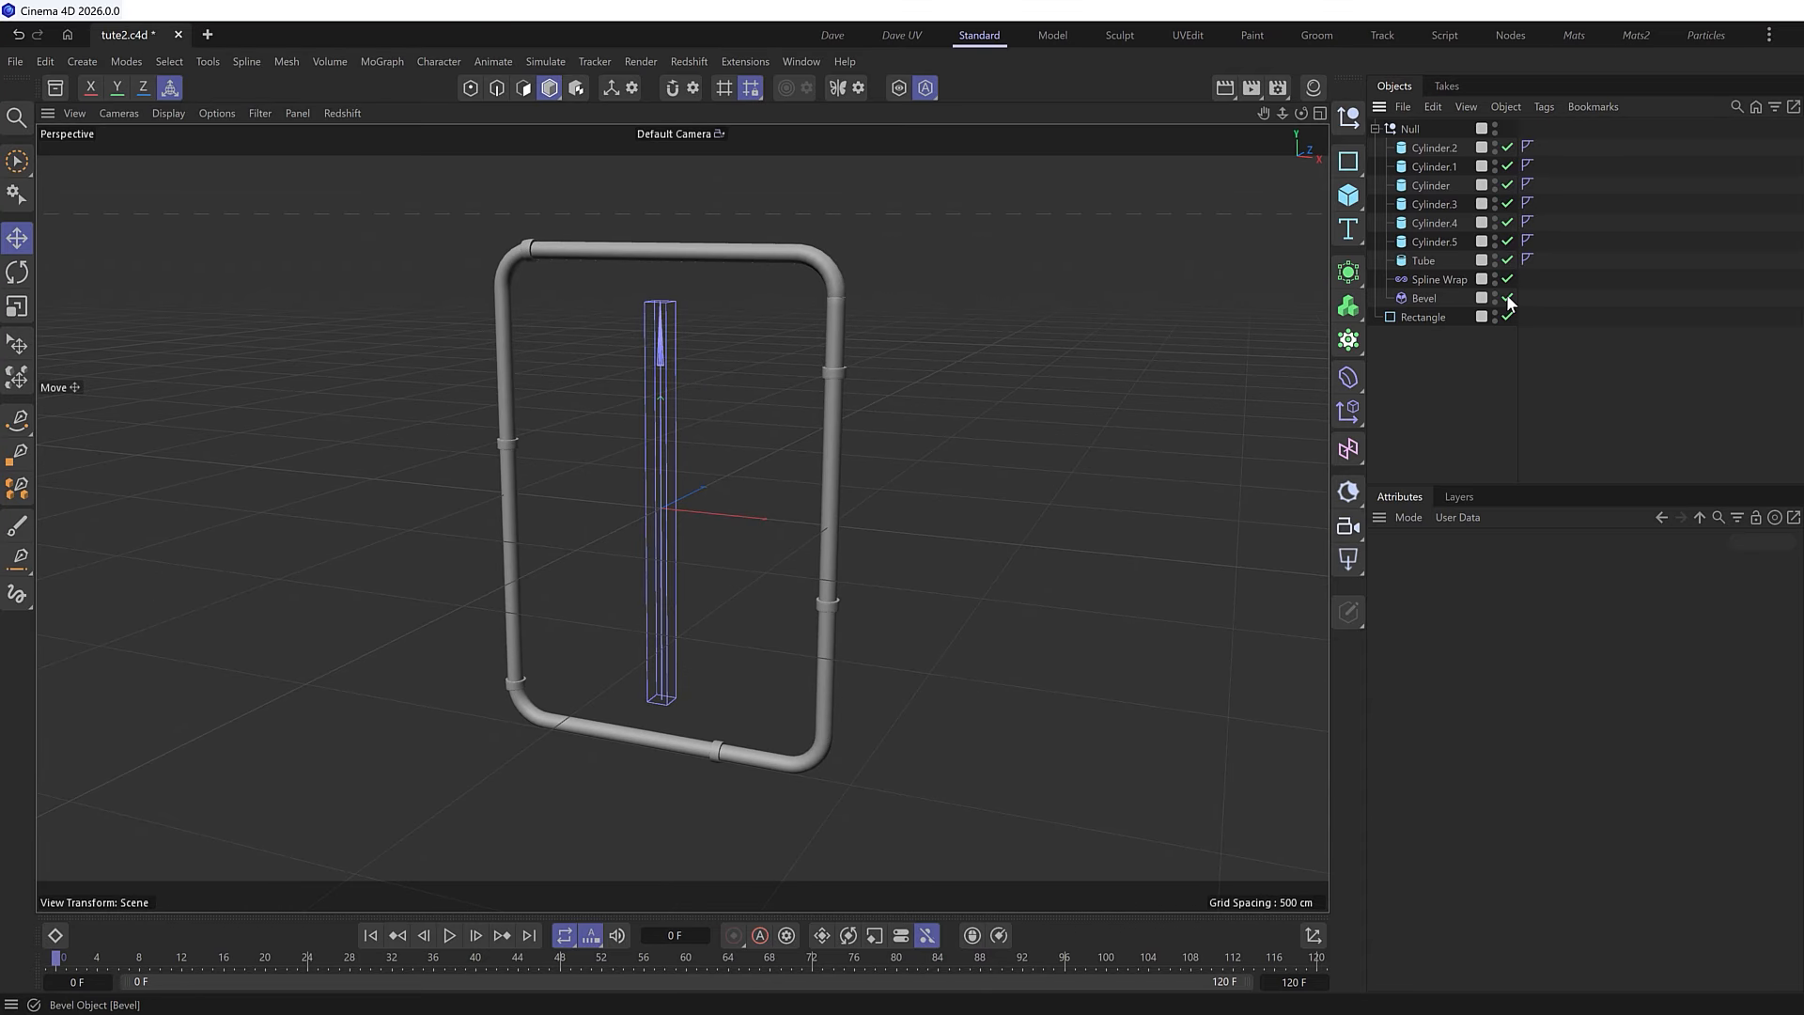
scroll(832, 597, "up", 3)
scroll(825, 599, "up", 10)
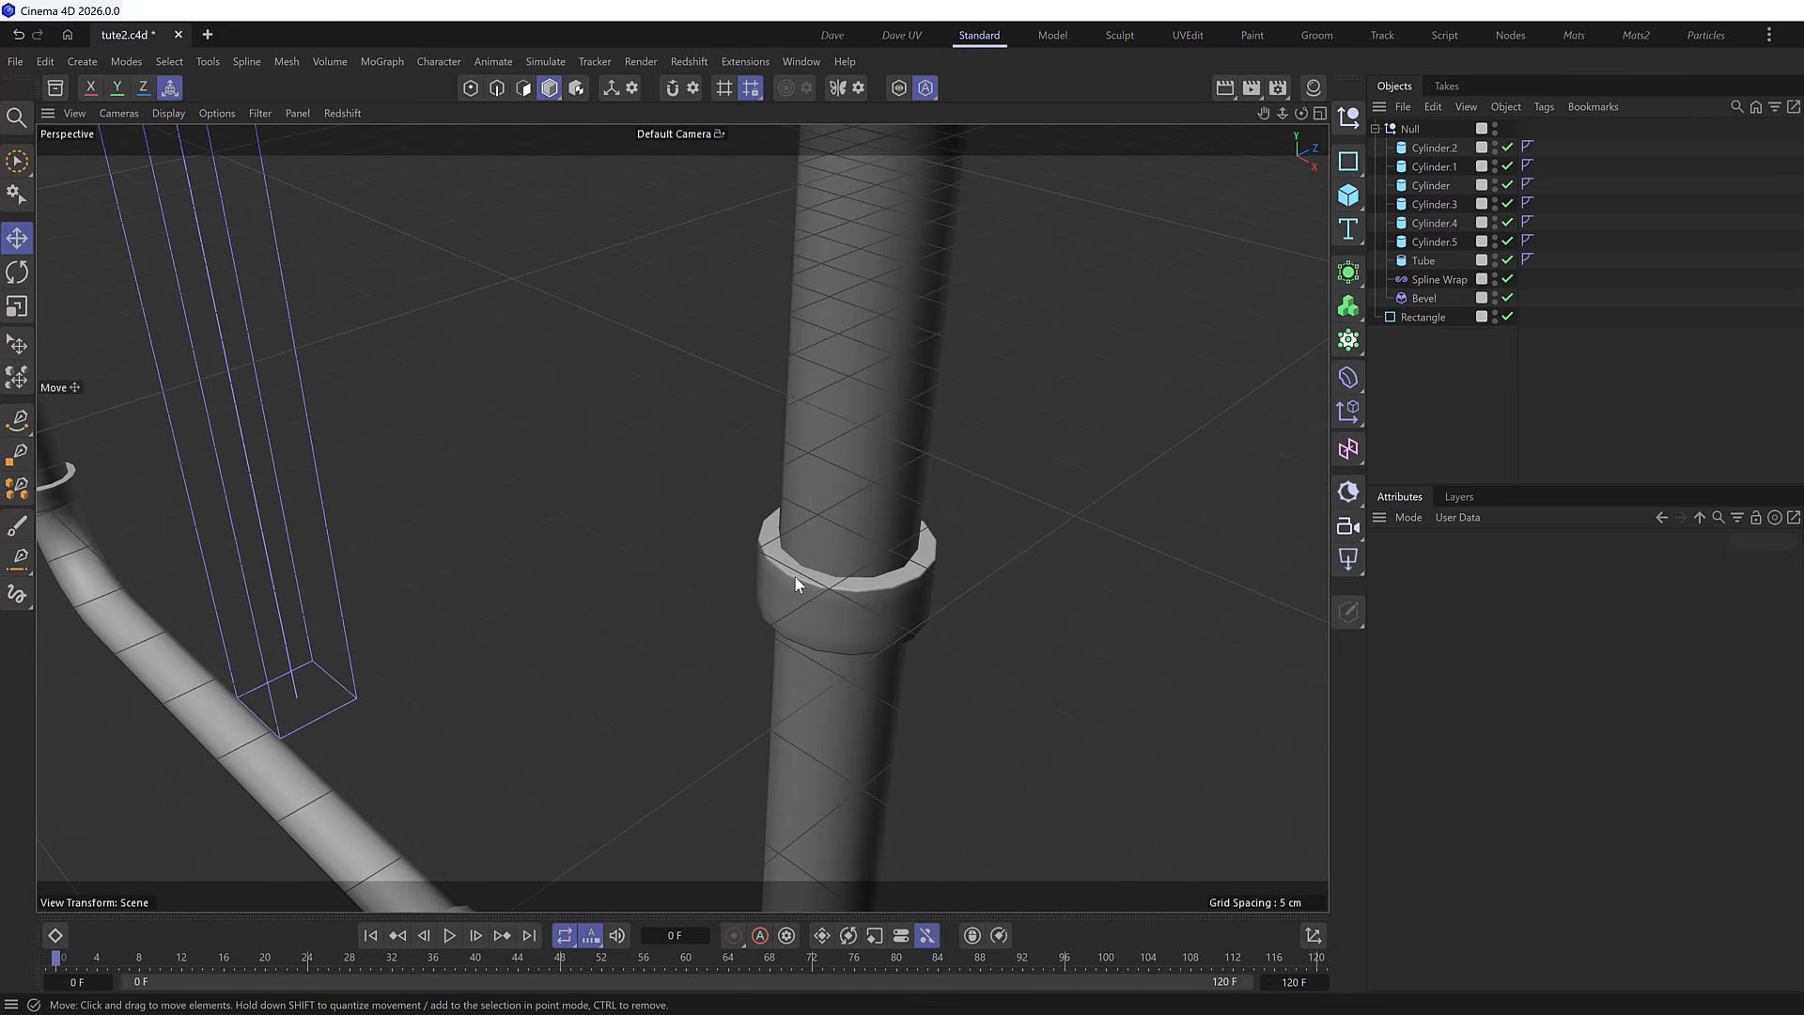
scroll(821, 589, "down", 3)
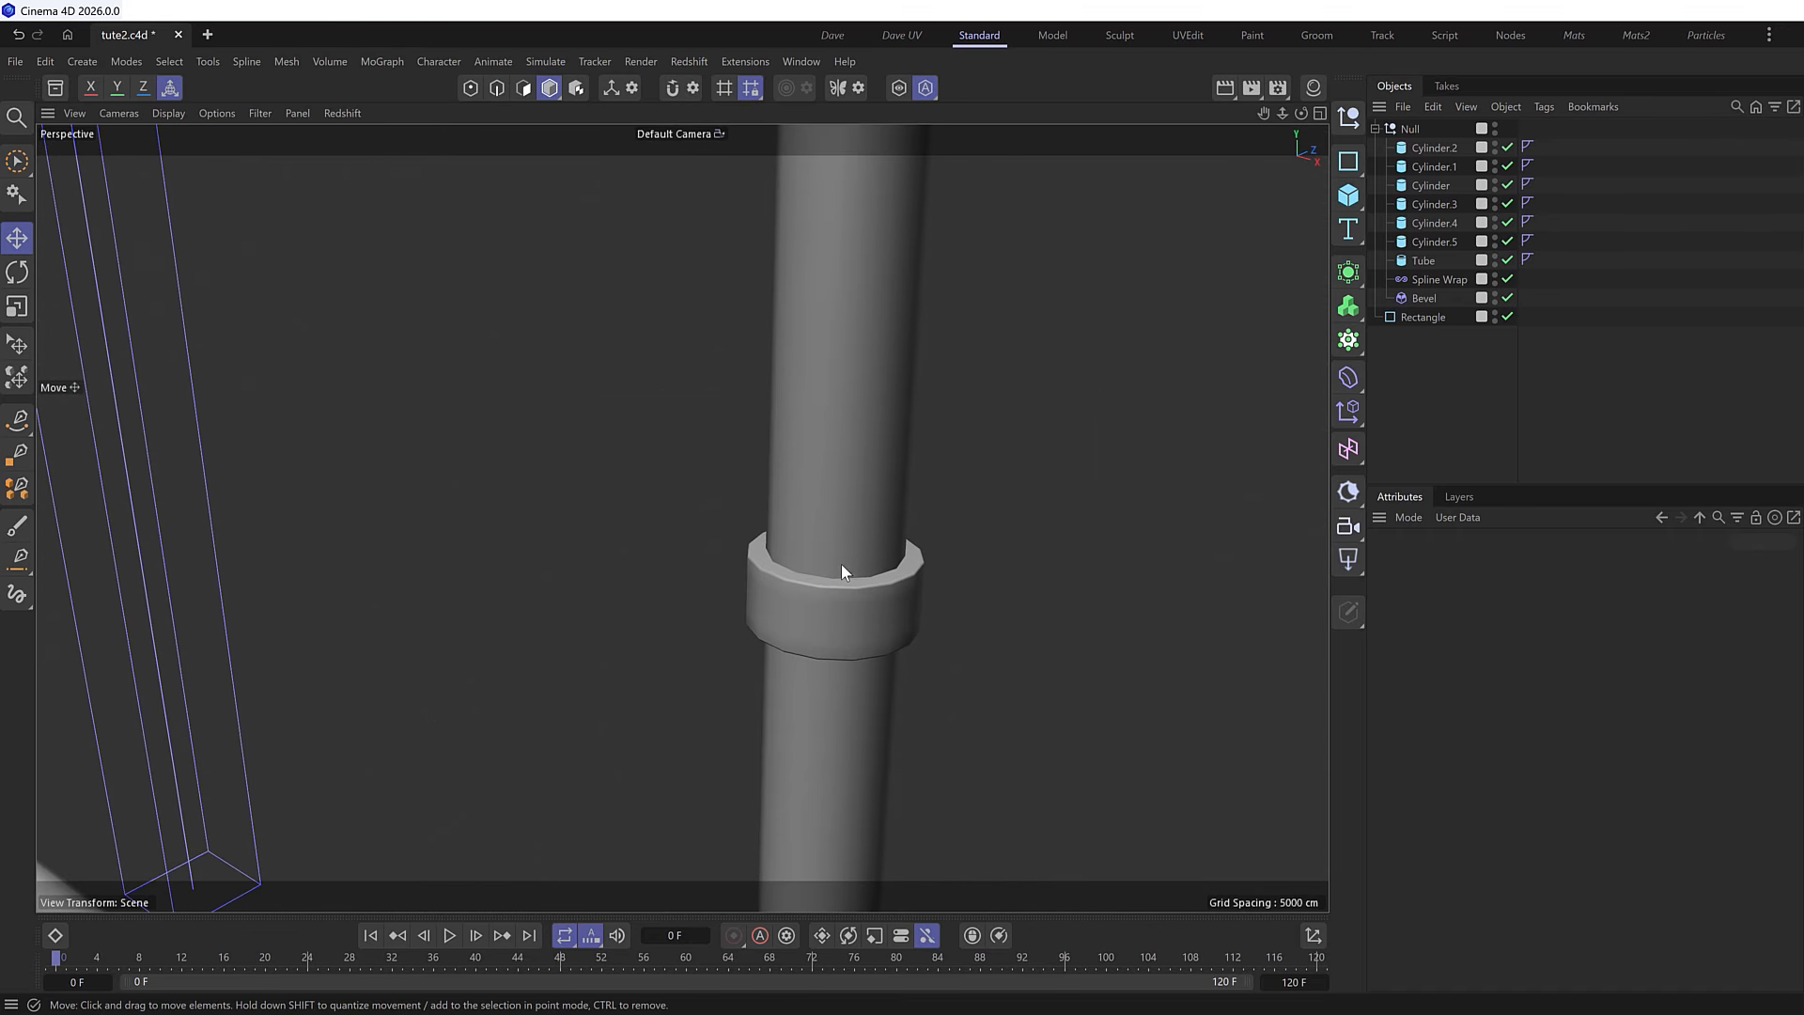
- Set the Rotation Segments of all six cylinders to 40
left_click(1420, 241)
left_click(1434, 148, "shift")
left_click_drag(1596, 671, 1658, 671)
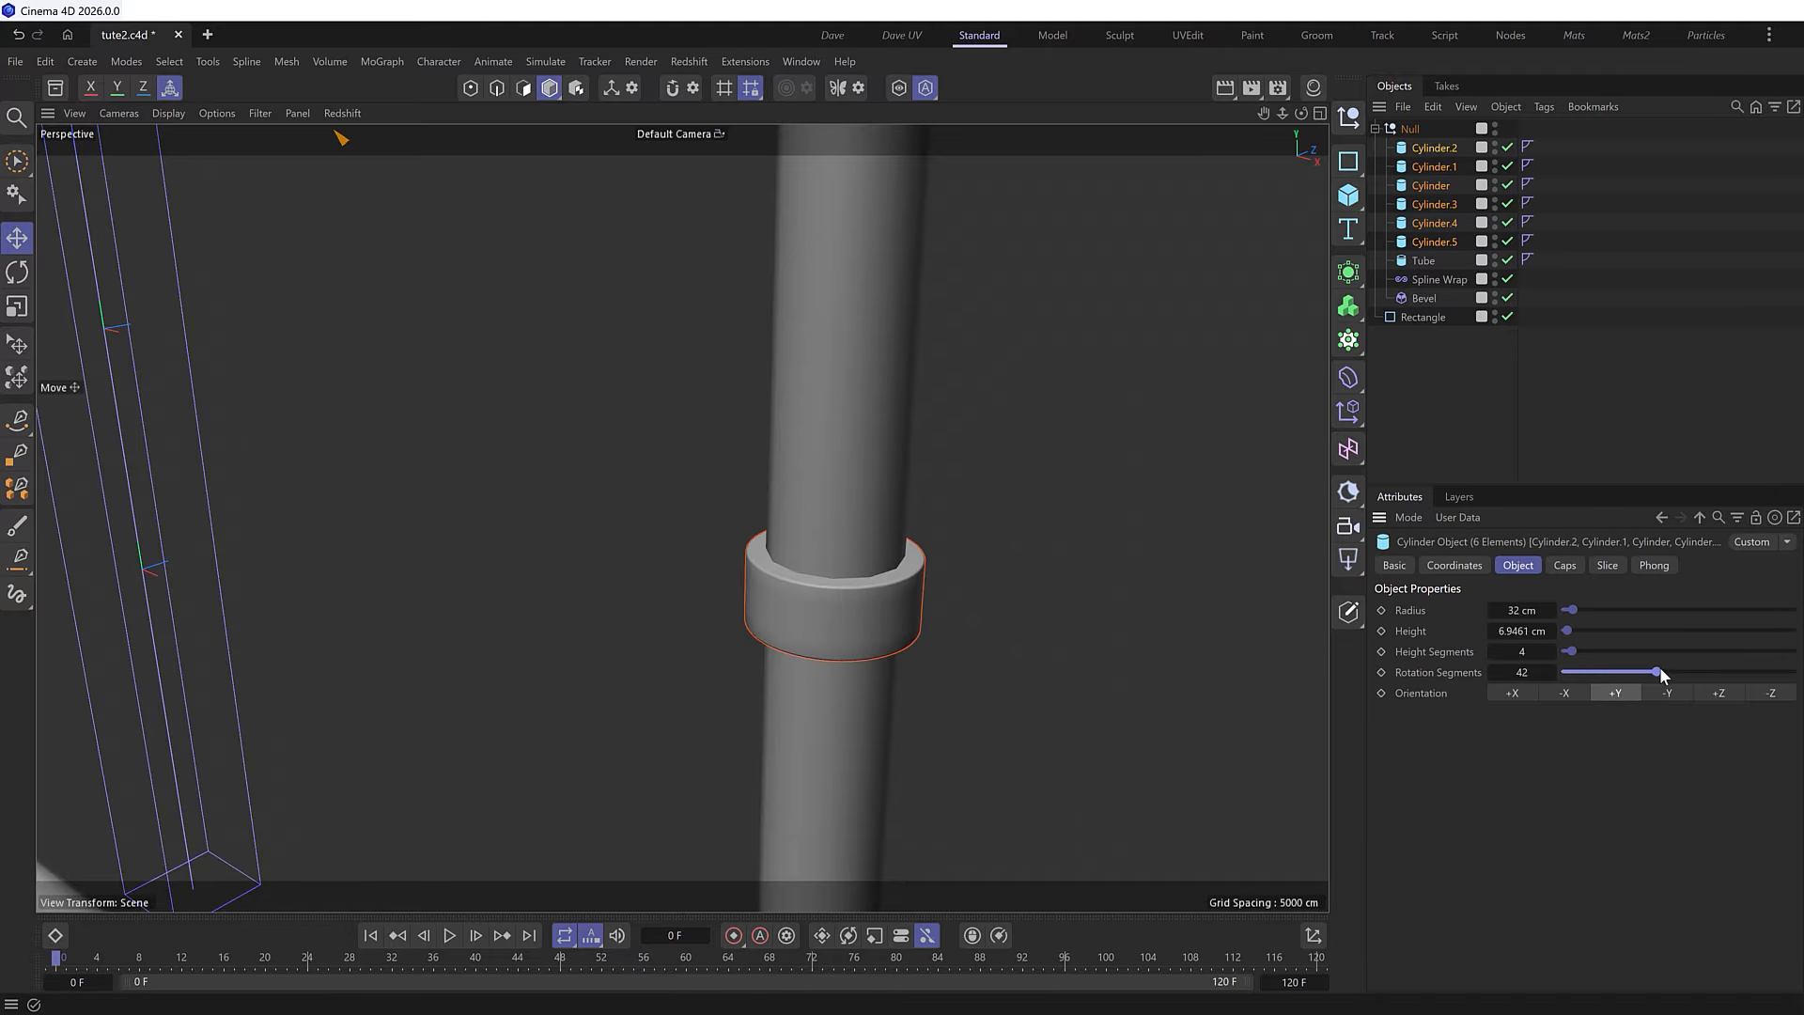
scroll(416, 566, "down", 10)
left_click_drag(417, 566, 883, 545, "alt")
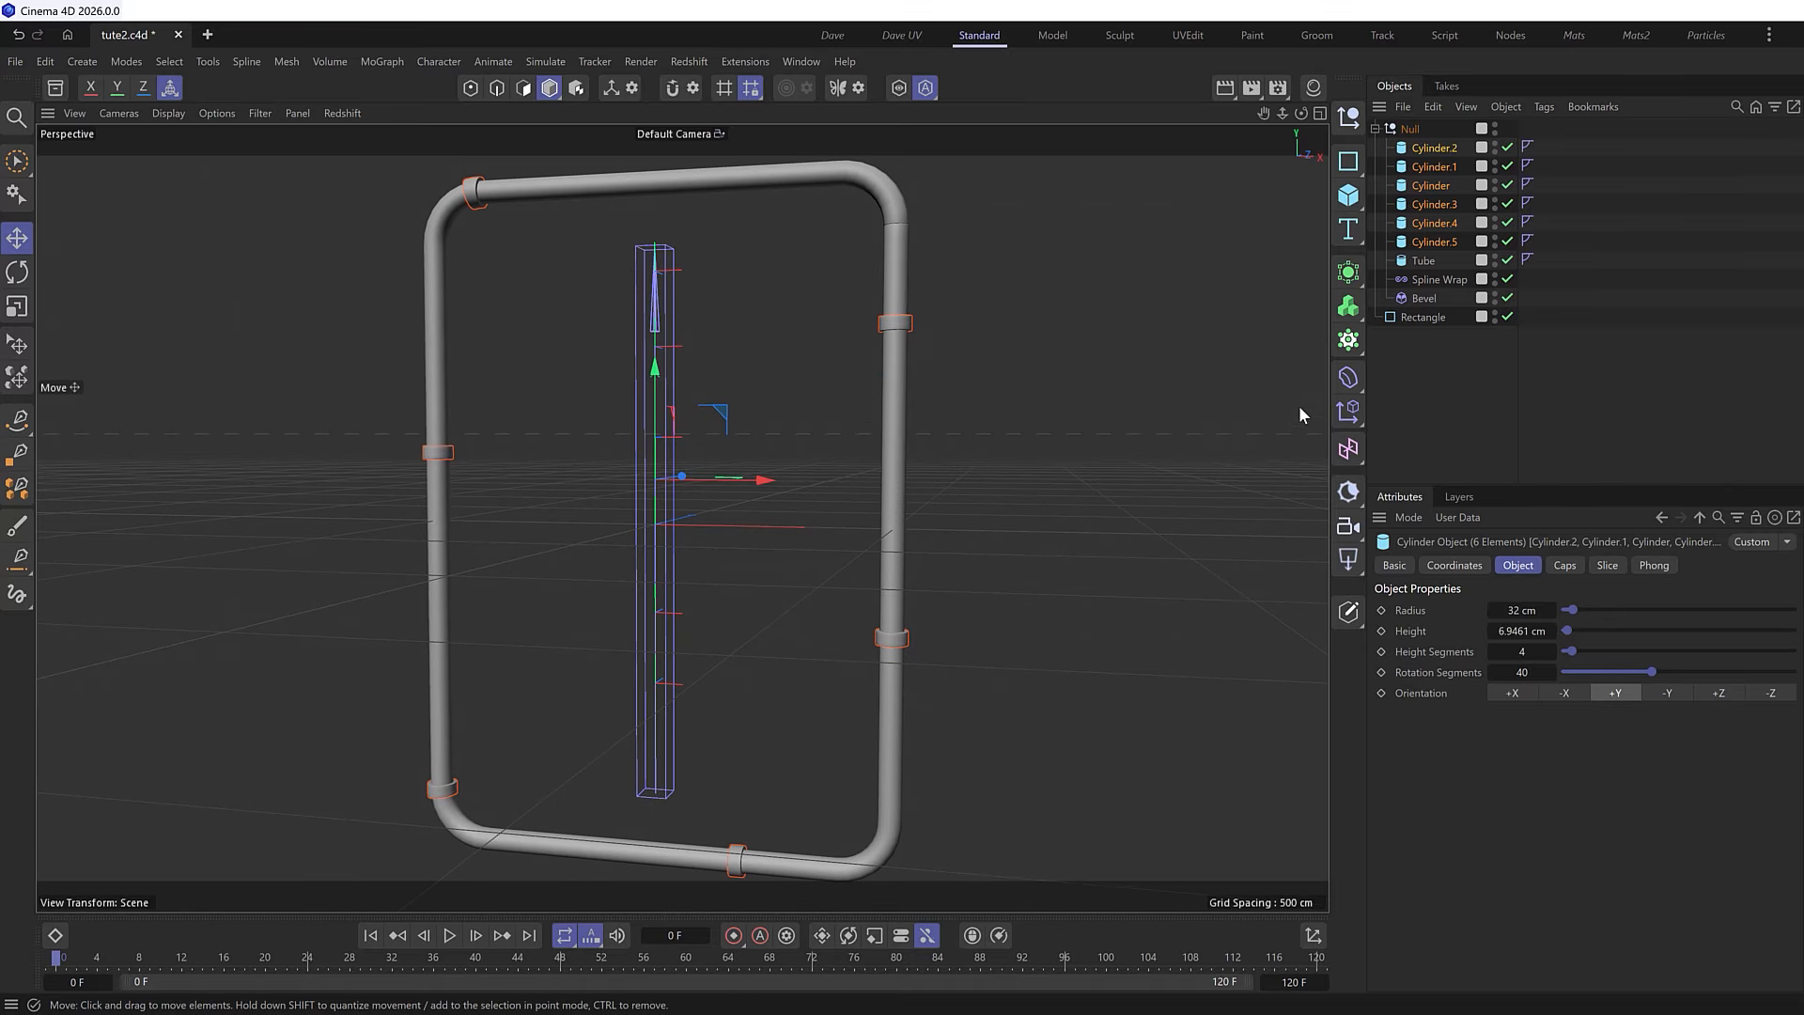
- Deselect the cylinders and hide the Spline Wrap and Bevel deformers in the viewport
left_click(1481, 389)
left_click_drag(1028, 462, 946, 386, "alt")
scroll(949, 385, "down", 2)
middle_click_drag(952, 380, 903, 429, "alt")
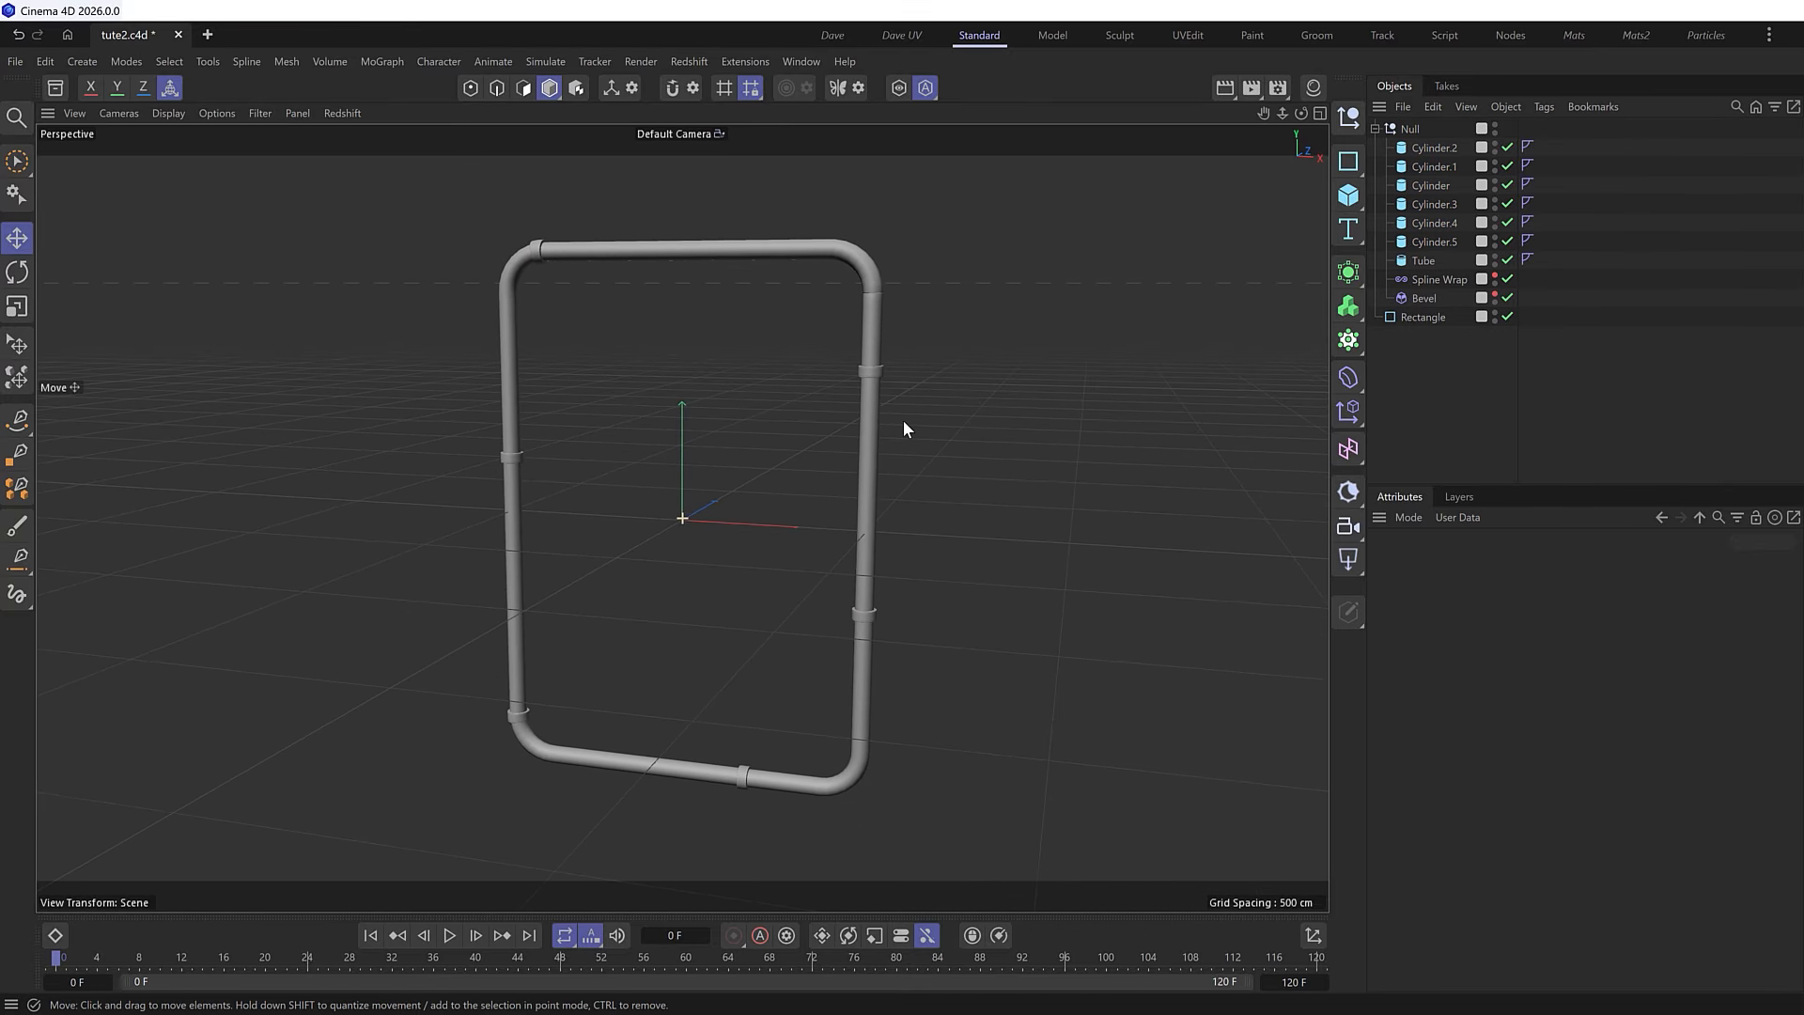
- Bring up the list of available deformers
left_click(1349, 377)
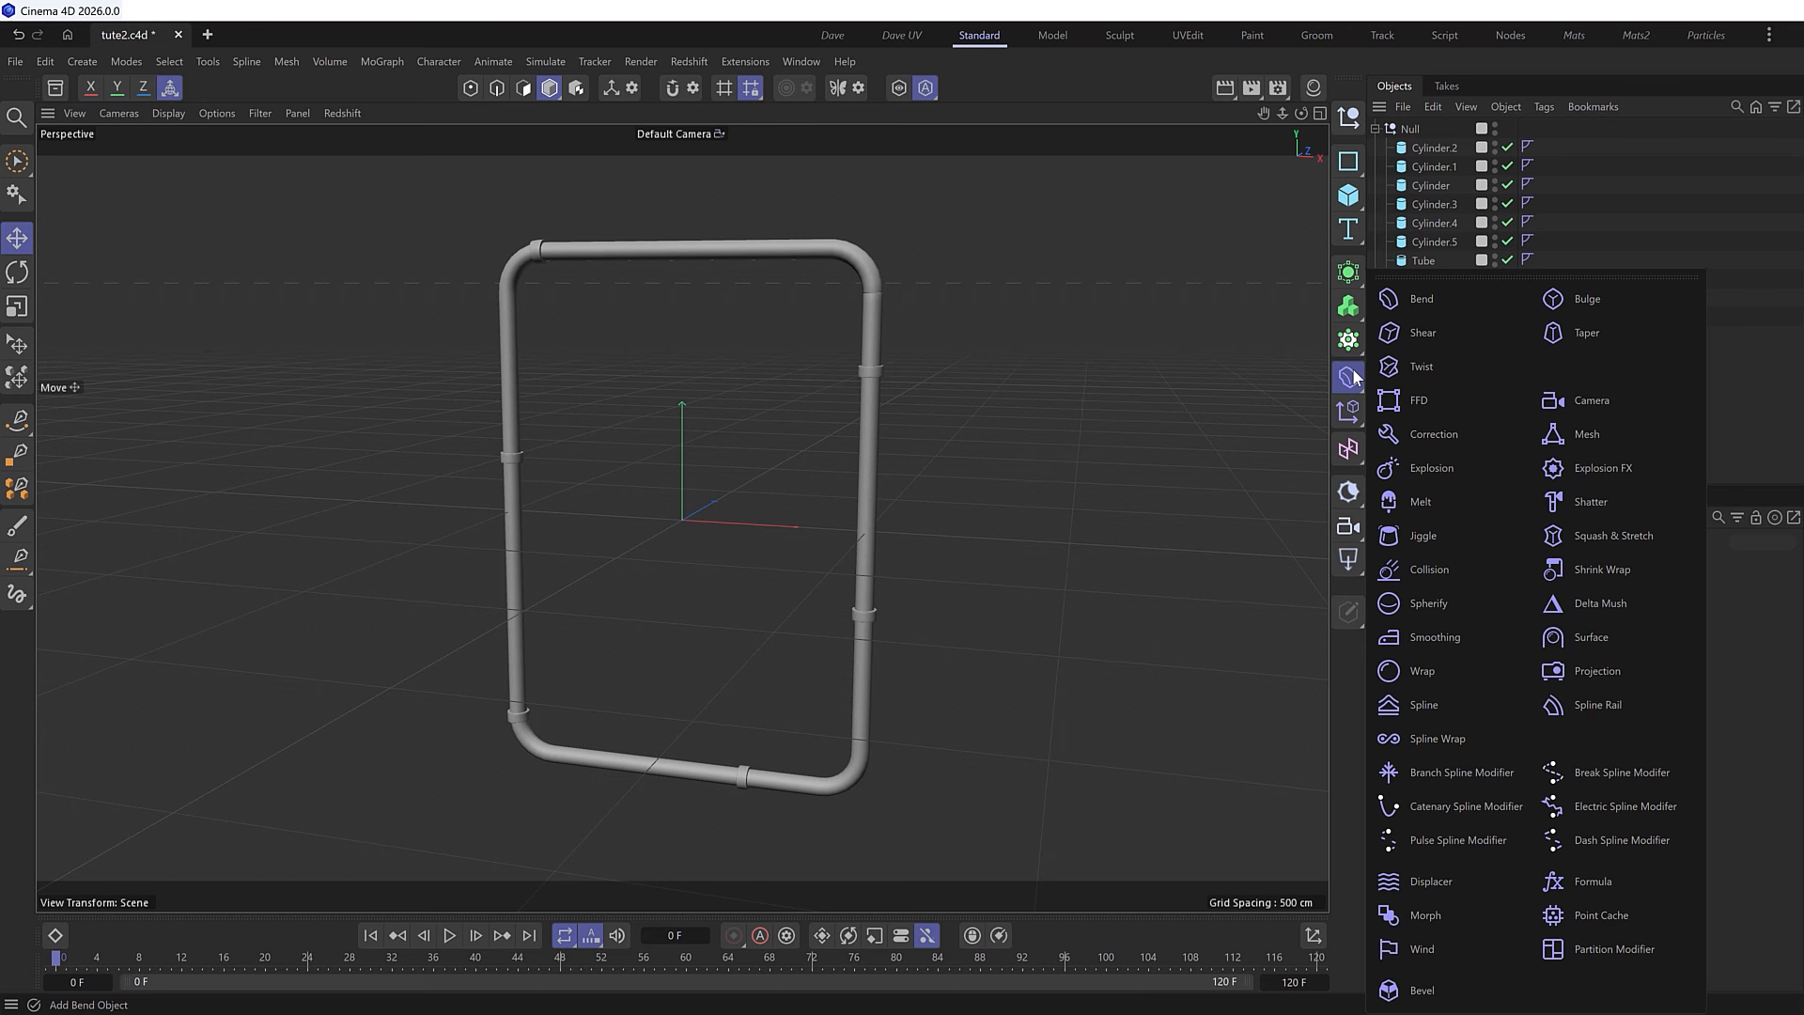